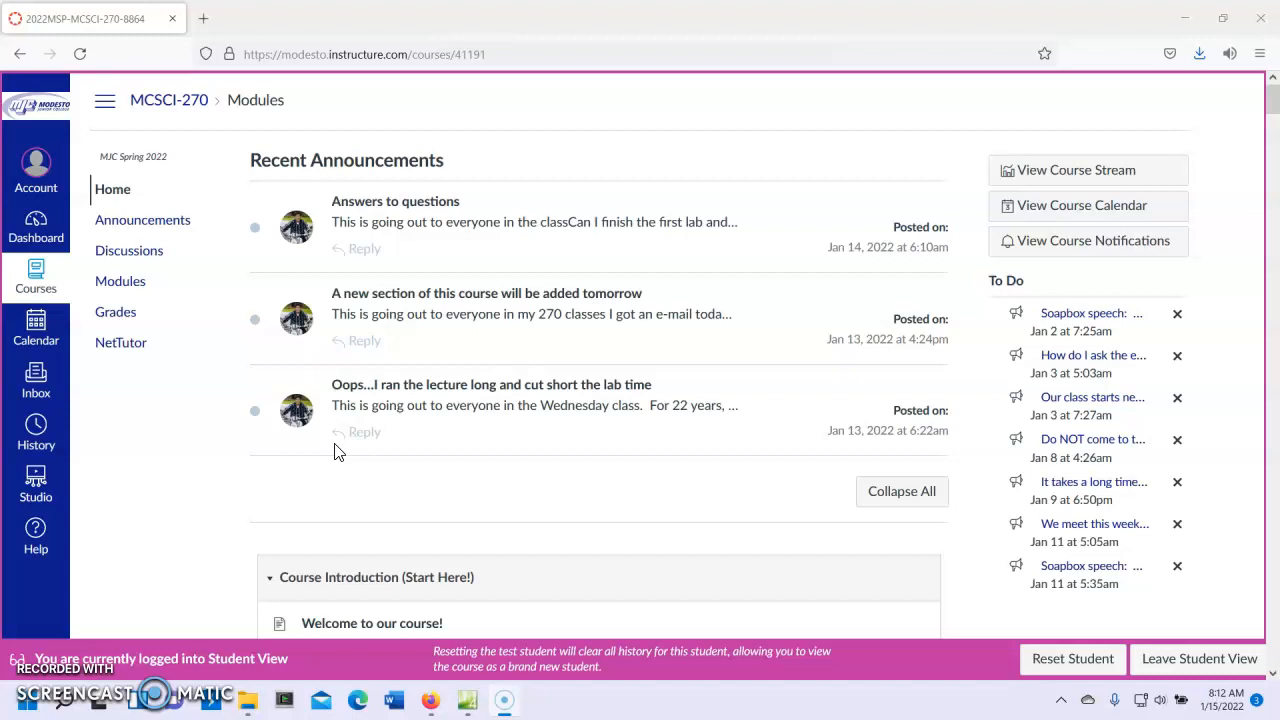
Check the course page's web address, then go to the course Modules list
click(386, 62)
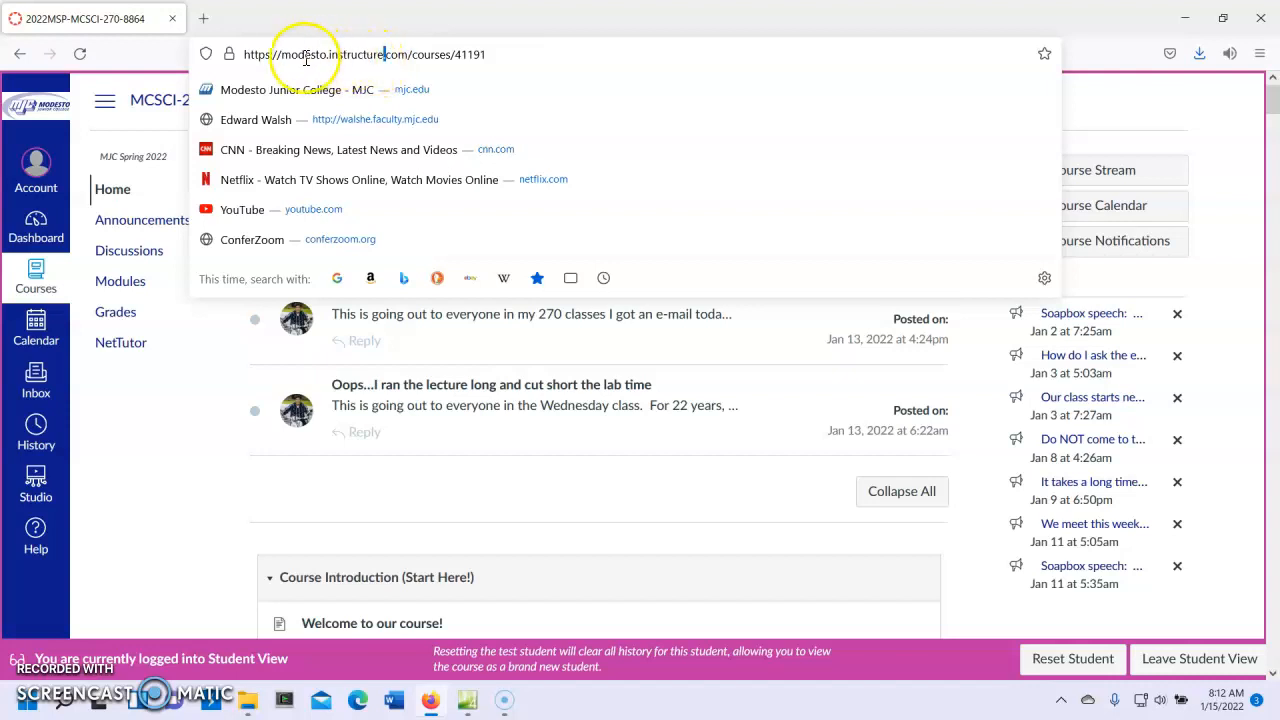
drag(243, 54, 566, 69)
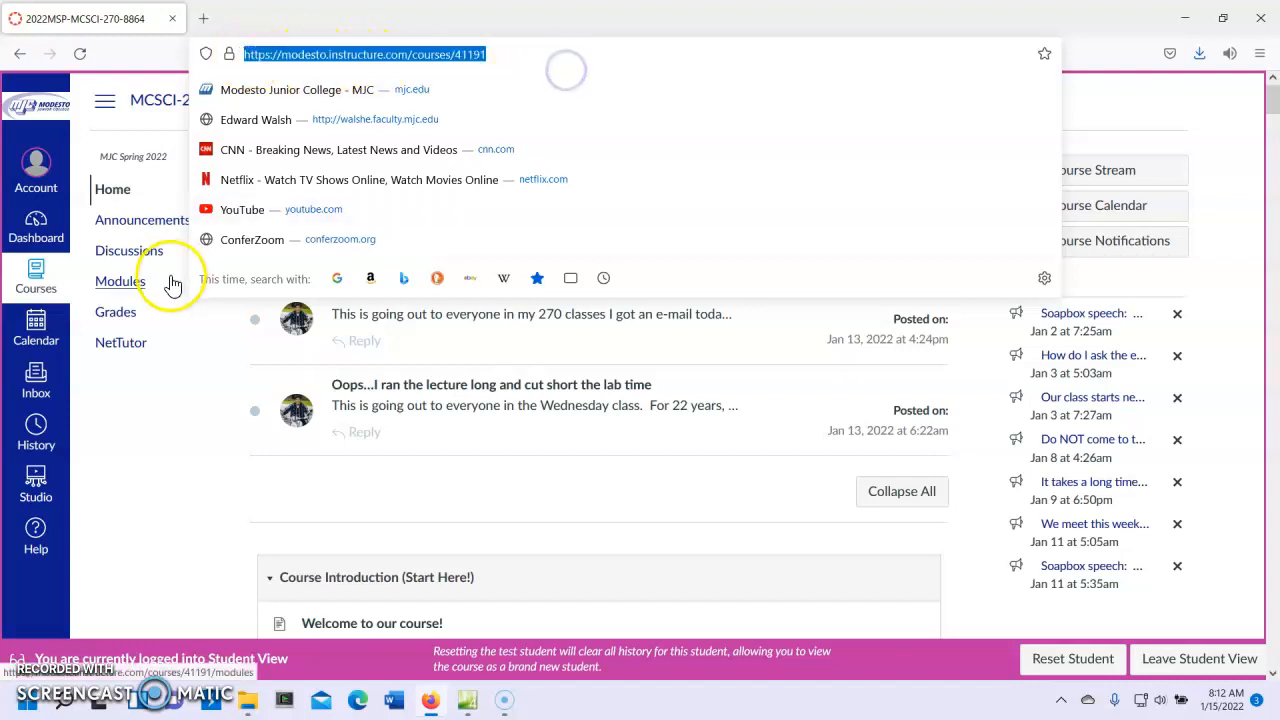
click(162, 432)
click(140, 287)
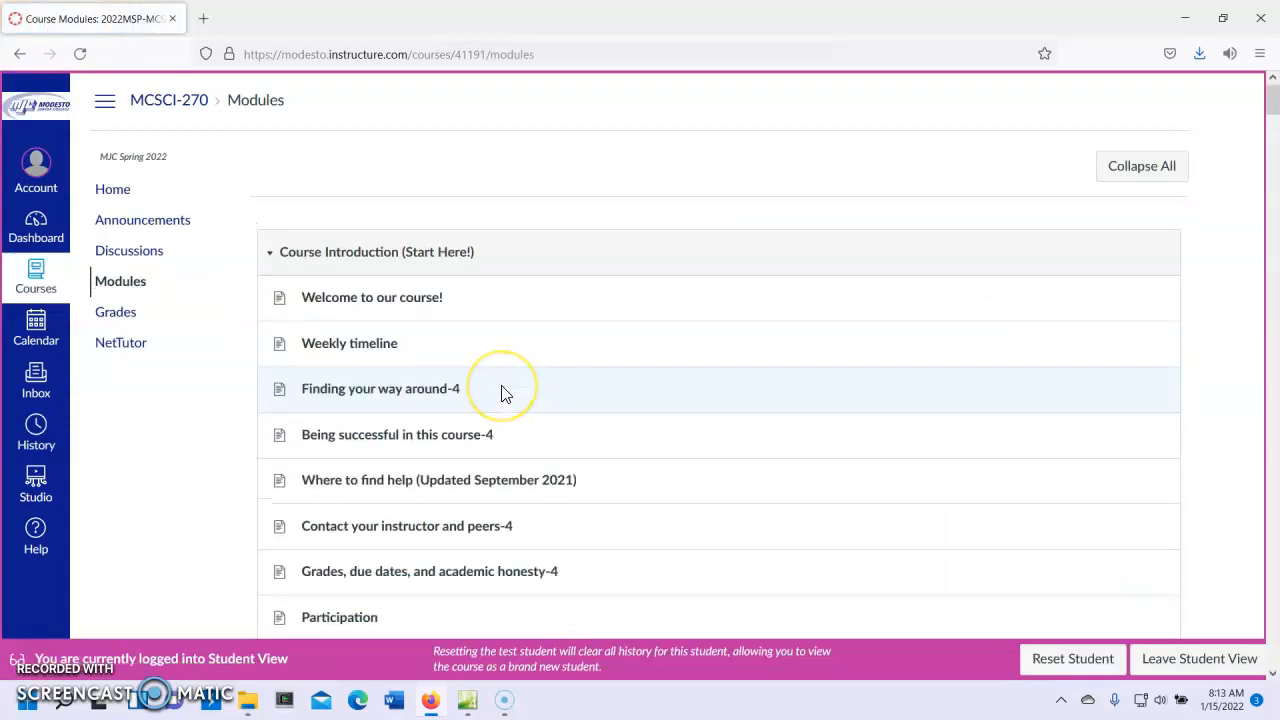
scroll(503, 394, down, 3)
scroll(503, 394, down, 3)
scroll(503, 394, down, 3)
scroll(503, 394, down, 3)
scroll(503, 394, down, 2)
scroll(503, 394, down, 2)
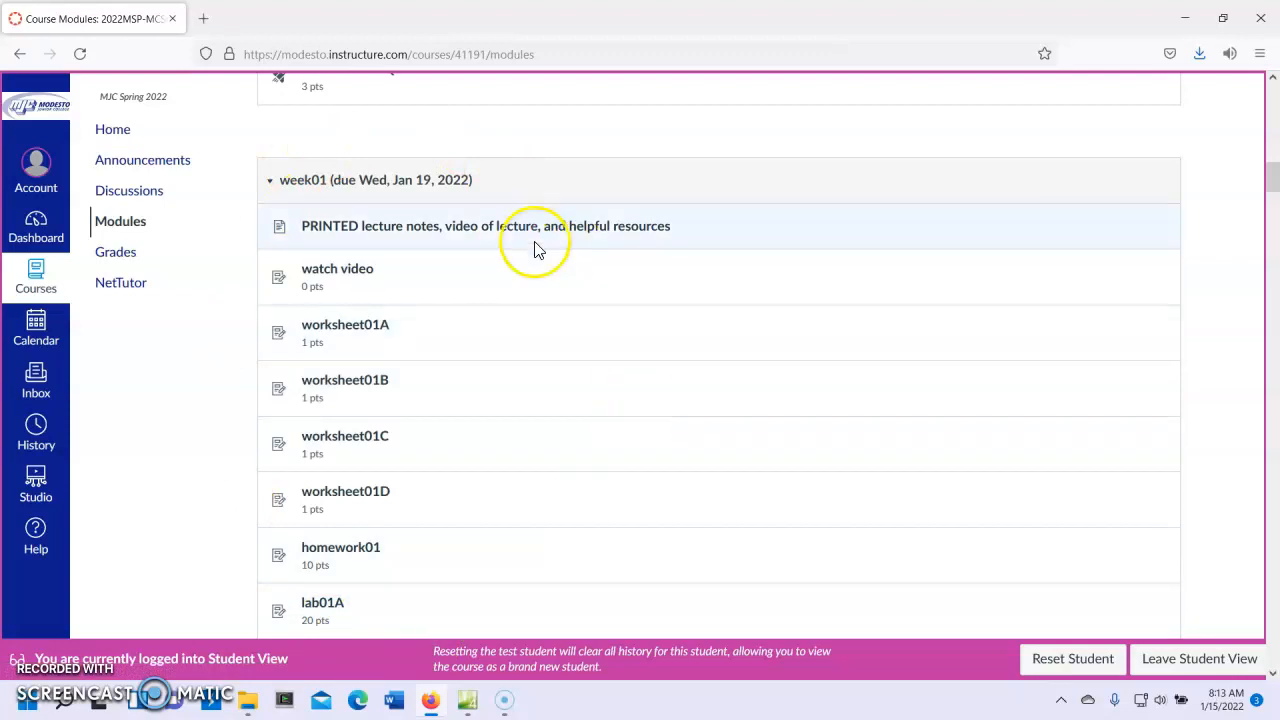
scroll(558, 518, down, 2)
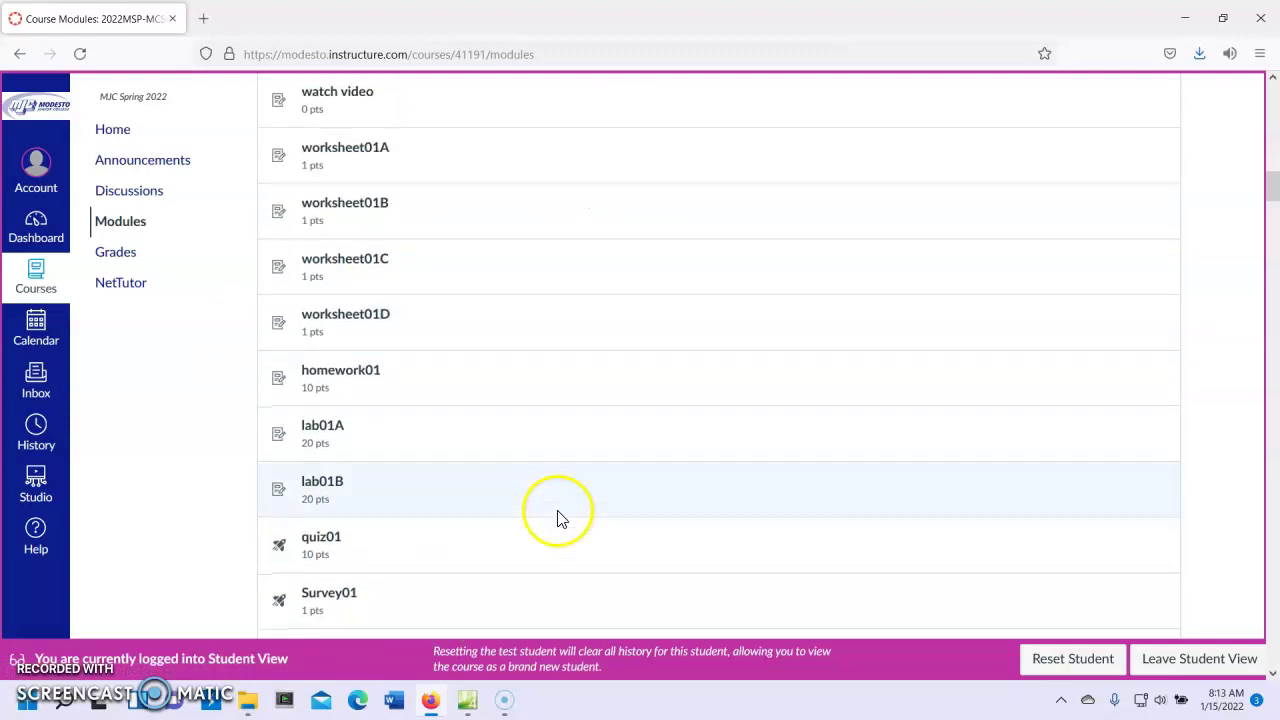
Open the lab01B assignment and its lab01B.html instructions page
click(327, 488)
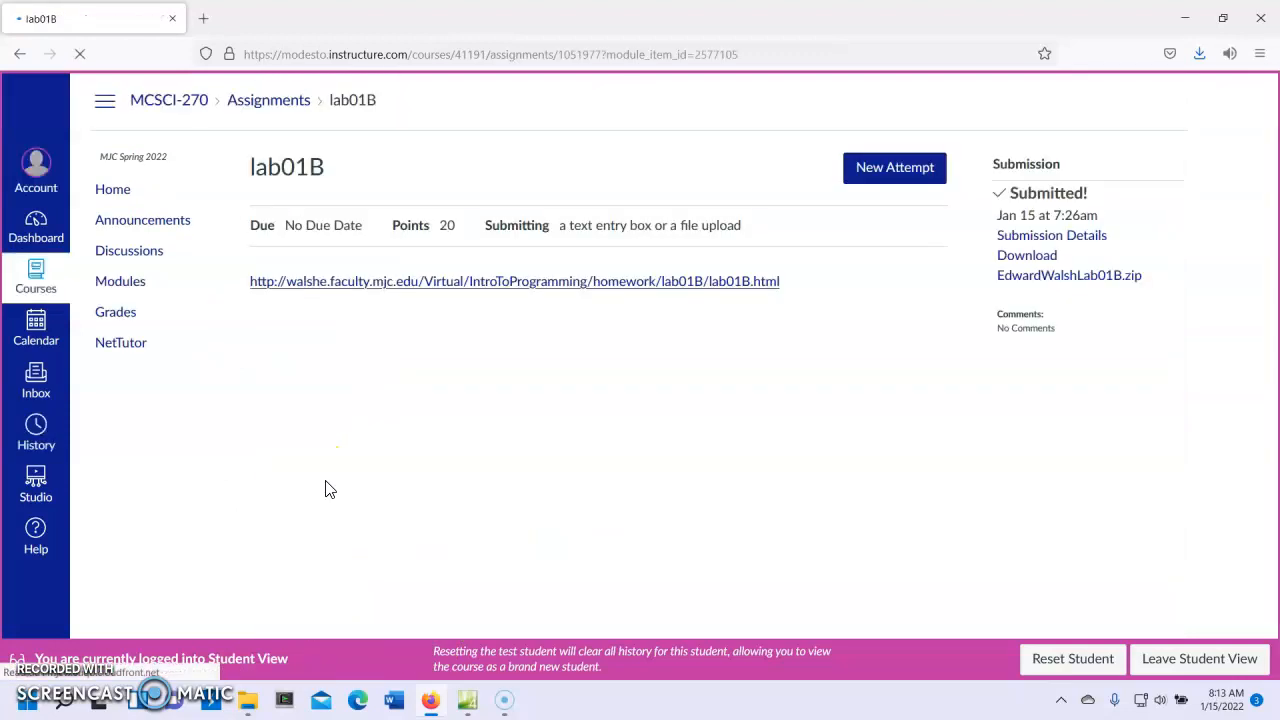
click(510, 287)
scroll(545, 340, down, 5)
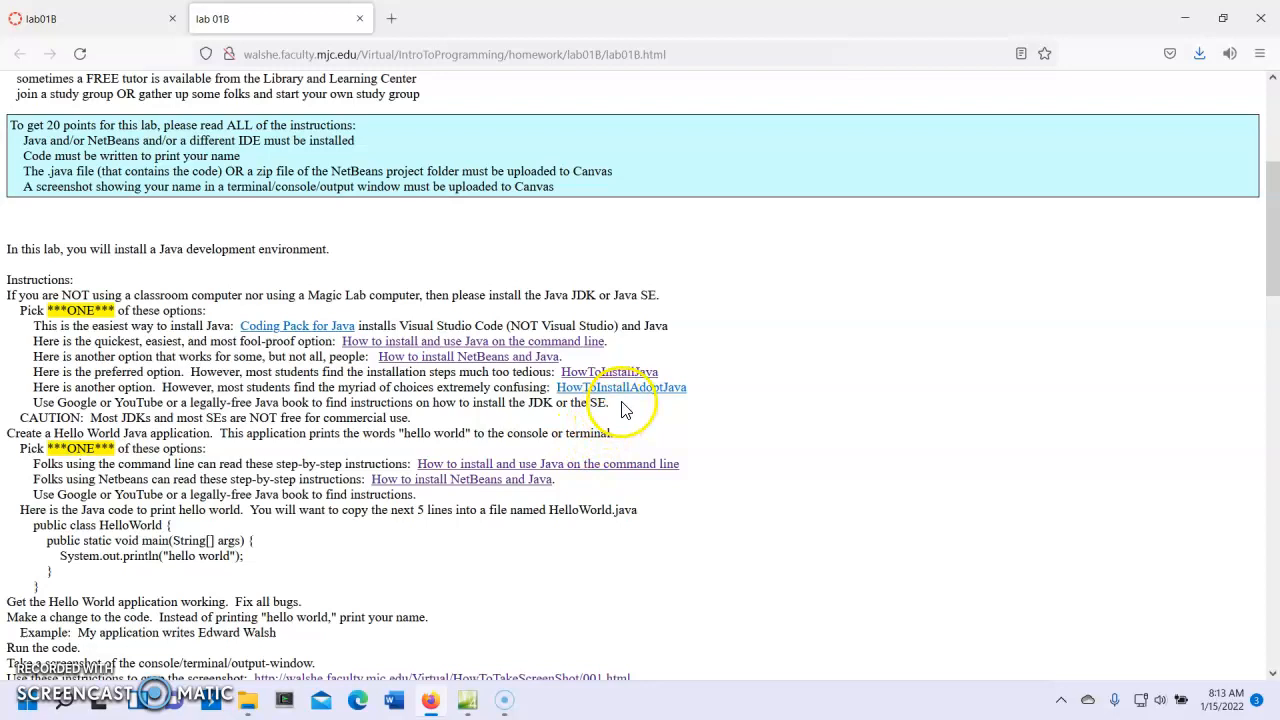
Review the six Java install options and highlight the quickest, easiest one
drag(620, 408, 20, 325)
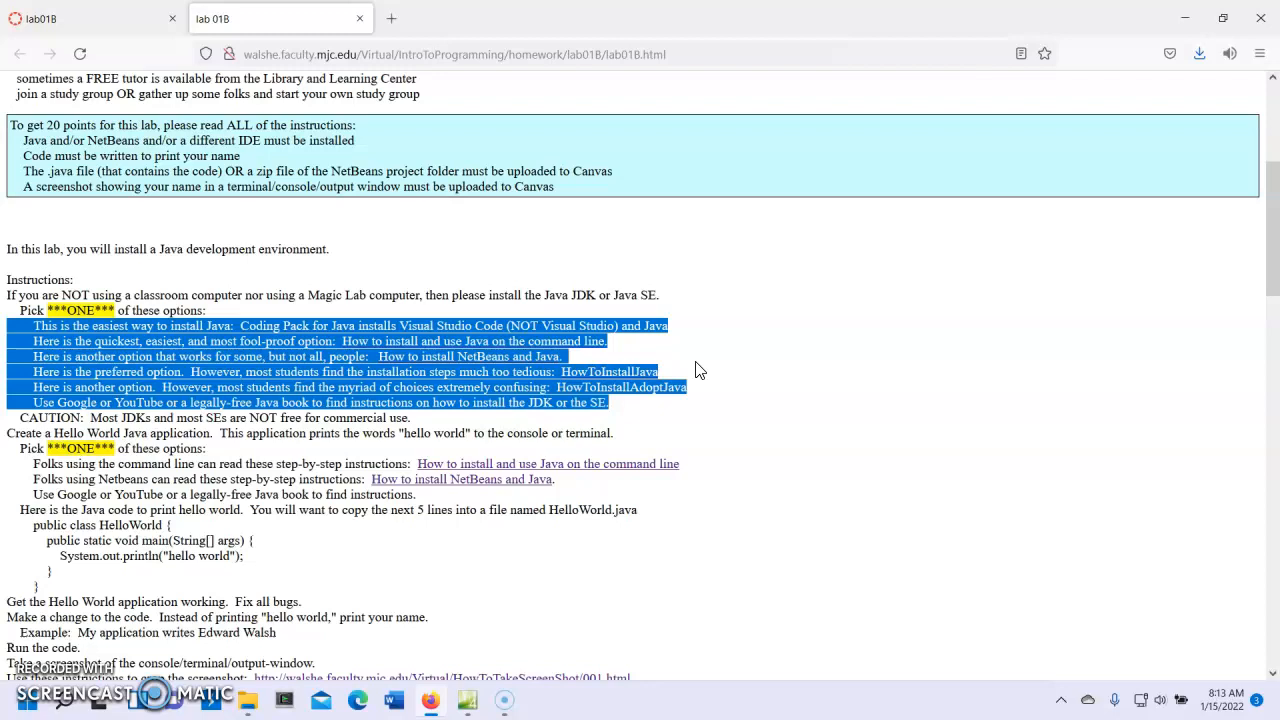
click(780, 332)
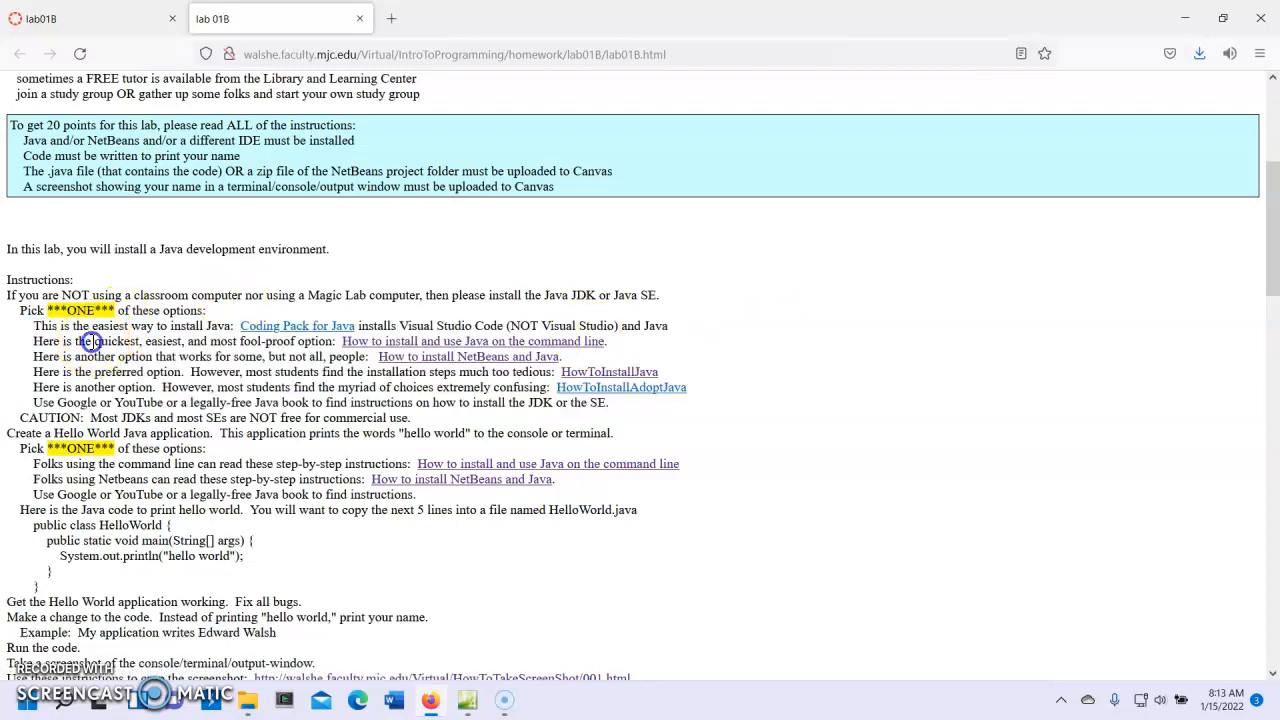
drag(92, 341, 333, 343)
Open the command-line Java guide in Word and select its setUpJavaDevelopmentEnvironment.zip address
click(582, 343)
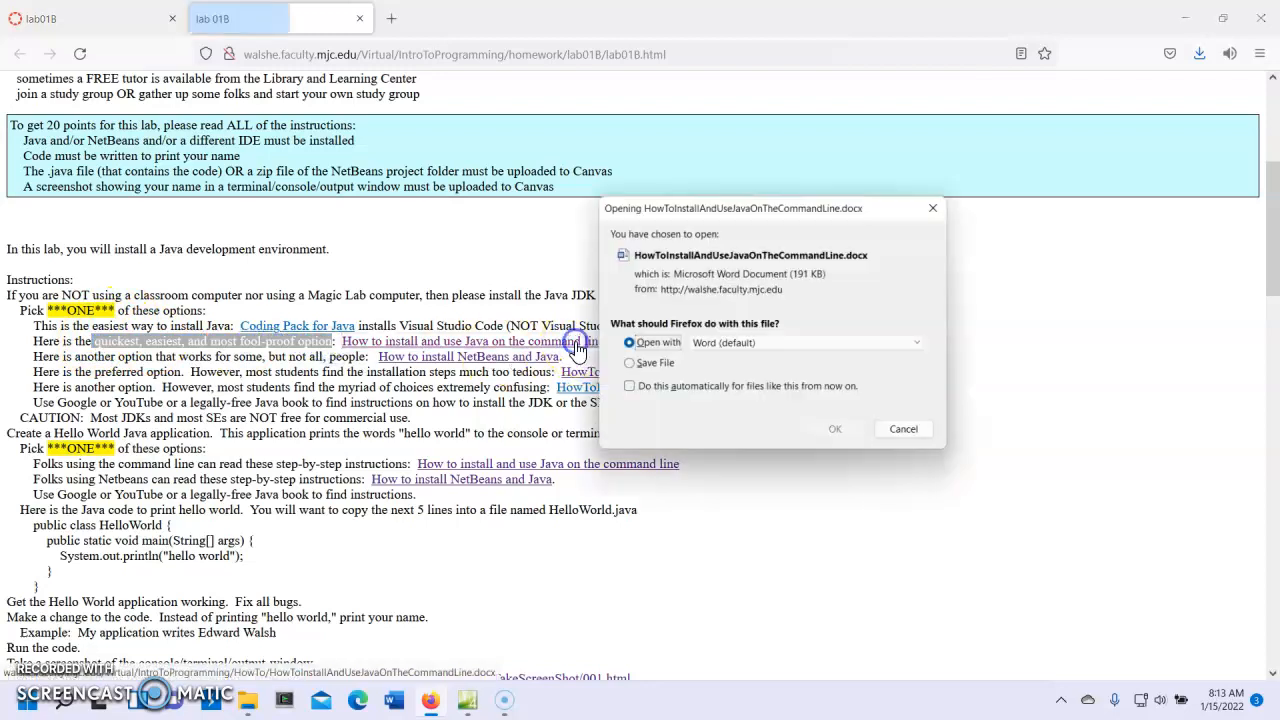
click(838, 433)
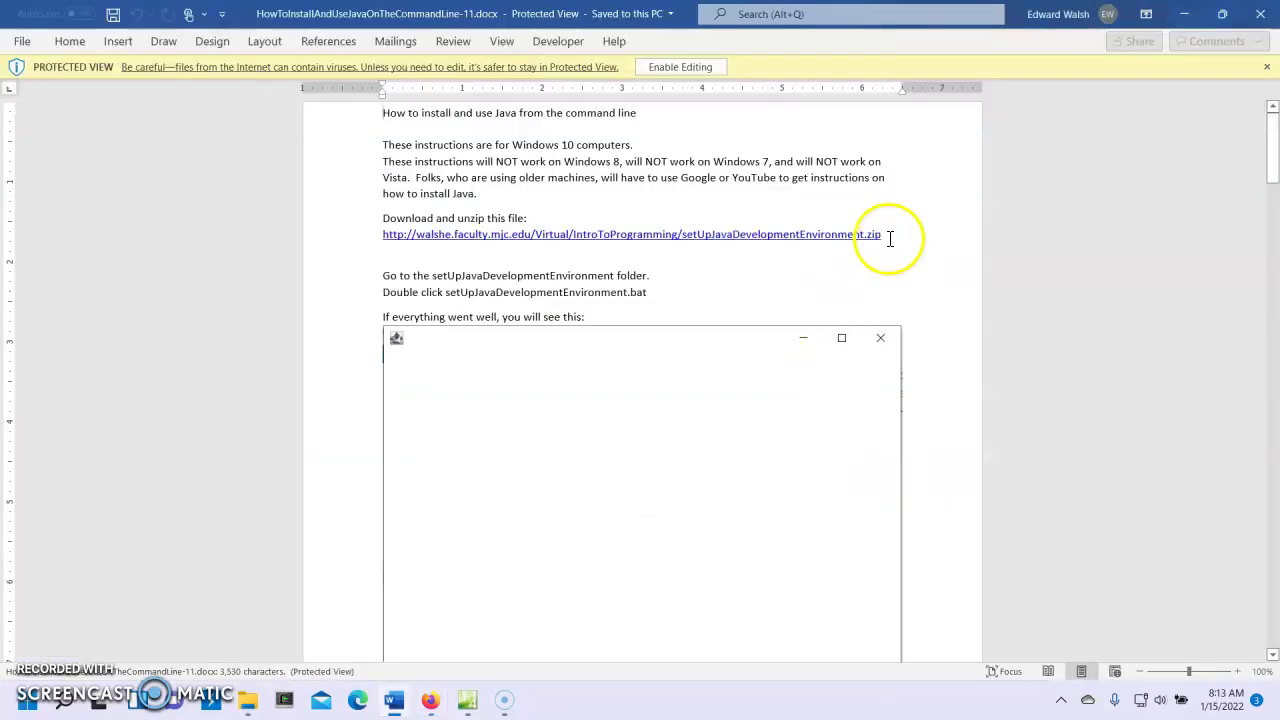
drag(891, 237, 362, 245)
key(ctrl+c)
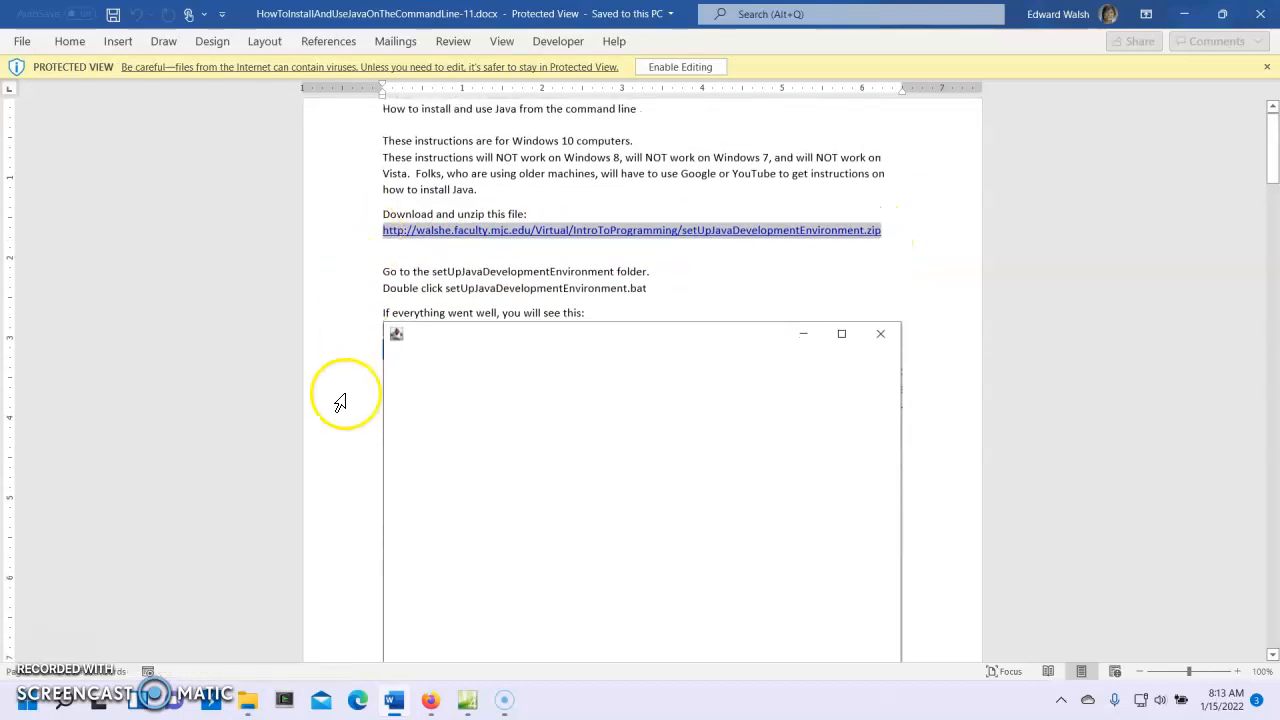
Paste the zip address into a new Firefox tab and save setUpJavaDevelopmentEnvironment.zip
click(430, 700)
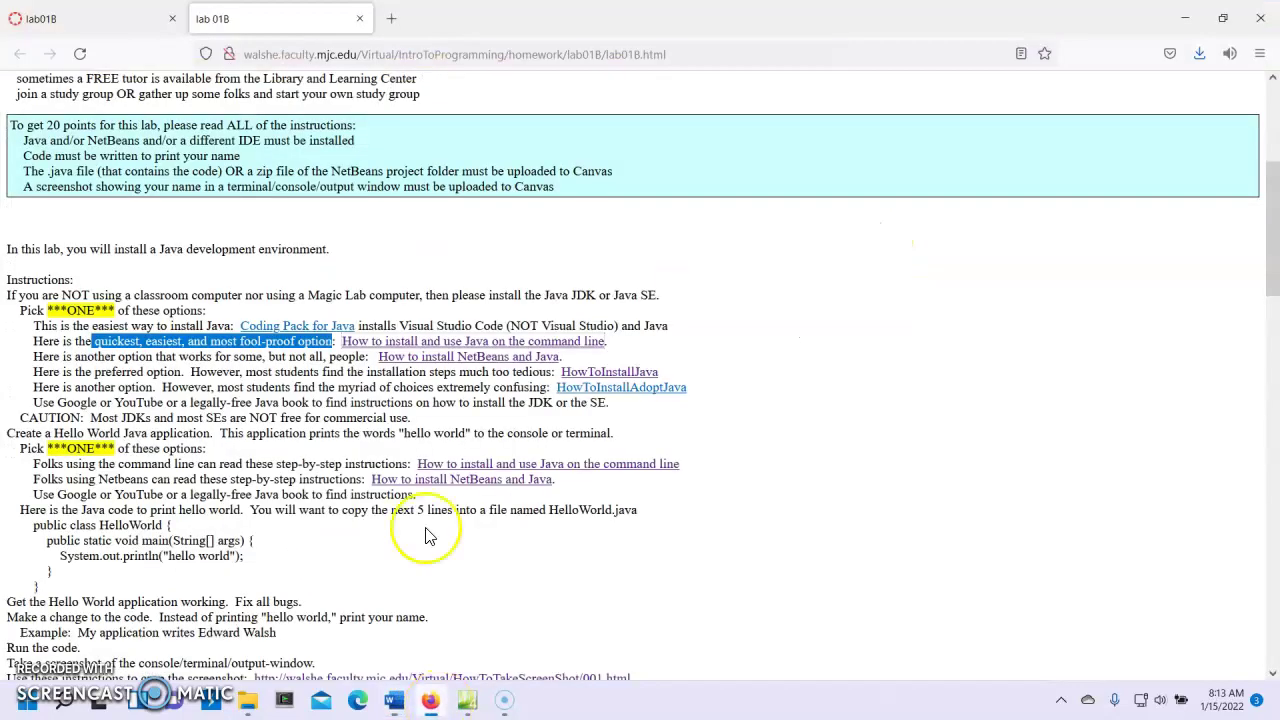
click(391, 18)
click(389, 57)
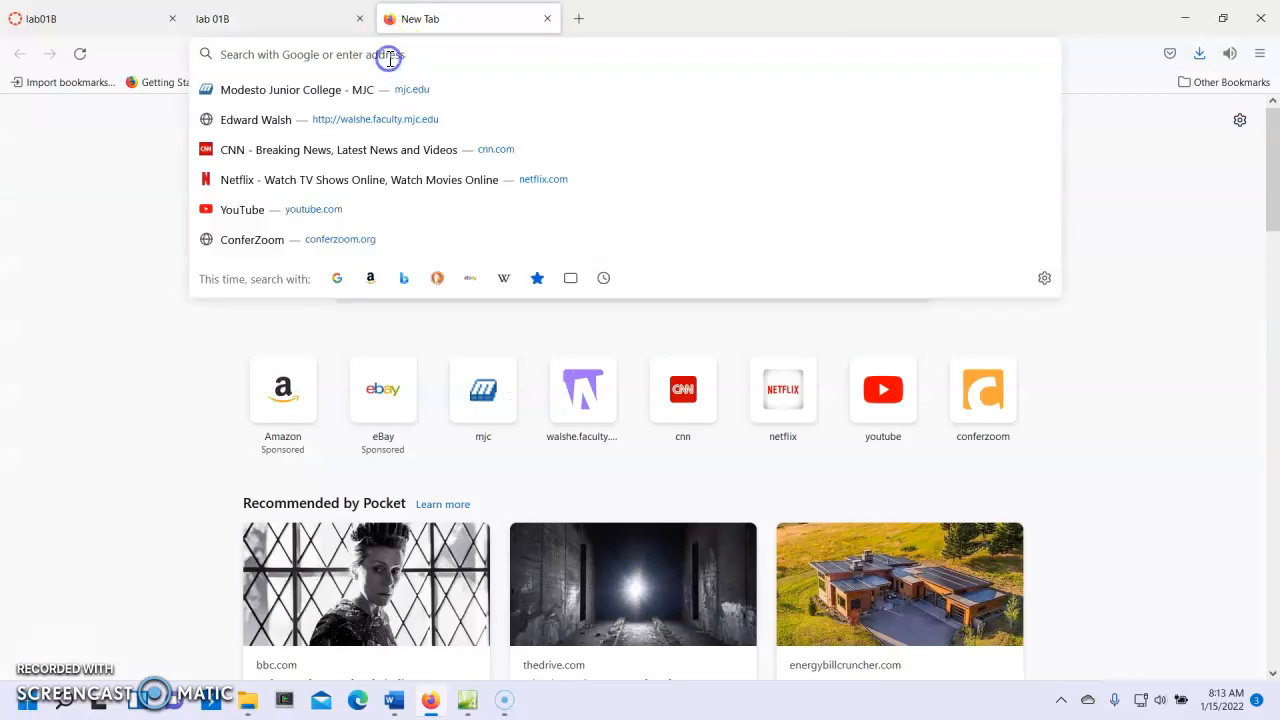
key(ctrl+v)
key(Return)
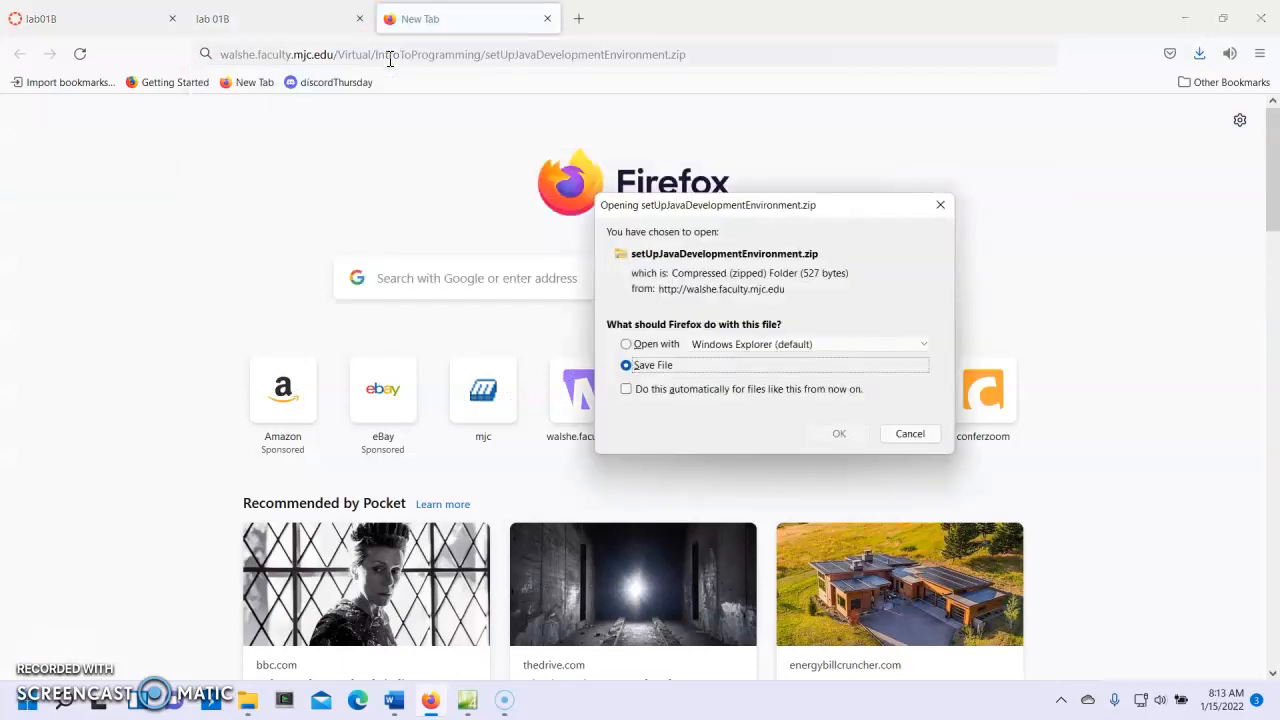
click(836, 434)
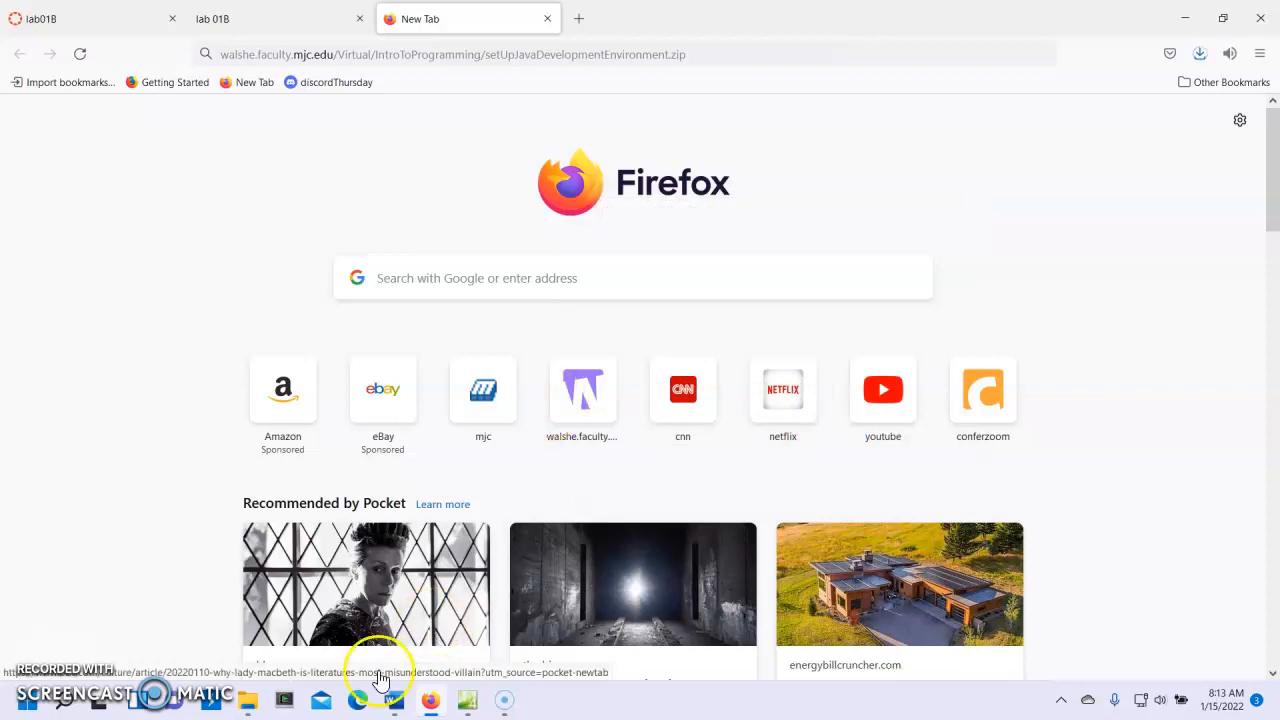
Extract setUpJavaDevelopmentEnvironment.zip from Downloads into the suggested folder
click(252, 700)
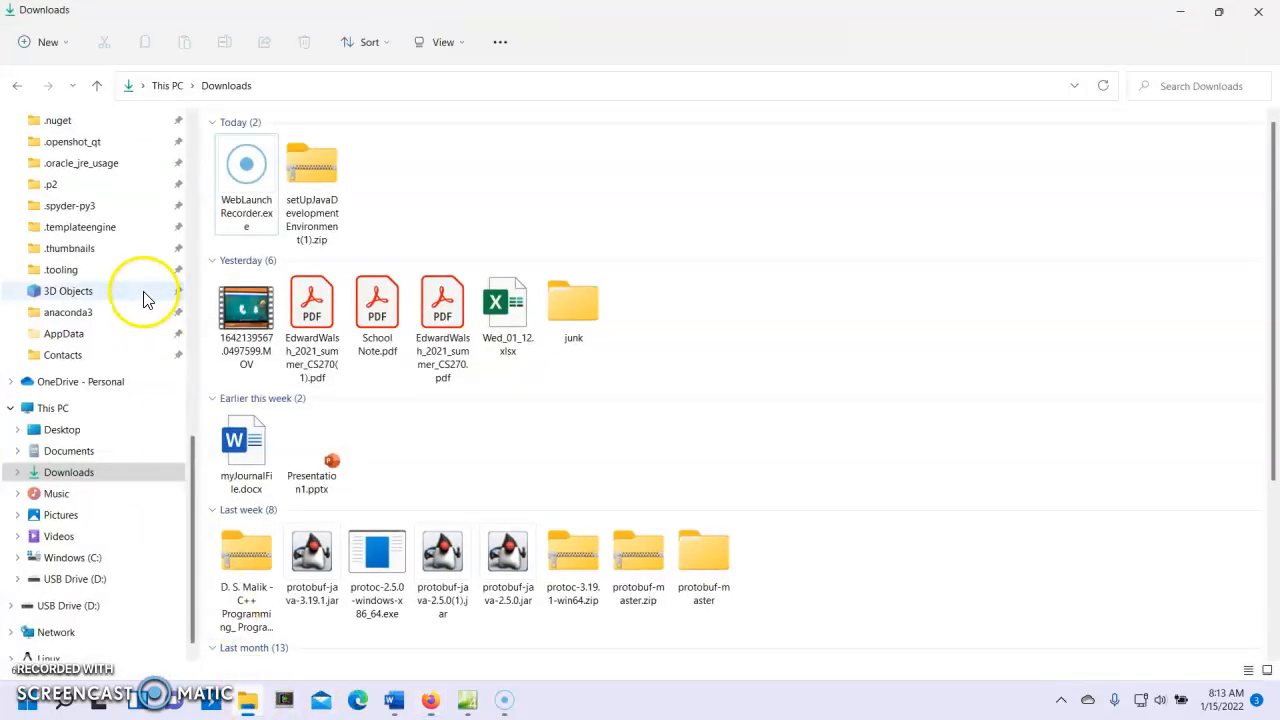
scroll(151, 294, up, 1)
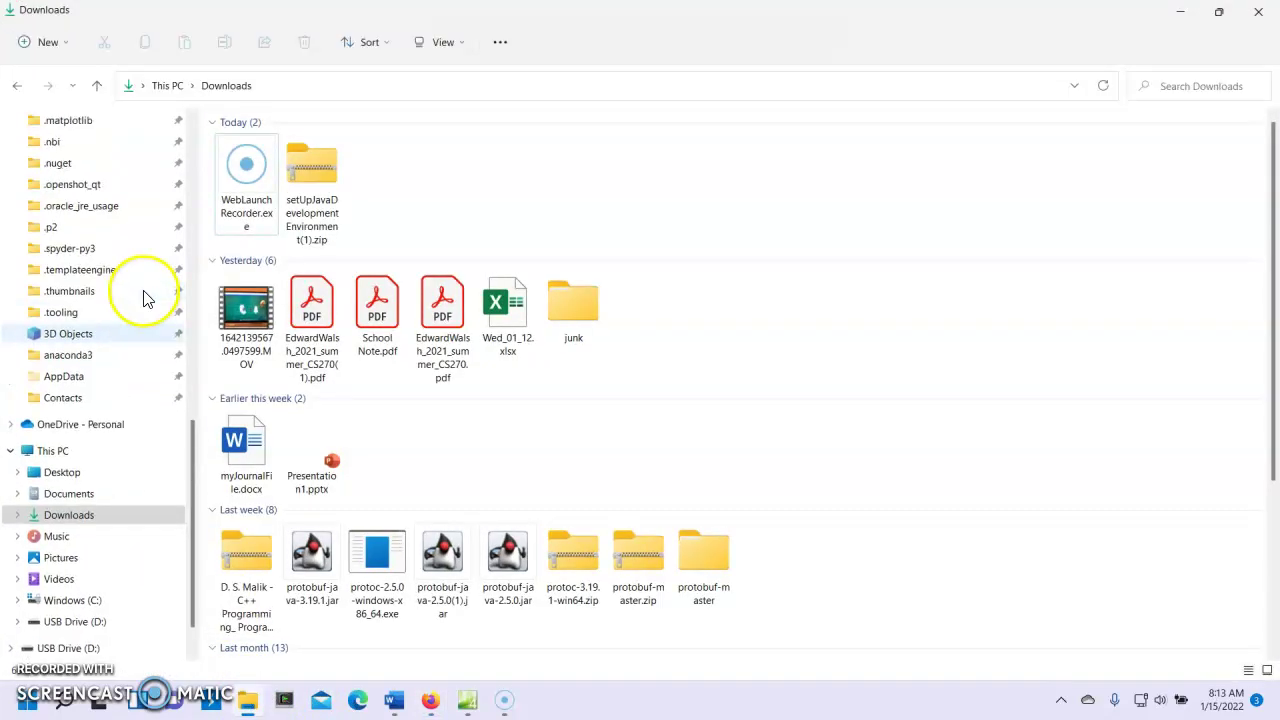
click(80, 518)
click(253, 175)
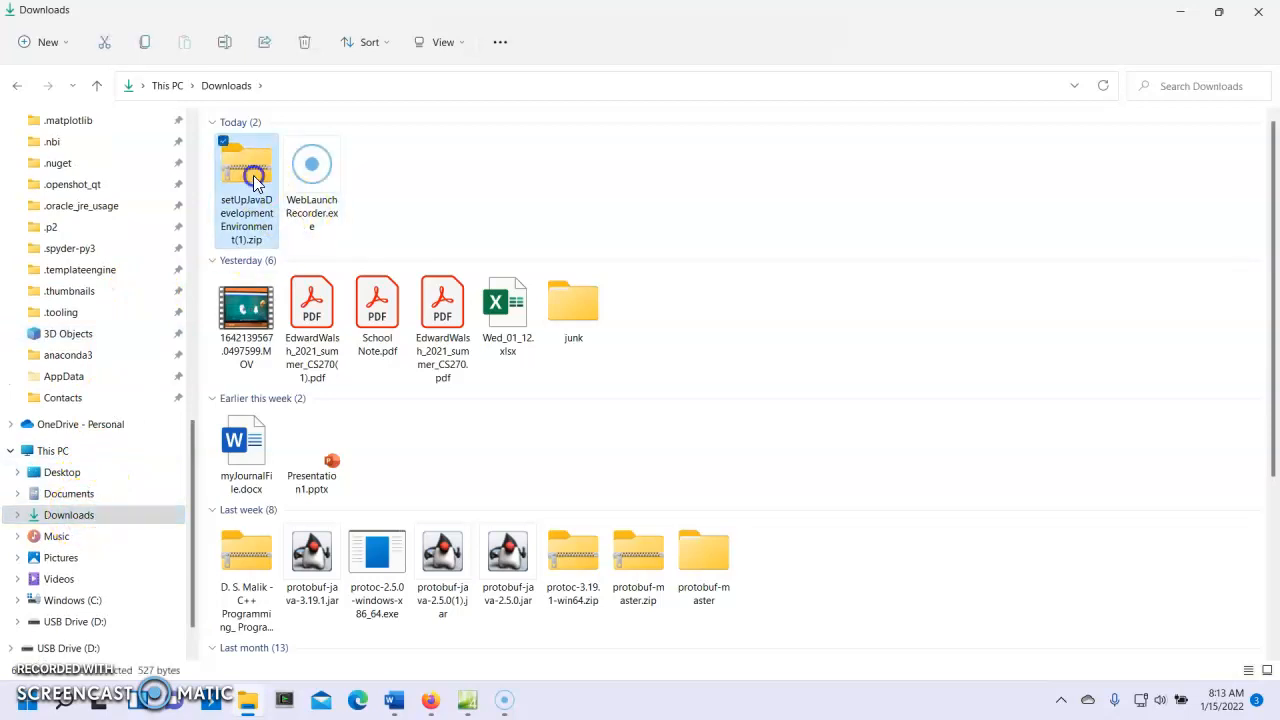
right_click(253, 175)
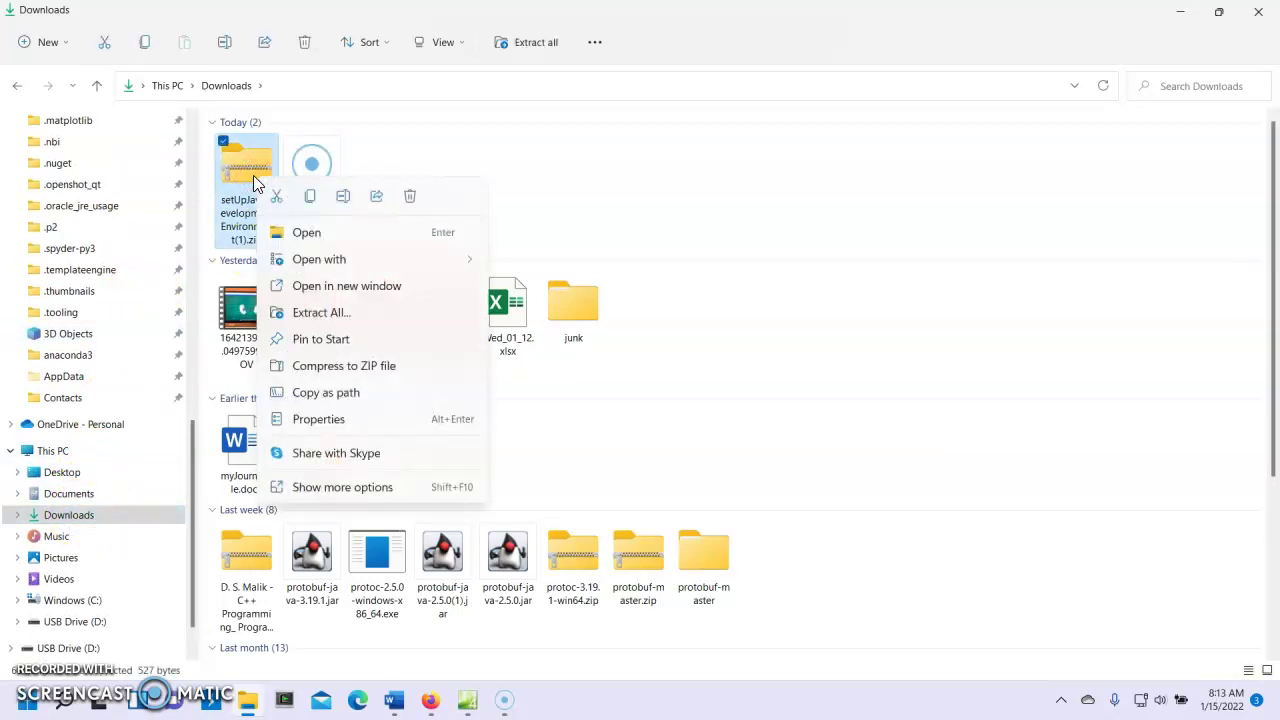
click(320, 313)
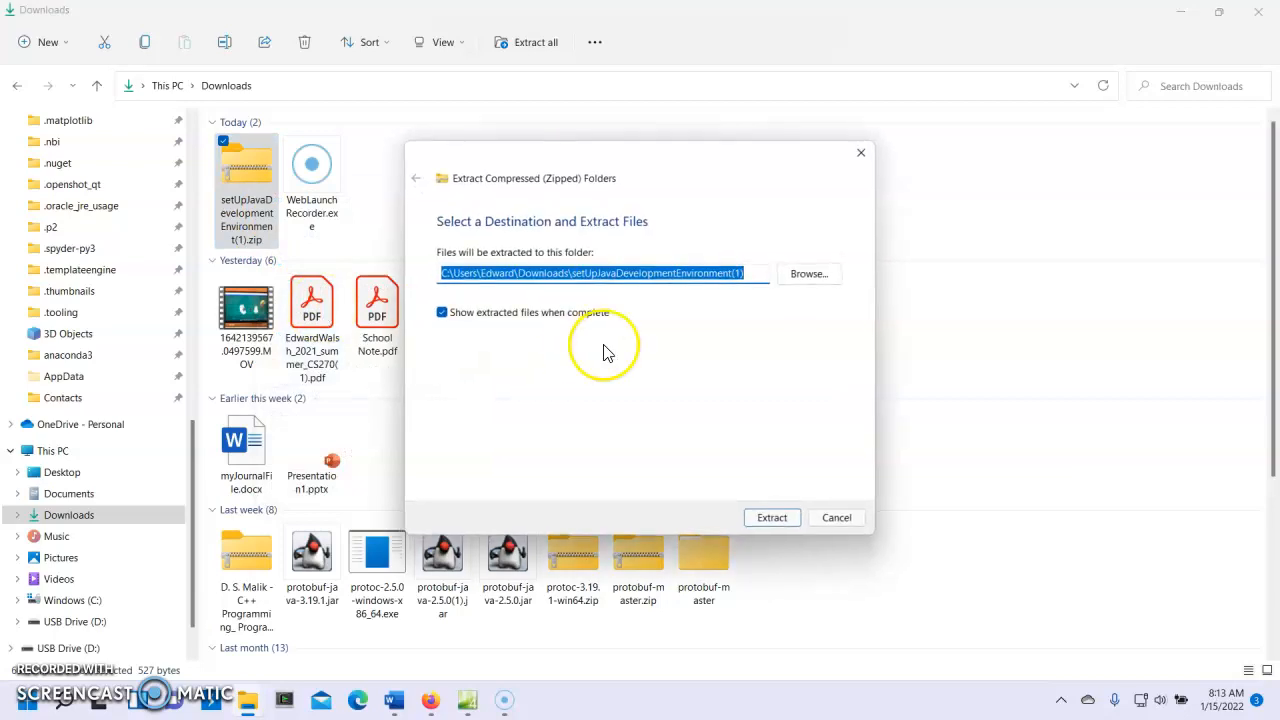
click(767, 518)
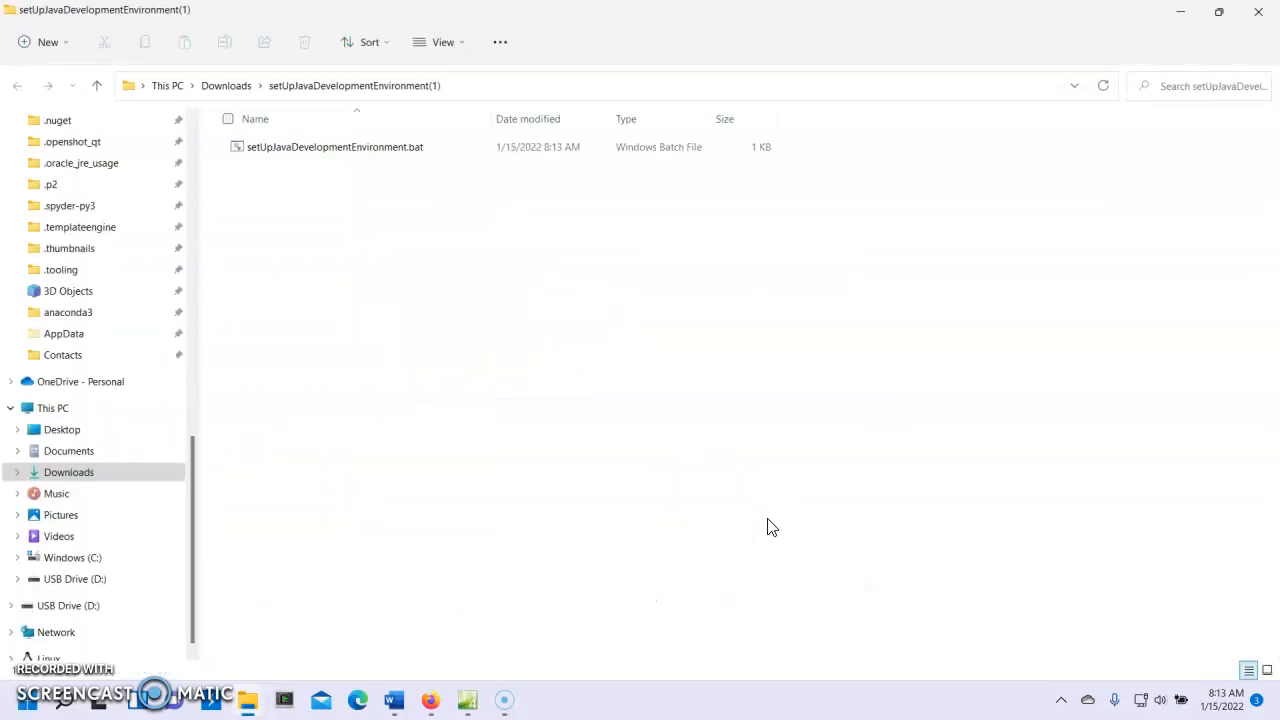
Run the extracted setup batch file and reveal the Windows warning's More info options
double_click(375, 147)
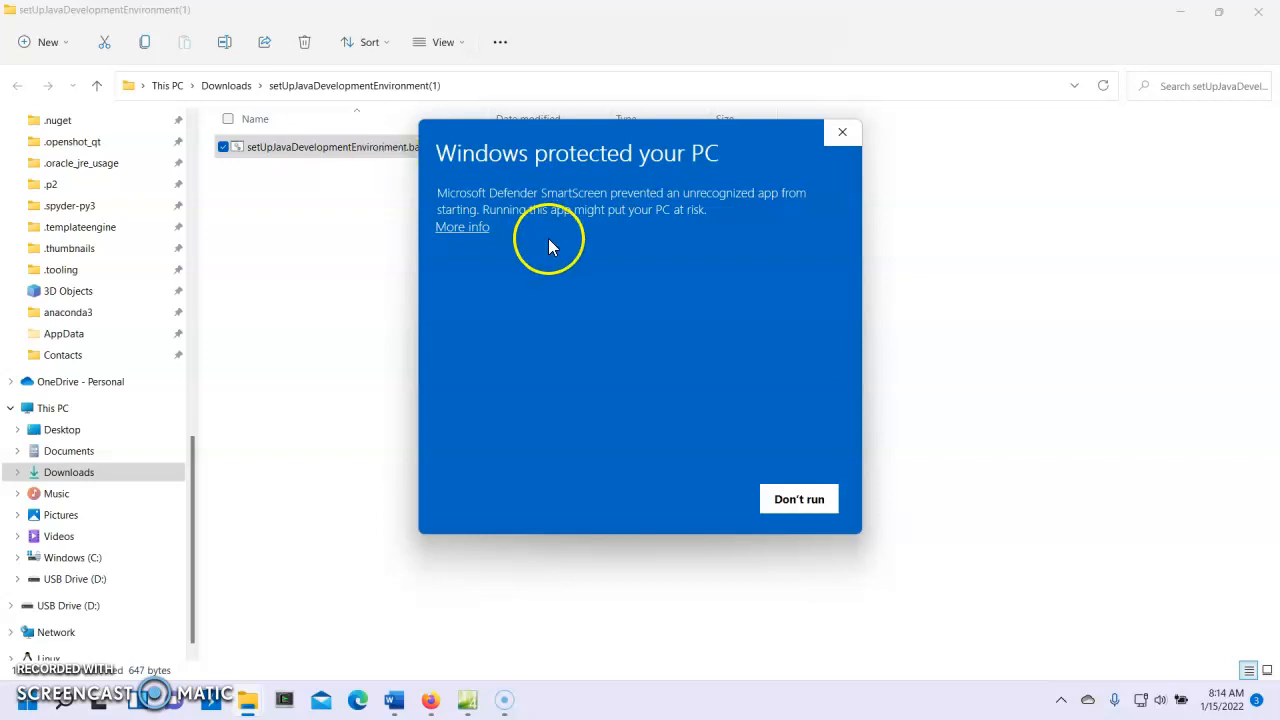
click(477, 229)
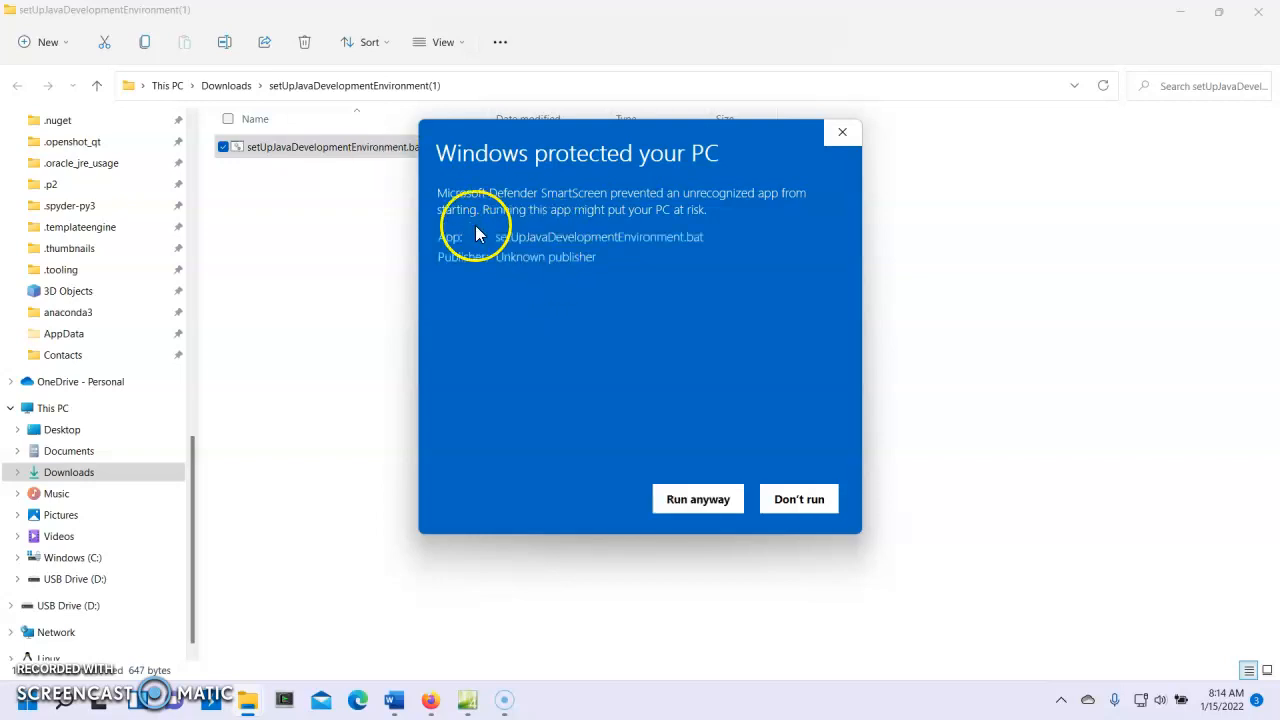
Run the batch anyway, let it install JDK 11 and launch Game, then close the Game window
click(691, 506)
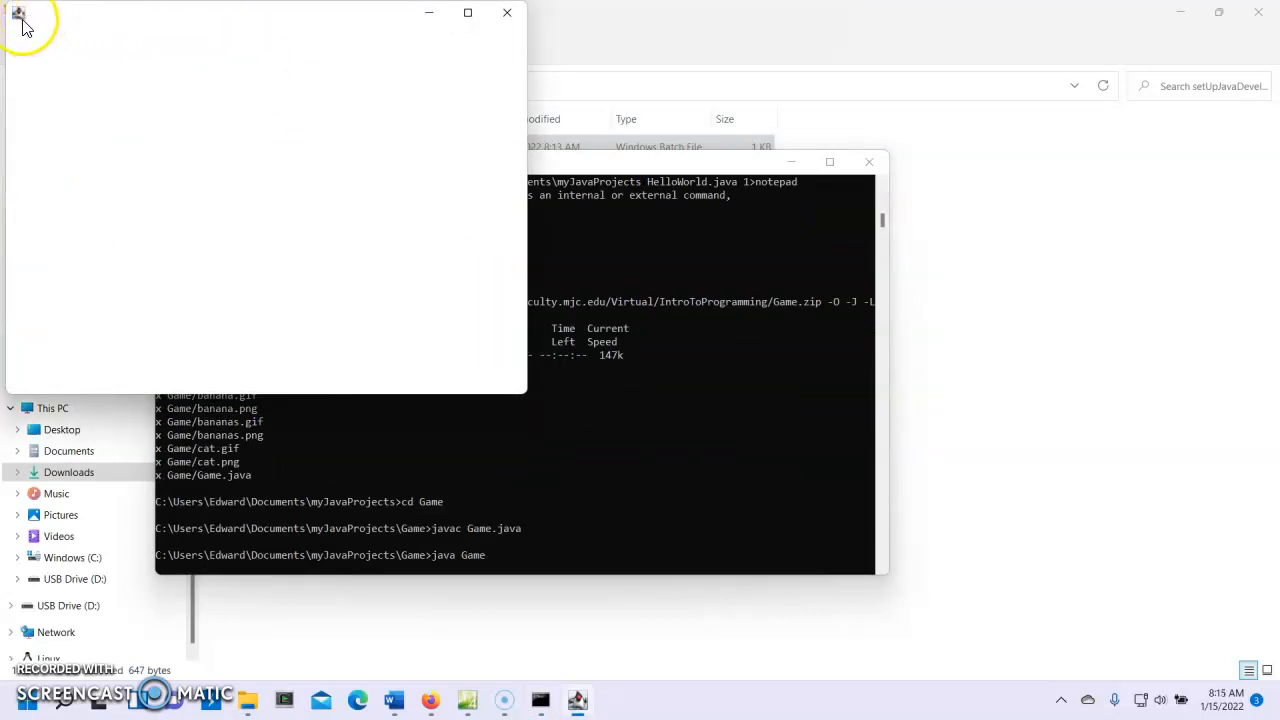
click(506, 16)
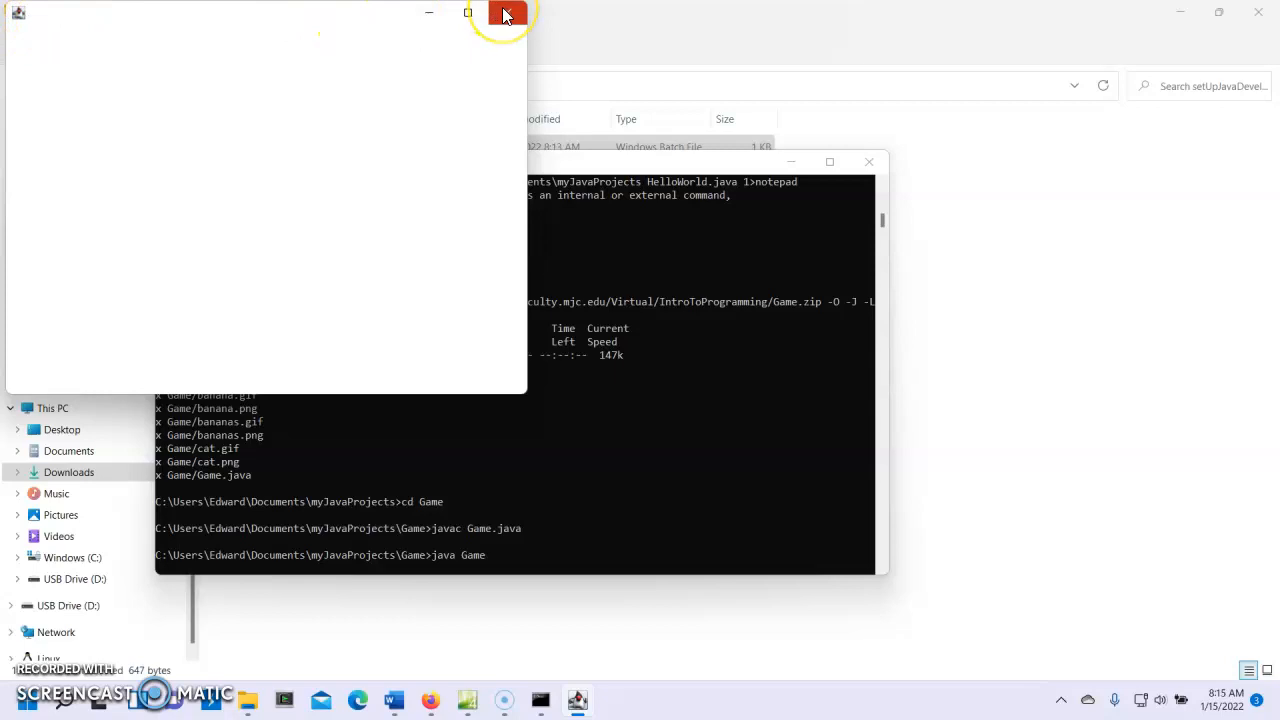
click(506, 16)
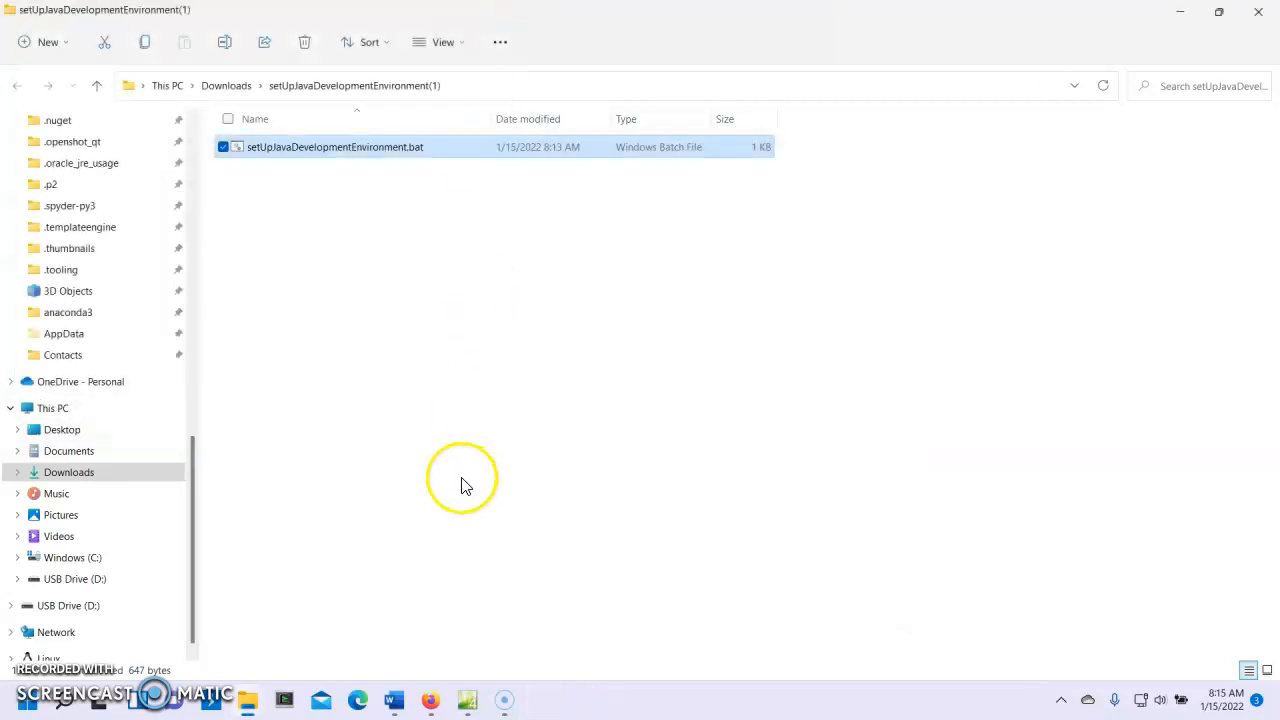
Copy the set PATH command line from the Word guide and start a Windows search for cmd
click(394, 702)
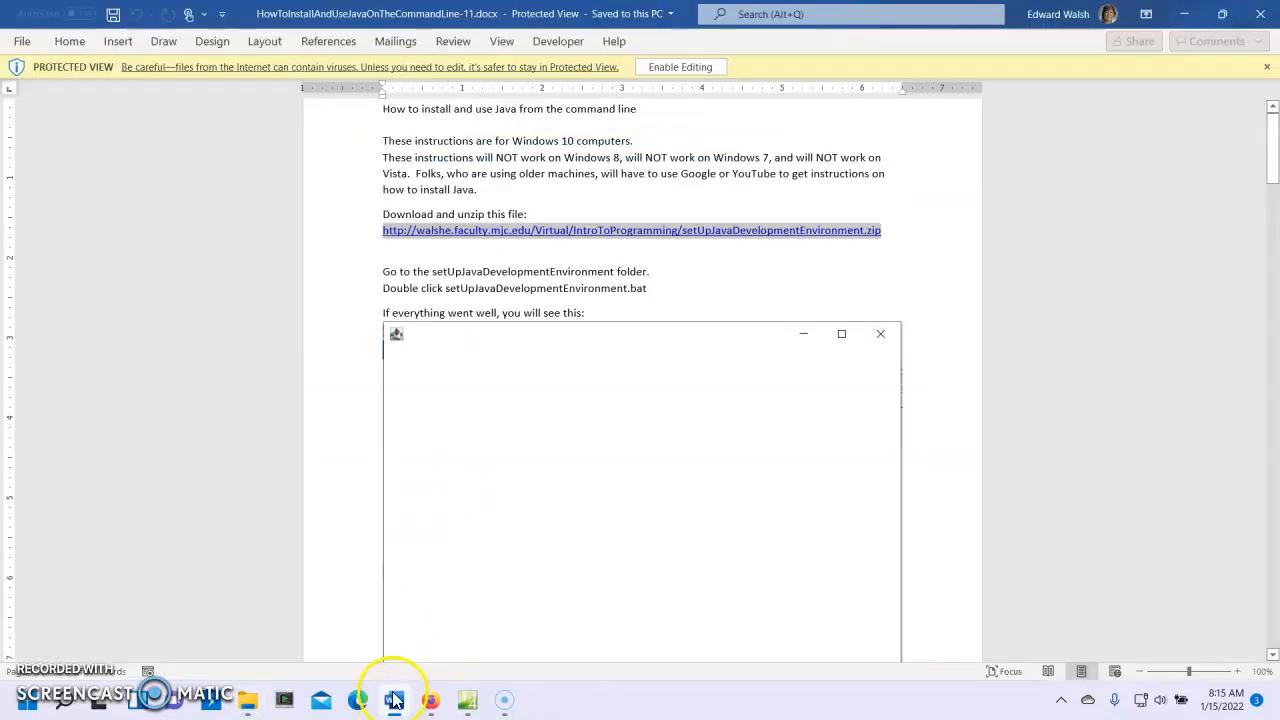
scroll(588, 366, down, 2)
scroll(590, 362, down, 3)
scroll(590, 363, down, 6)
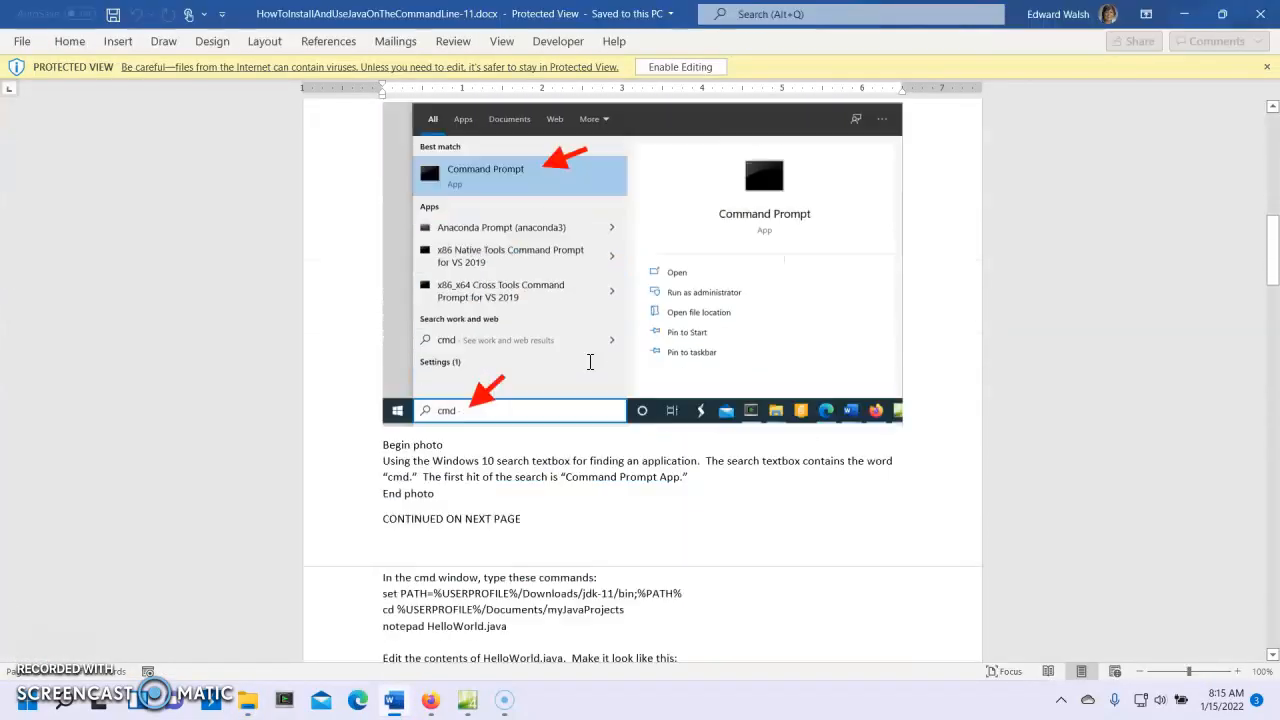
scroll(580, 367, down, 2)
scroll(565, 372, down, 2)
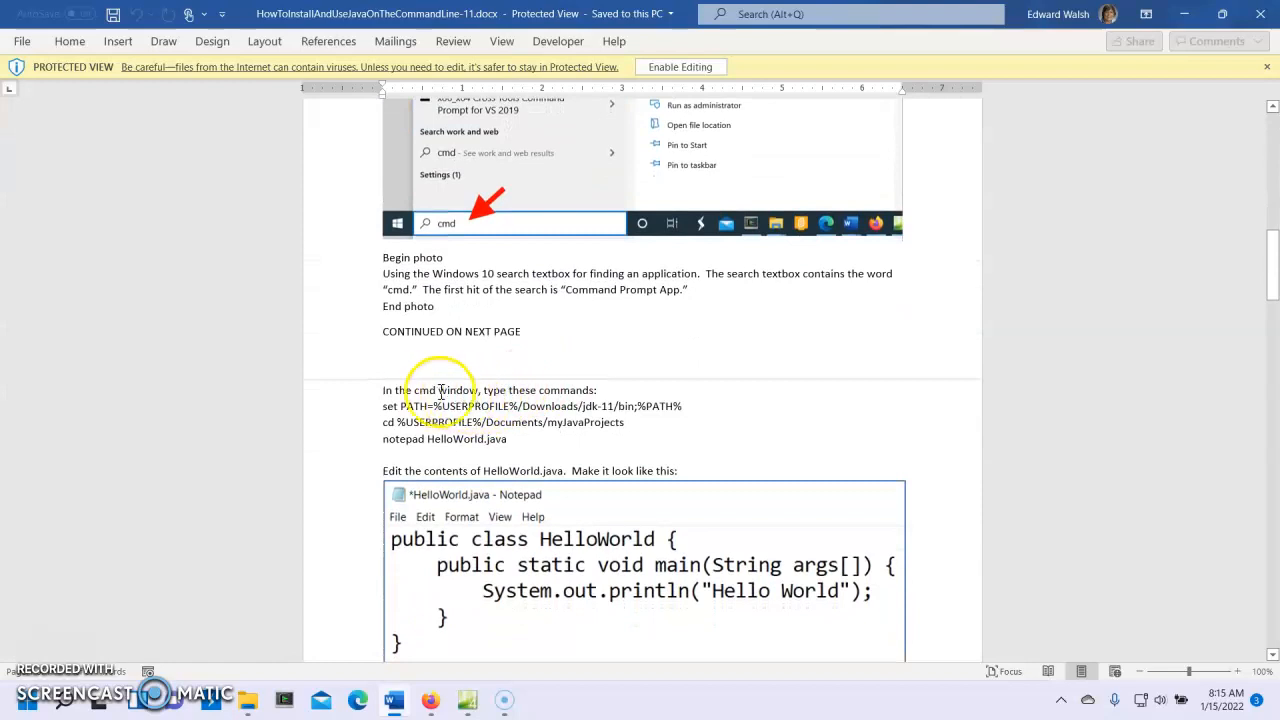
drag(686, 403, 405, 412)
right_click(405, 412)
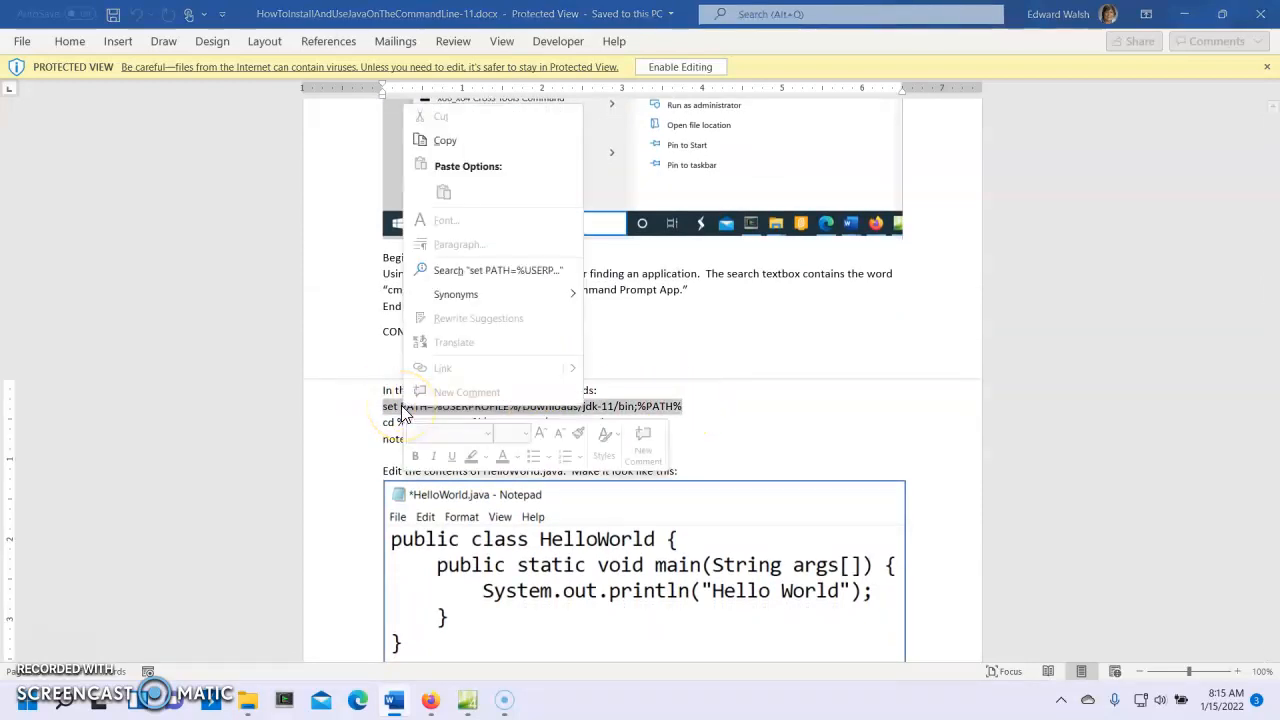
click(458, 141)
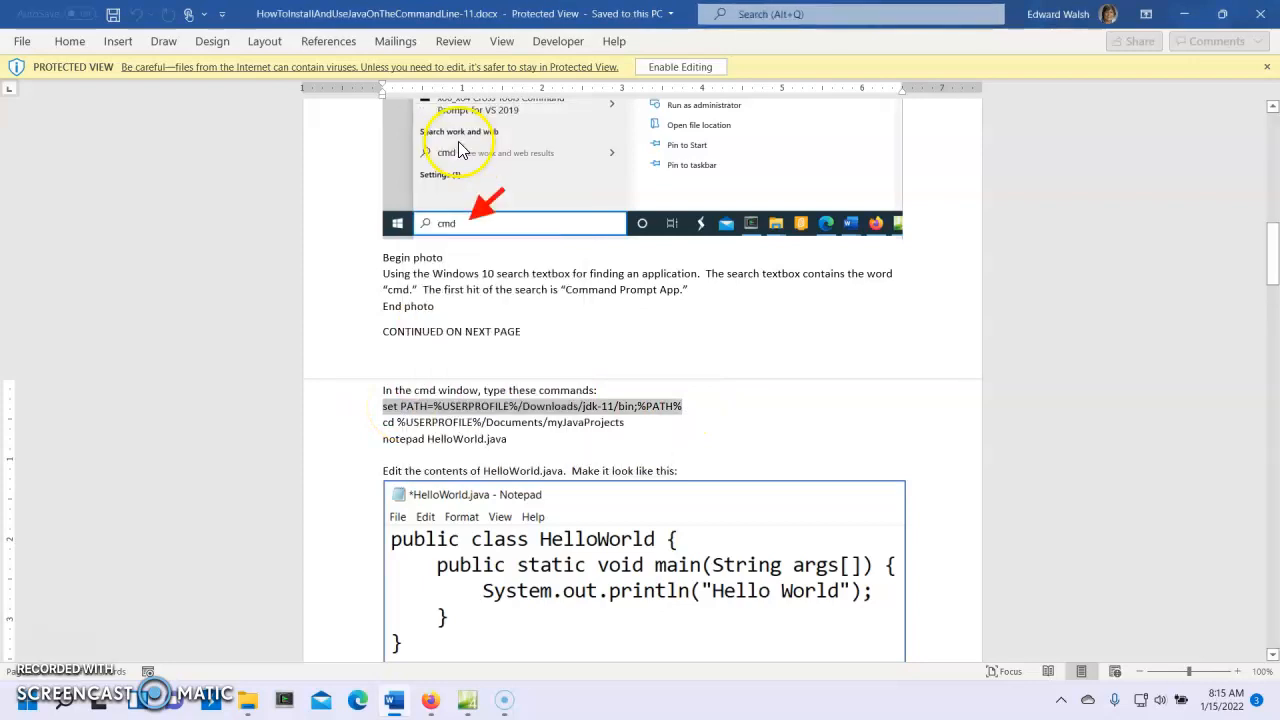
click(72, 710)
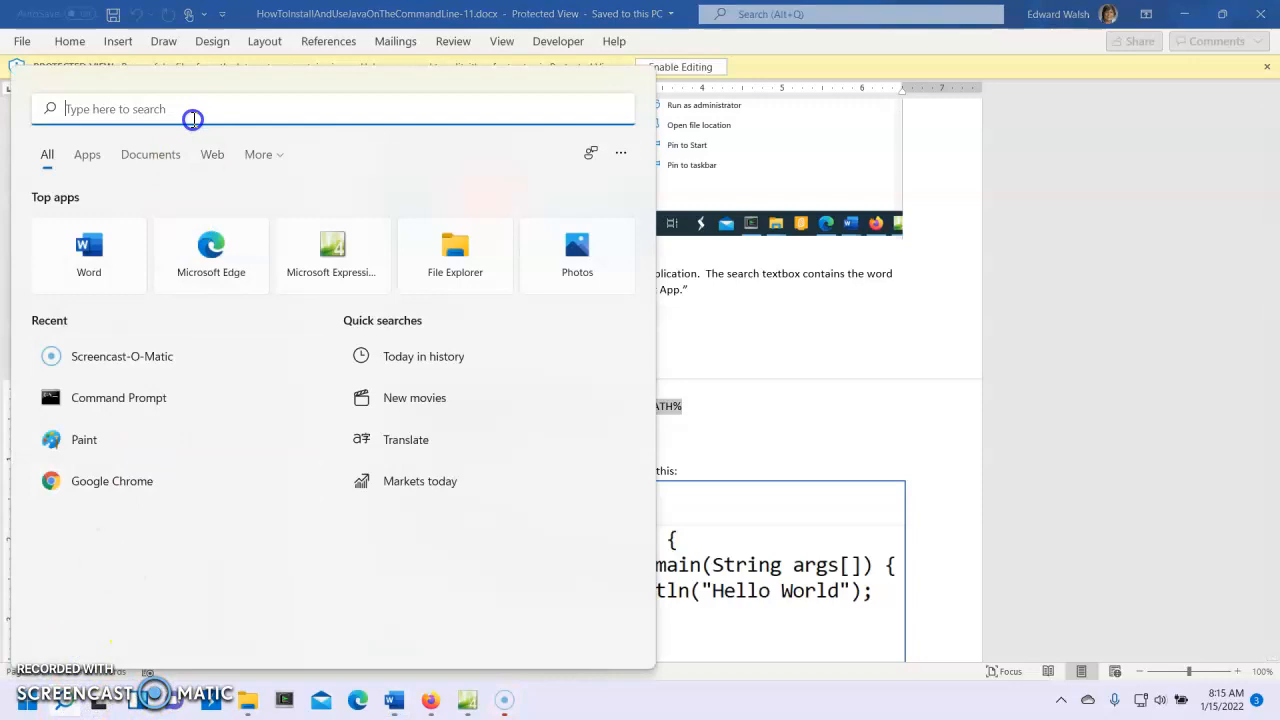
text(cmd)
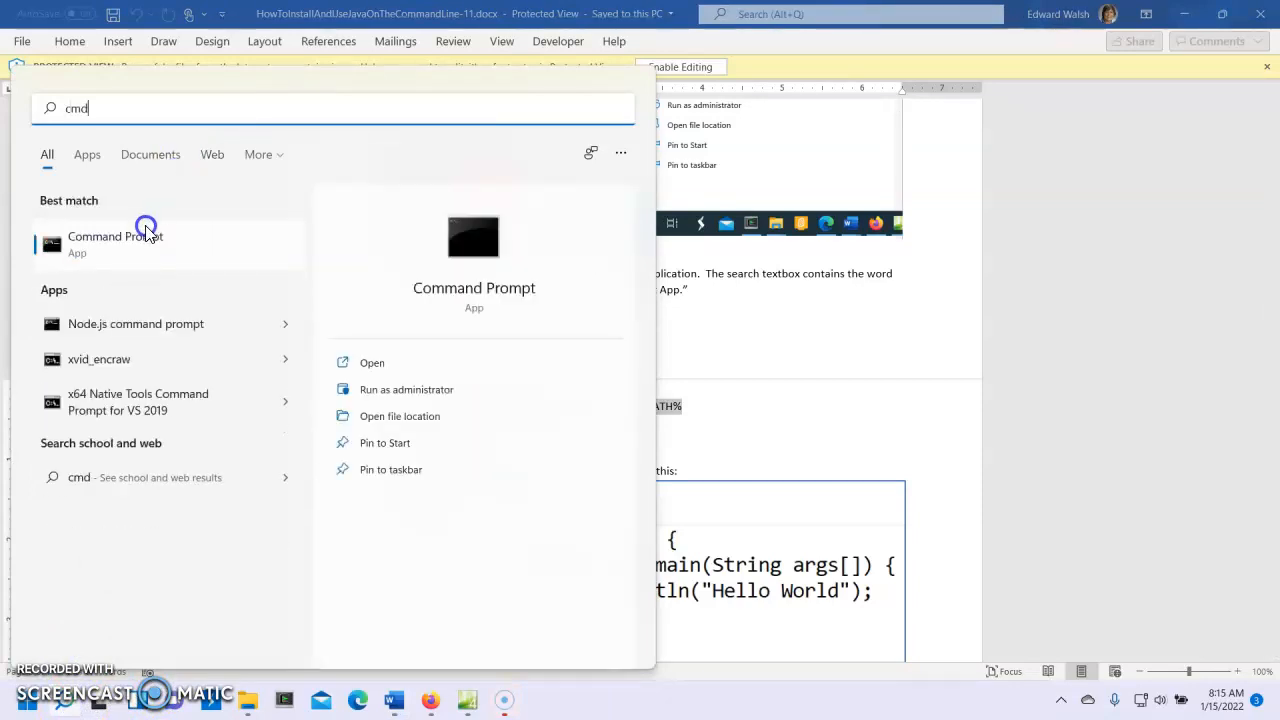
Launch Command Prompt and run the pasted set PATH command adding the jdk-11 bin folder
click(133, 247)
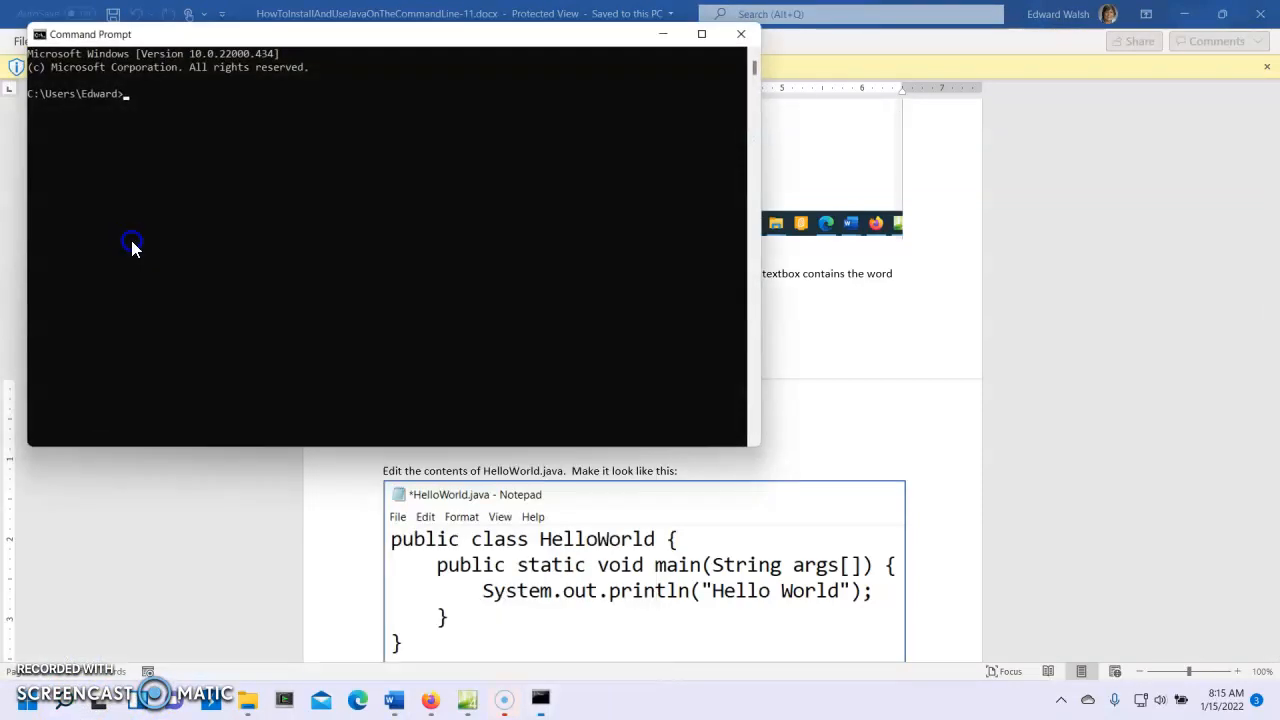
right_click(198, 116)
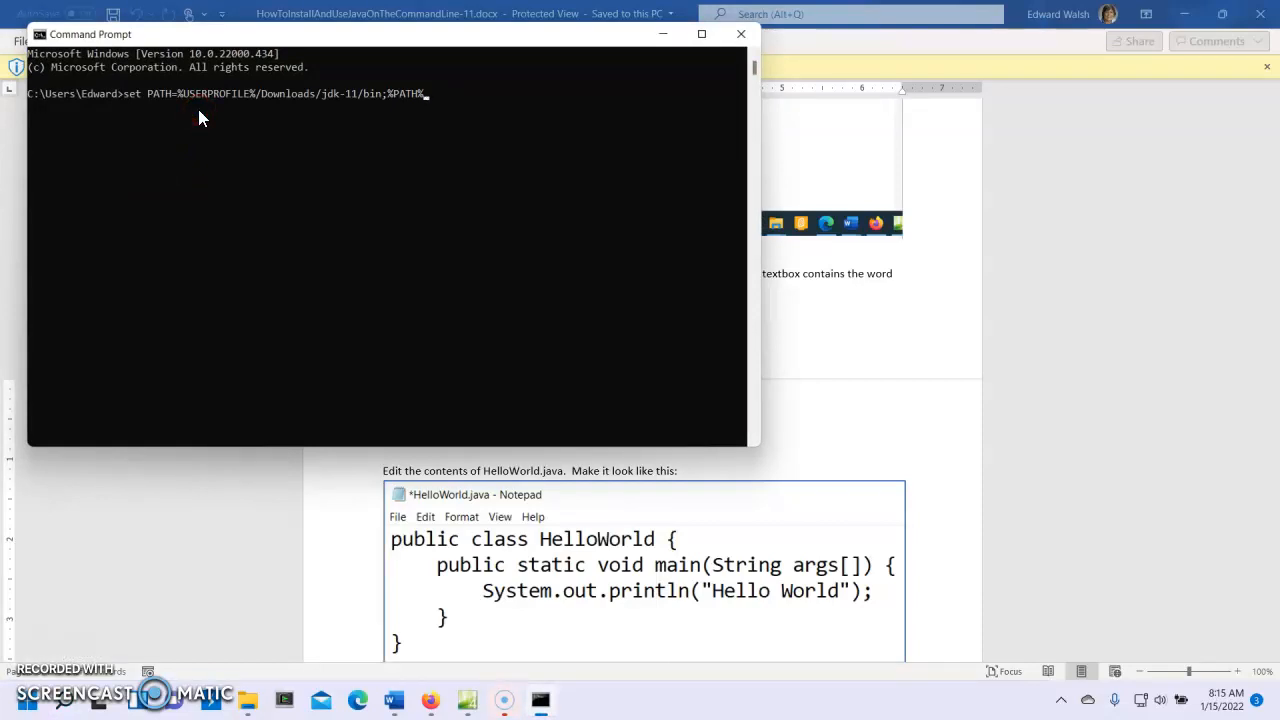
key(Return)
Bring Firefox forward on the lab 01B instructions page
click(430, 702)
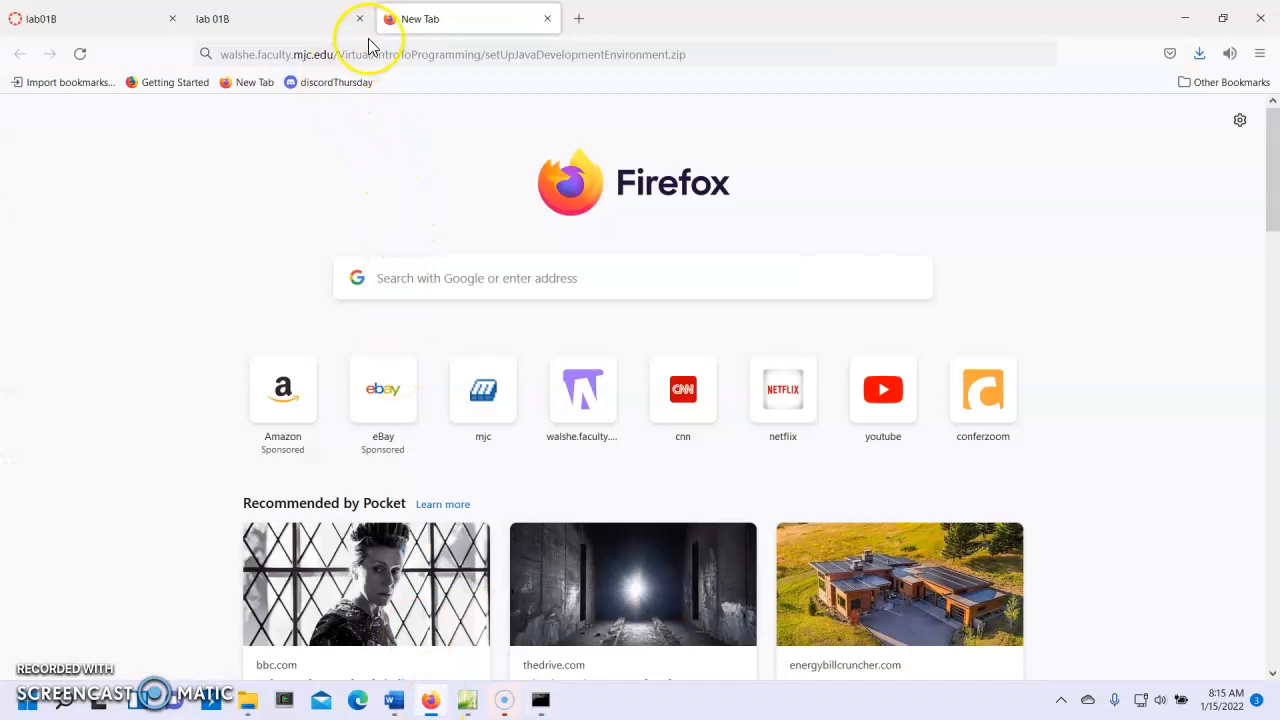
click(397, 20)
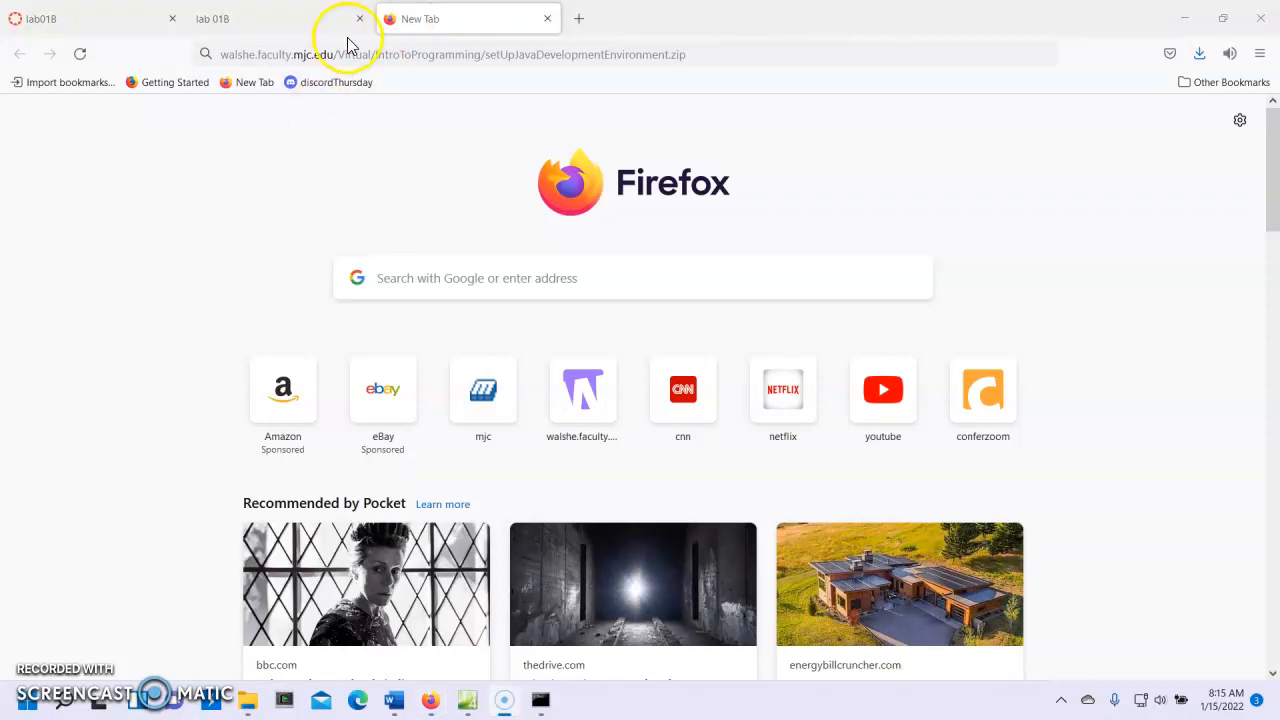
click(270, 28)
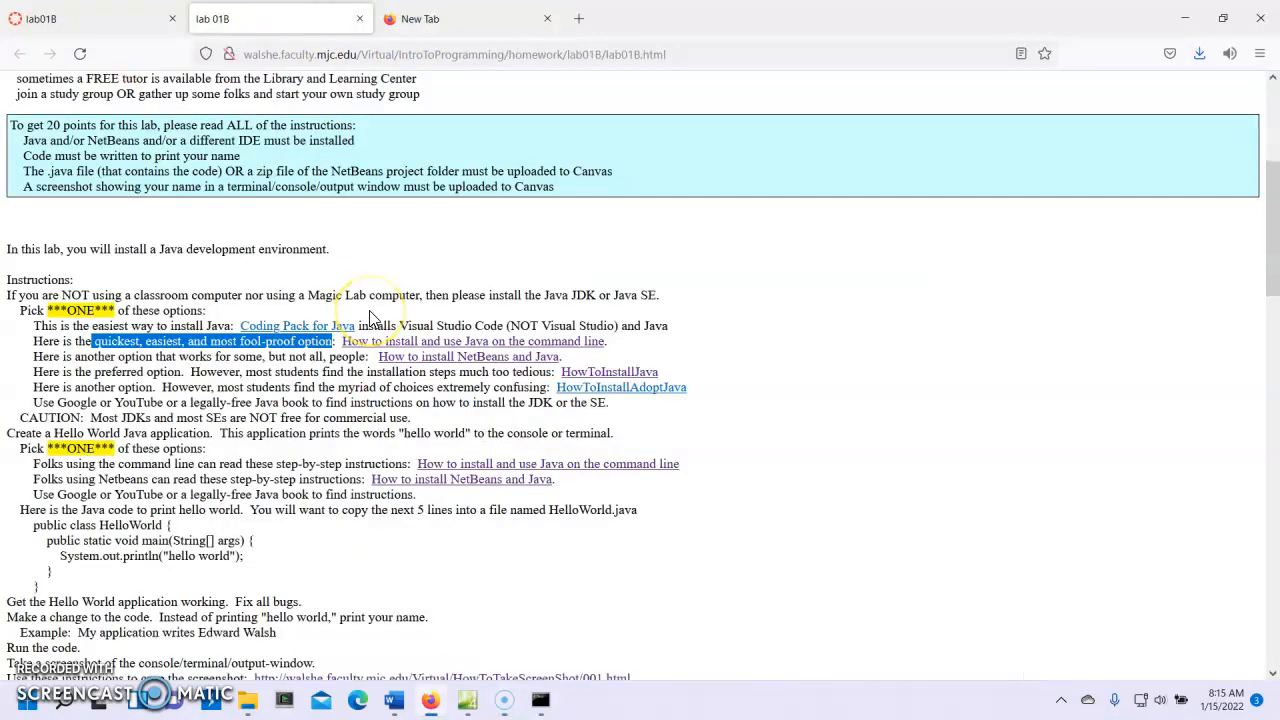
scroll(369, 316, down, 1)
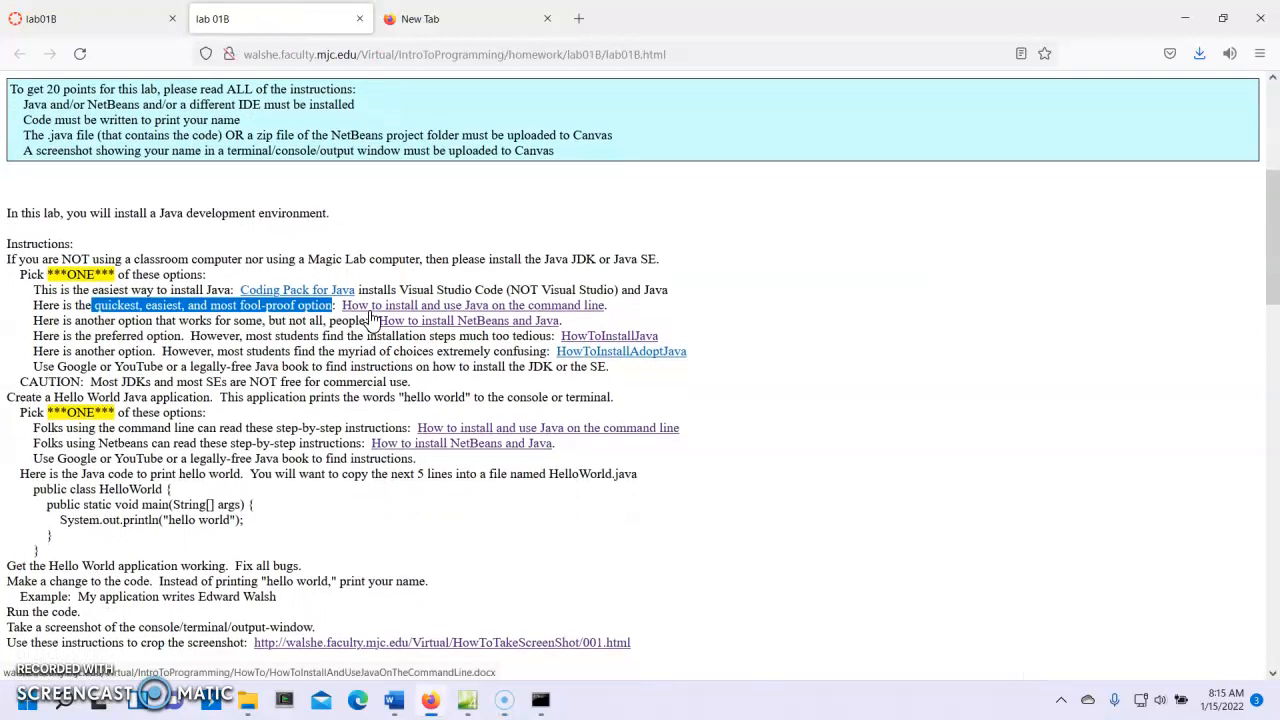
scroll(371, 318, down, 3)
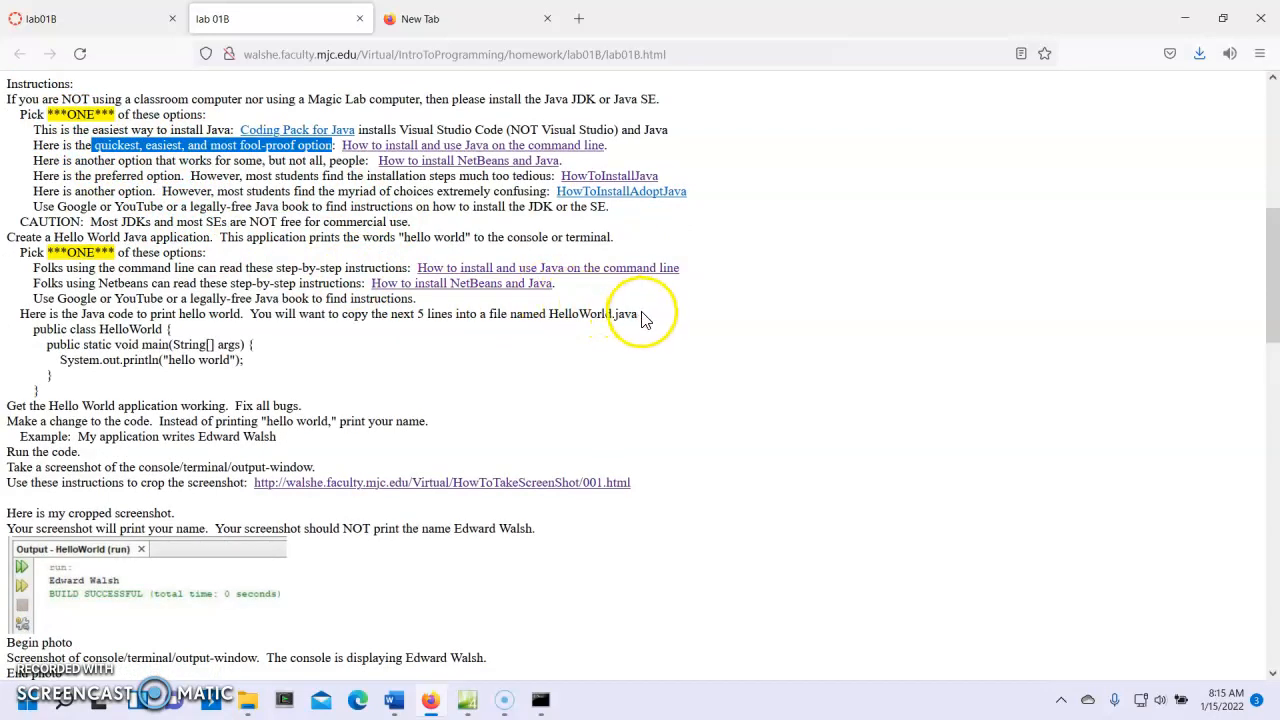
Copy the five-line HelloWorld Java code block from the instructions
drag(637, 314, 557, 313)
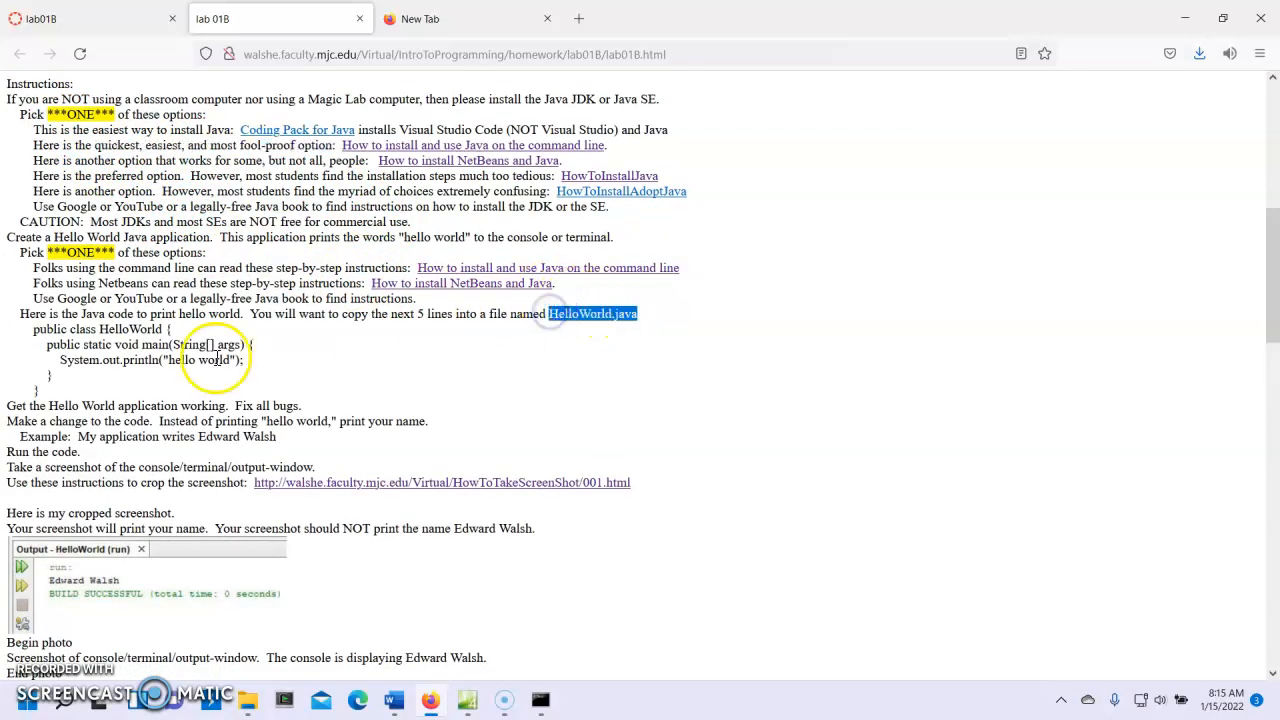
click(64, 390)
drag(64, 390, 15, 325)
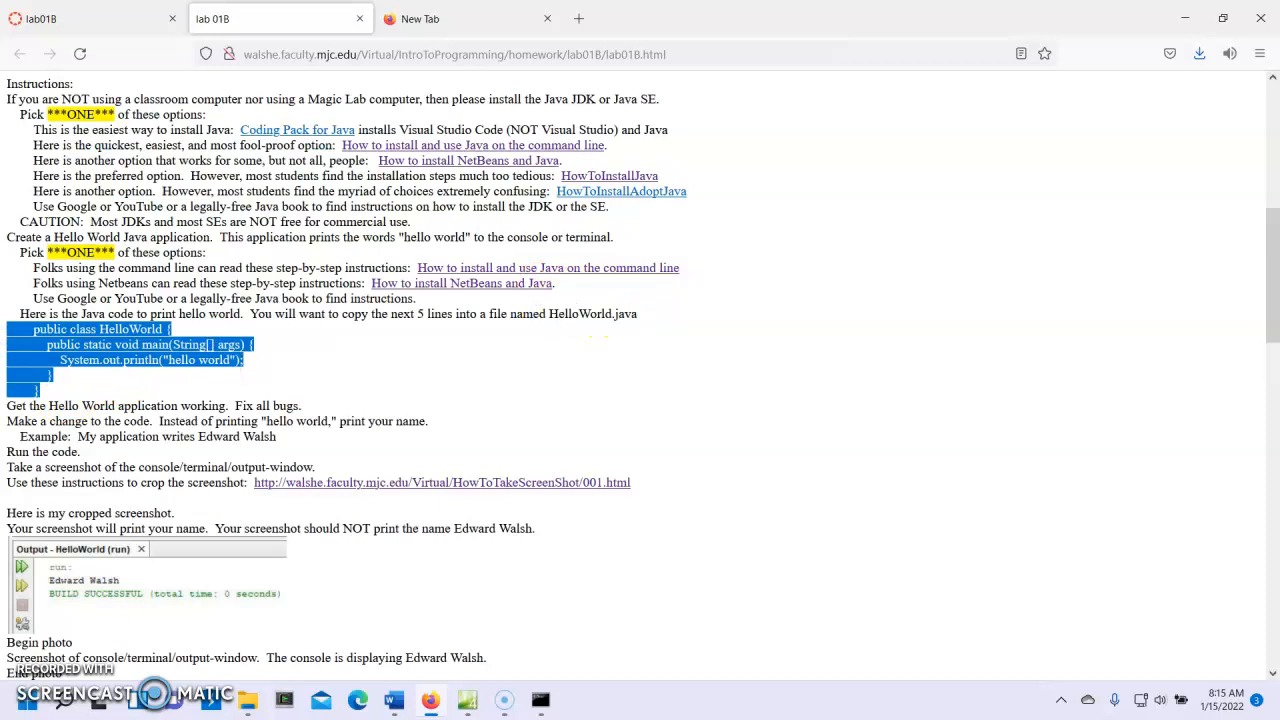
right_click(72, 350)
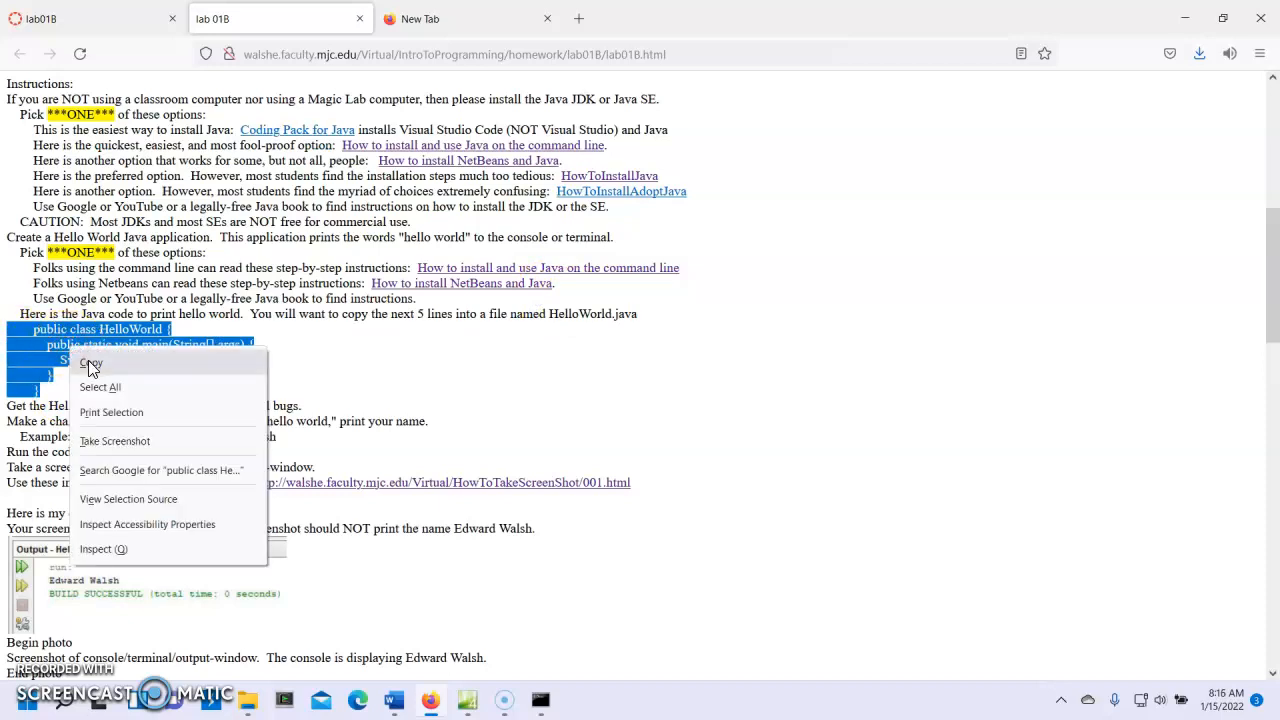
click(91, 364)
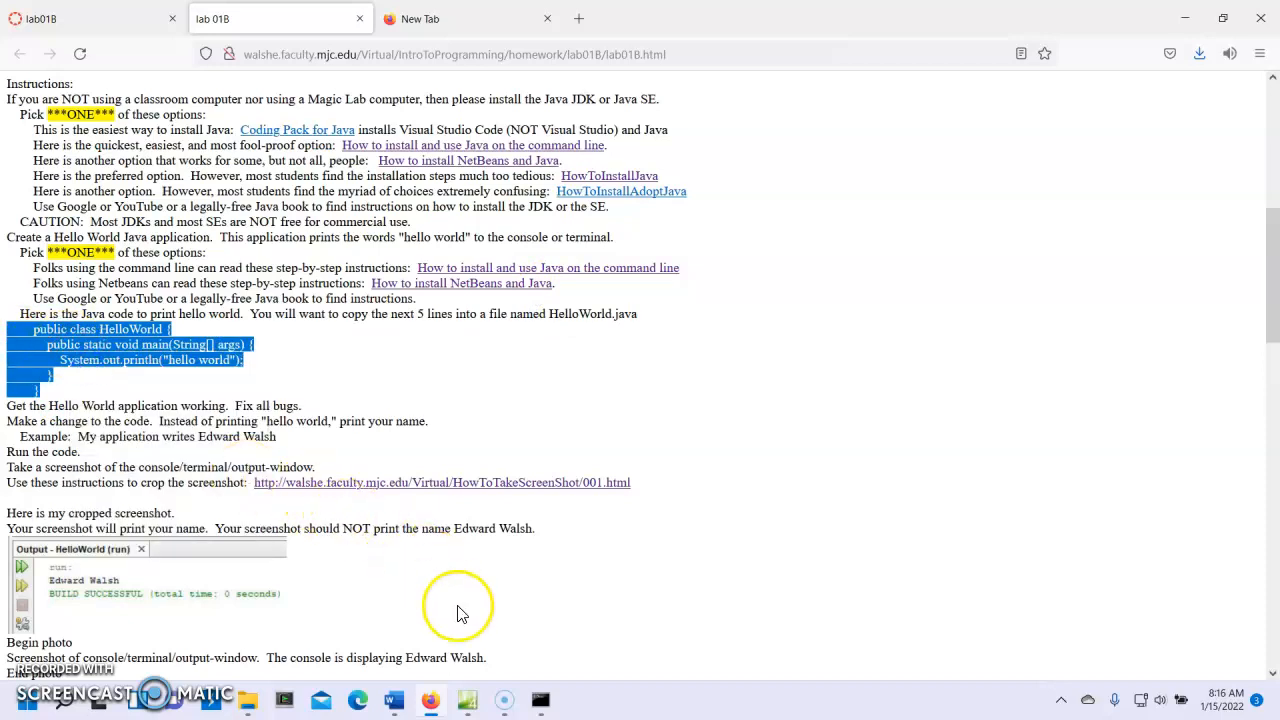
Switch Command Prompt to the D: drive and create HelloWorld.java in Notepad
click(540, 700)
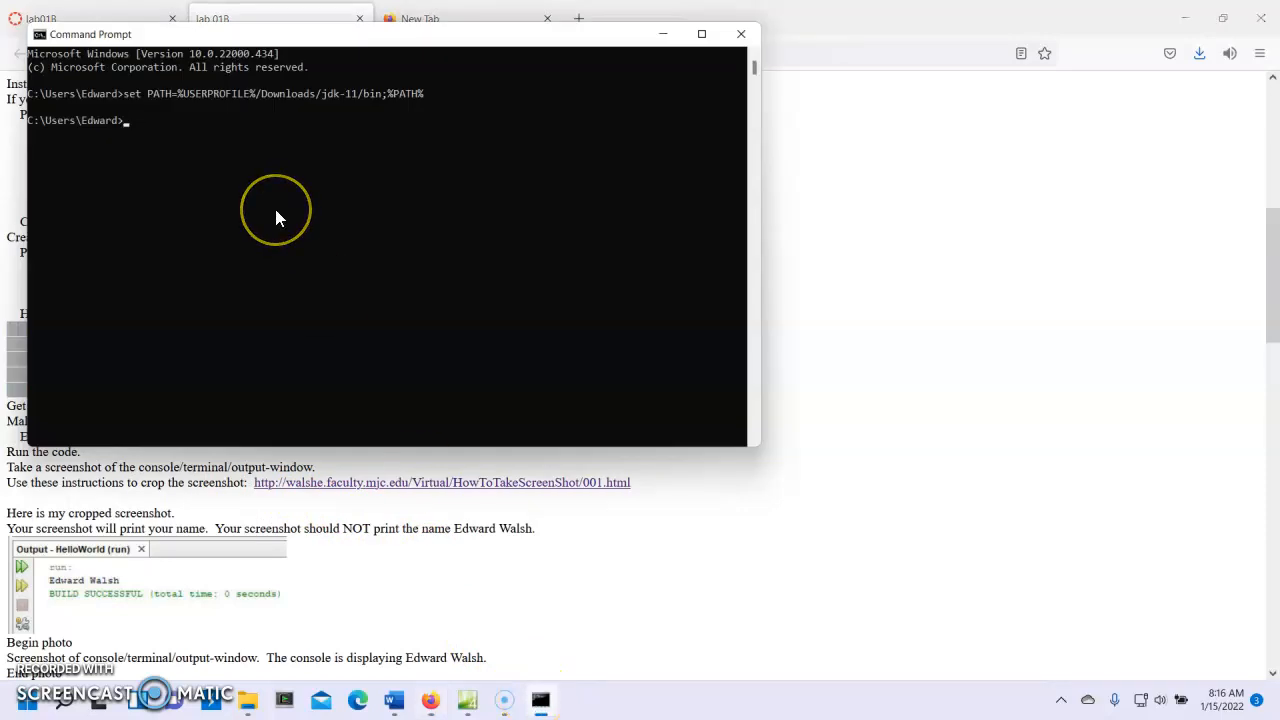
text(d:)
key(Return)
text(notepad HelloWorld.java)
key(Return)
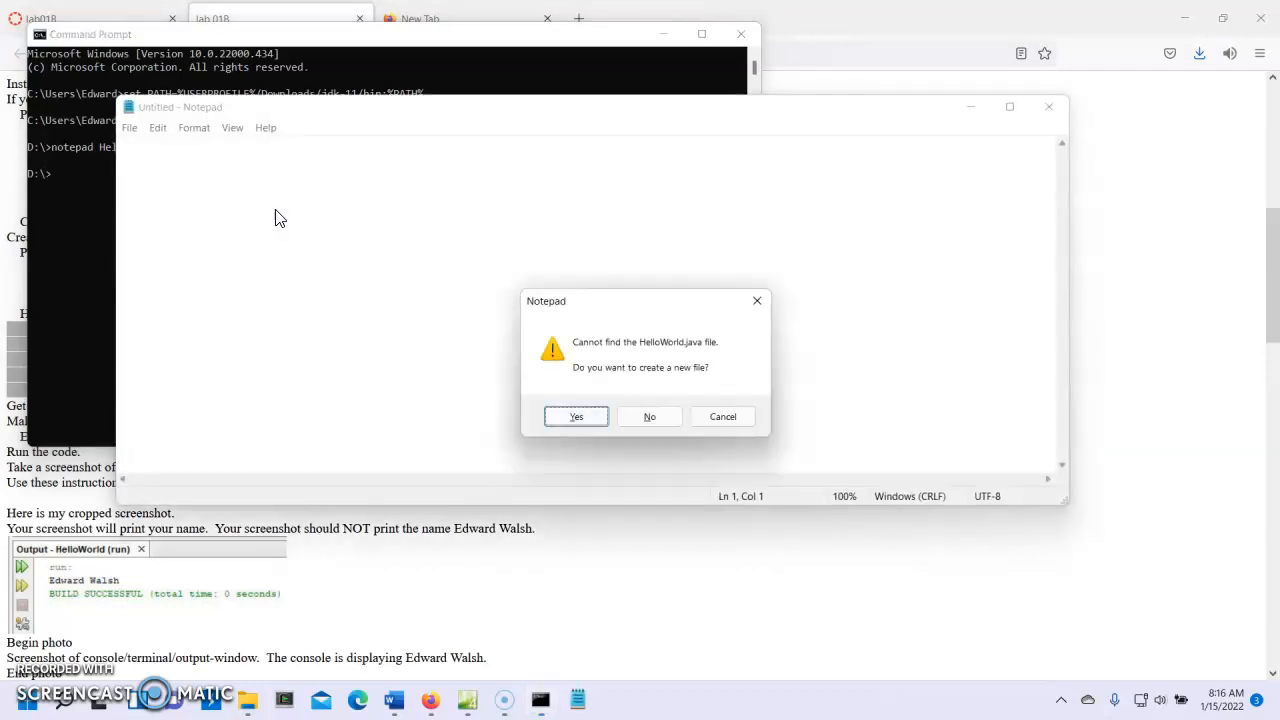
click(565, 418)
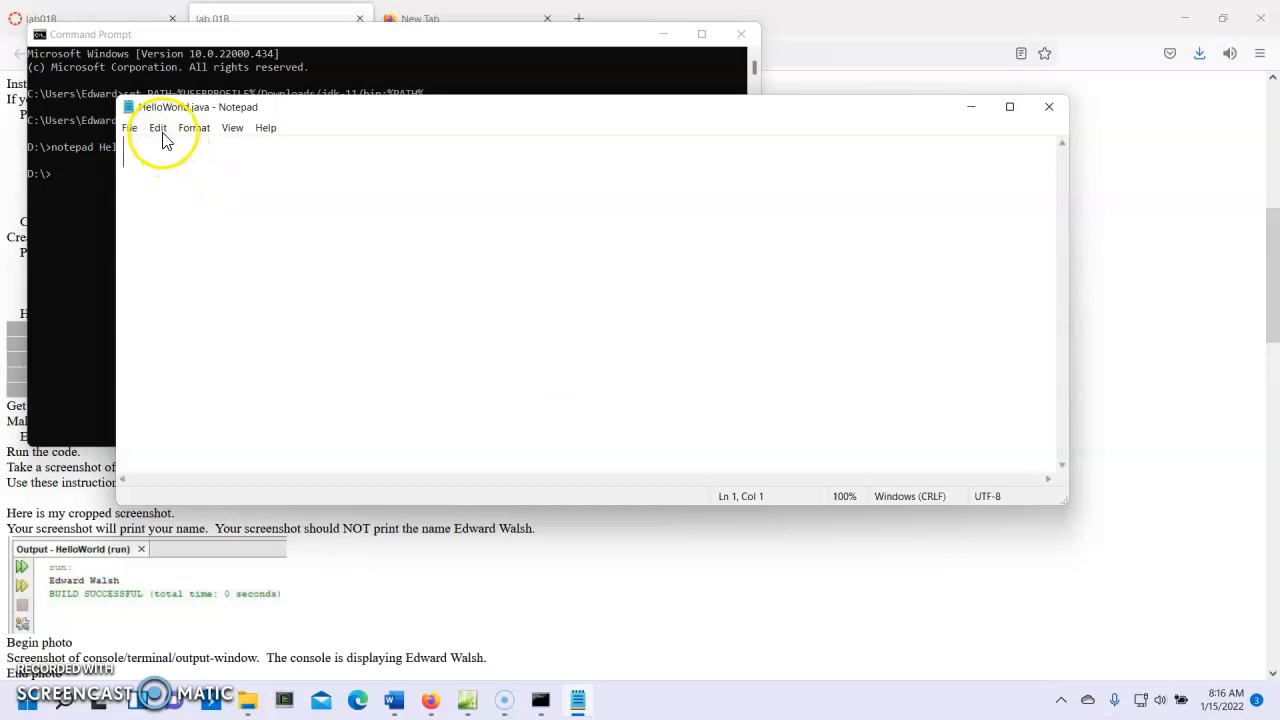
Paste the HelloWorld code into the file, save it, and return to Command Prompt
click(160, 130)
click(178, 204)
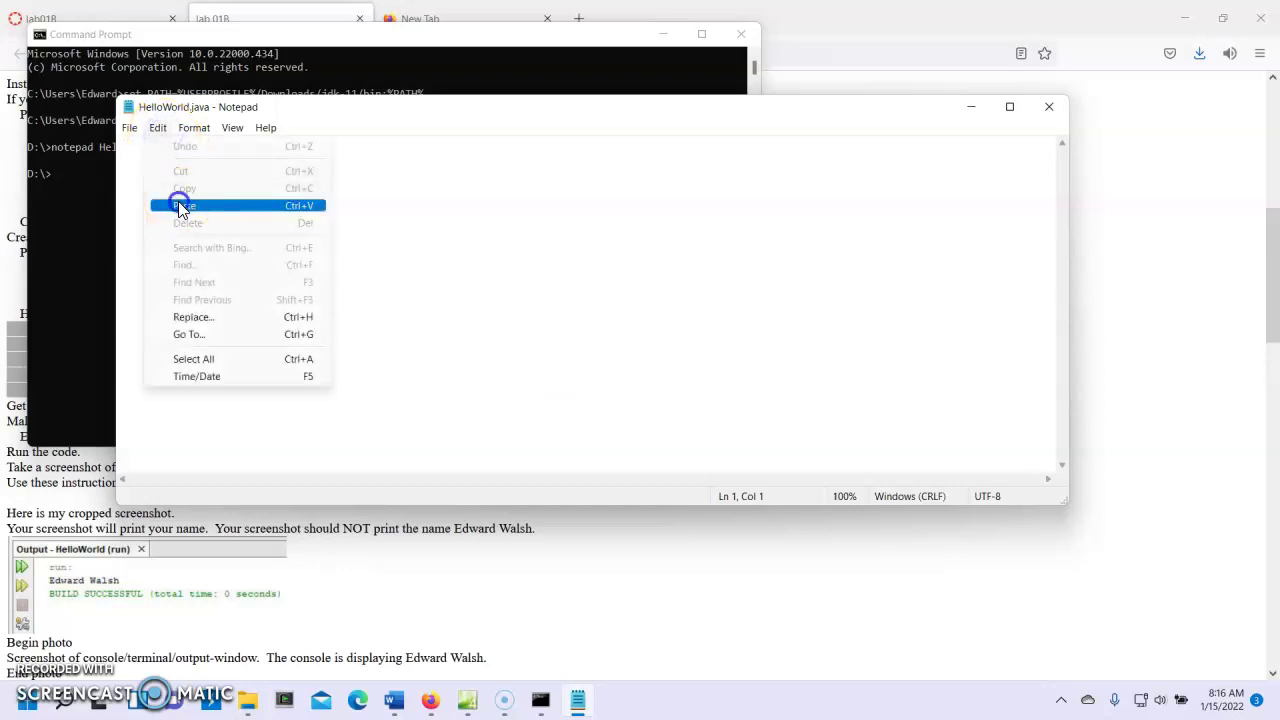
click(128, 130)
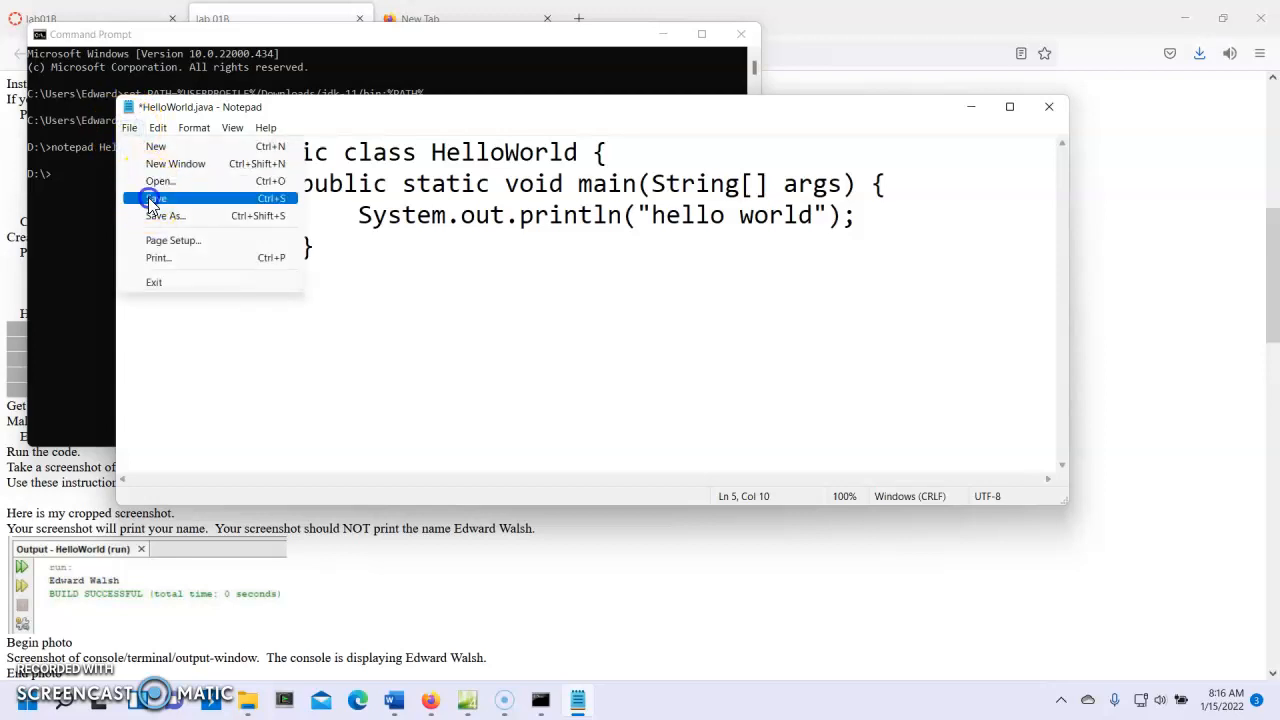
click(150, 198)
click(86, 190)
text(javac Hell)
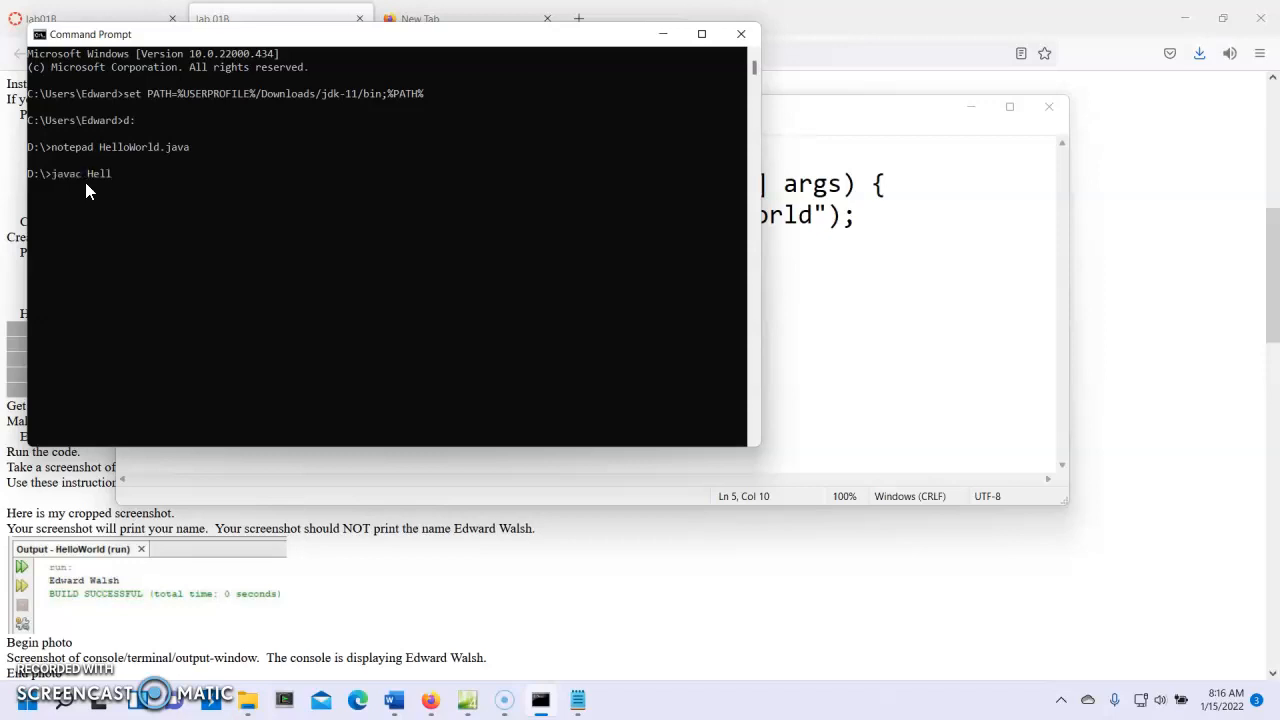
text(oWorld.java)
Compile HelloWorld.java with javac and run HelloWorld, which prints hello world
key(Return)
key(Tab)
key(BackSpace)
key(BackSpace)
key(BackSpace)
key(BackSpace)
key(BackSpace)
key(BackSpace)
key(Return)
Return to the lab instructions and highlight the step asking to print your name
click(960, 334)
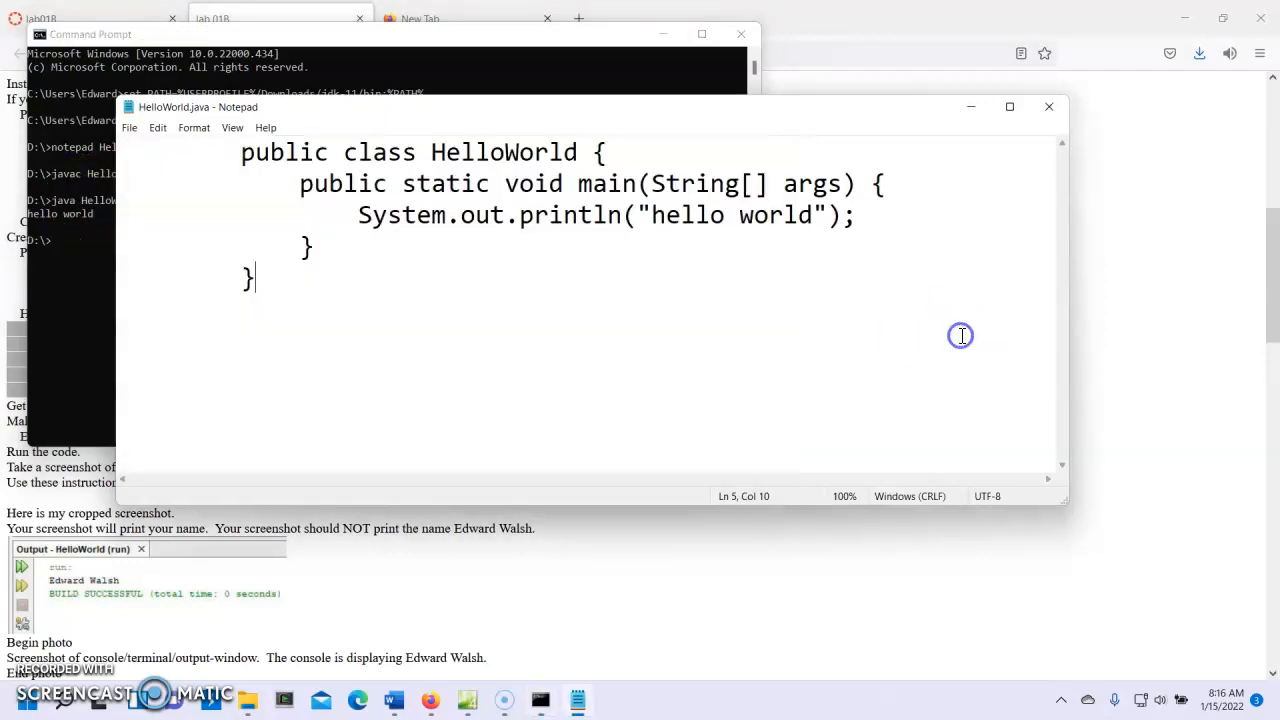
click(585, 619)
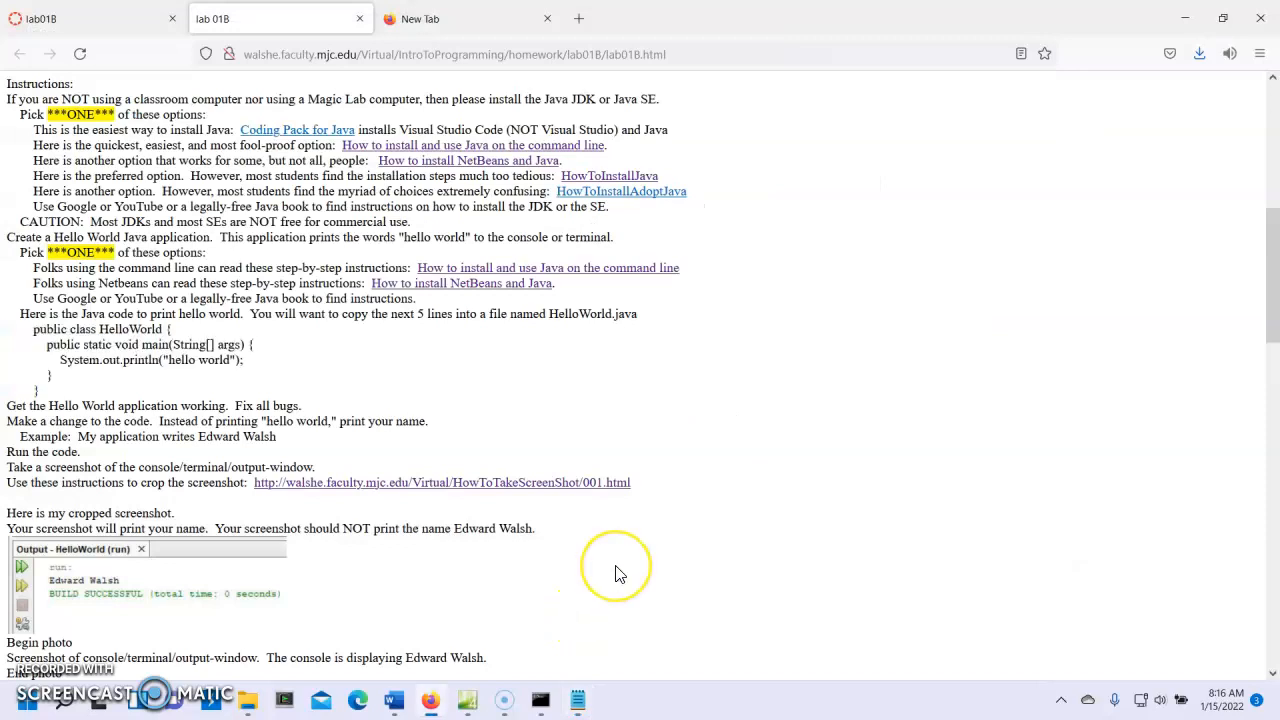
scroll(615, 573, down, 1)
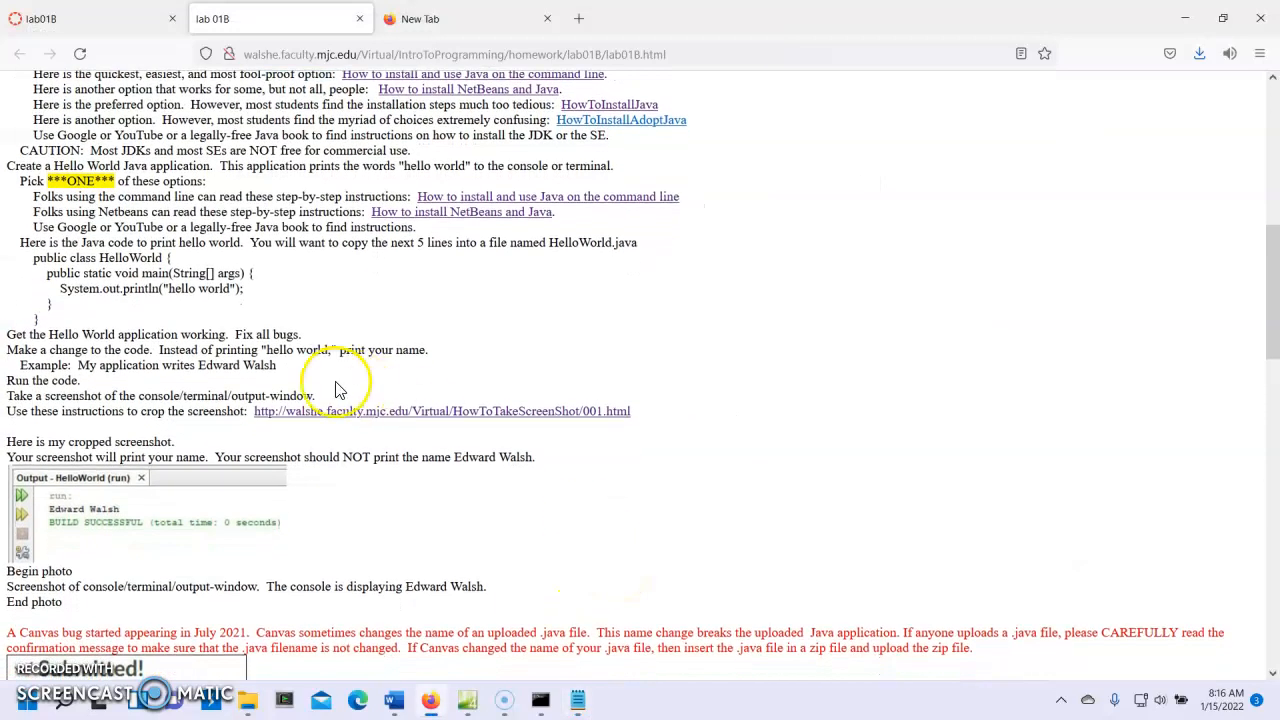
drag(159, 350, 428, 350)
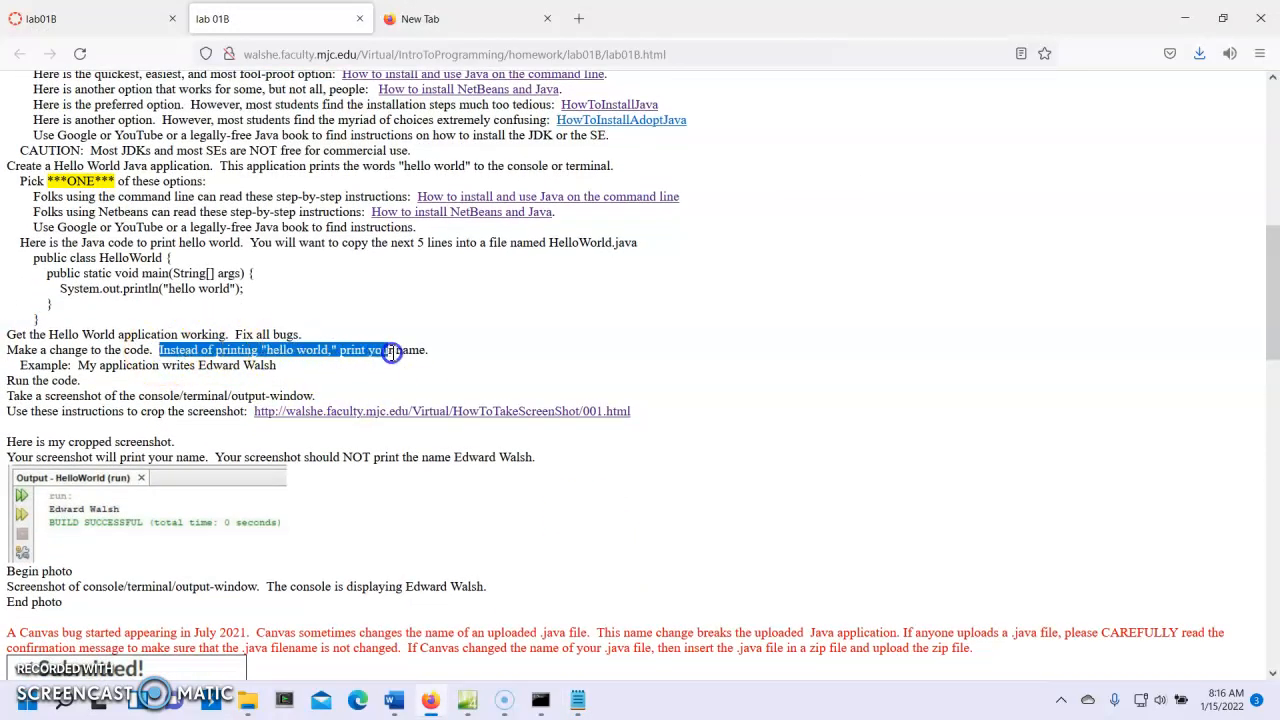
Insert a blank line at the top of HelloWorld.java for the new comment
click(578, 700)
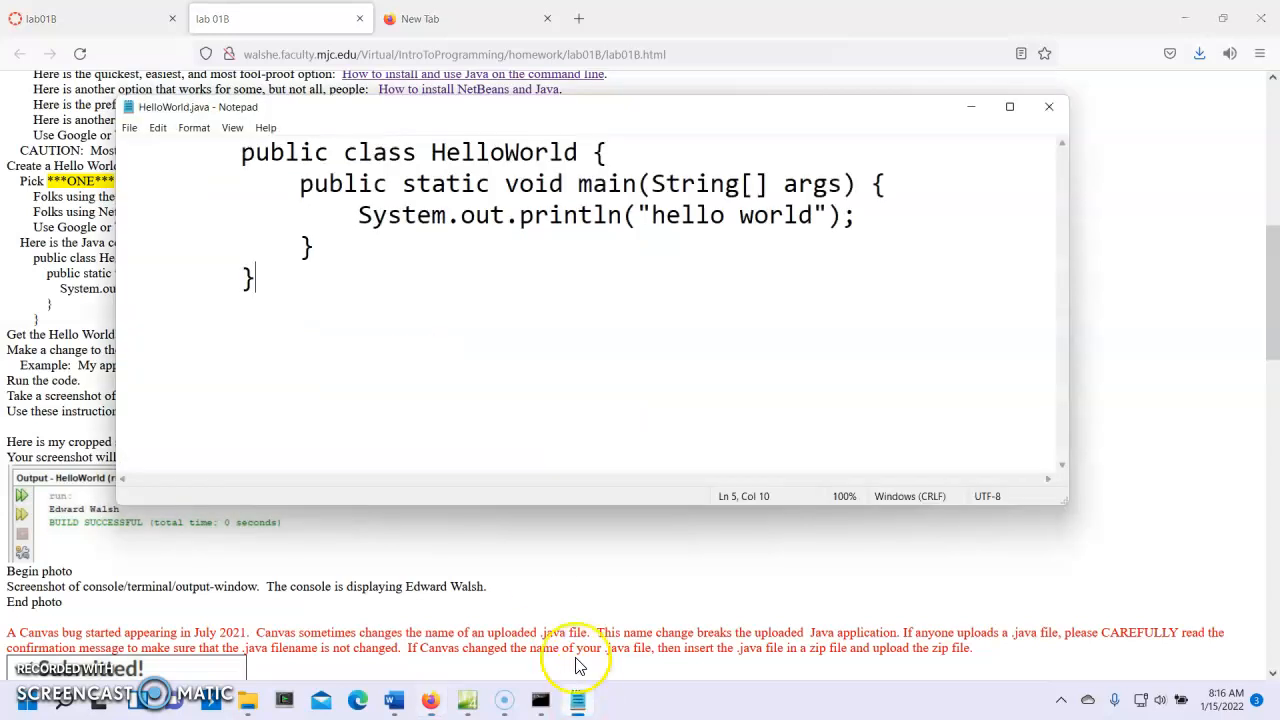
click(122, 148)
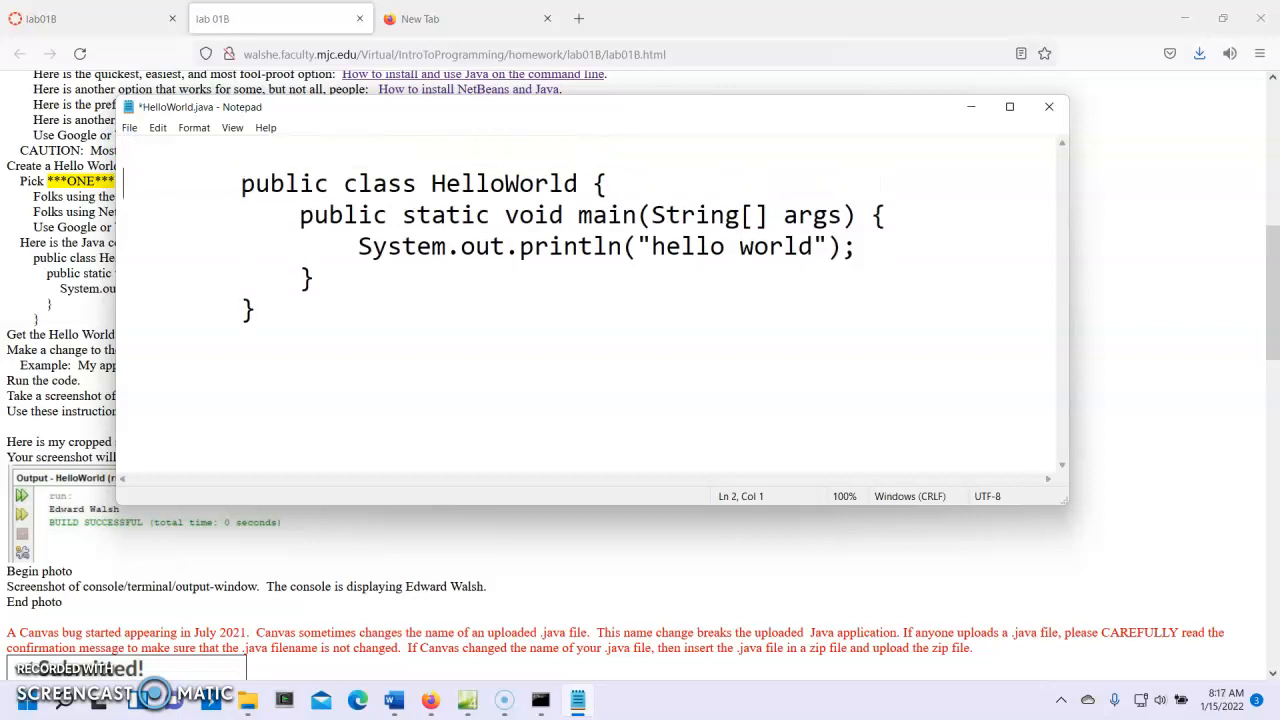
key(Return)
key(Up)
text(//)
text(YOU)
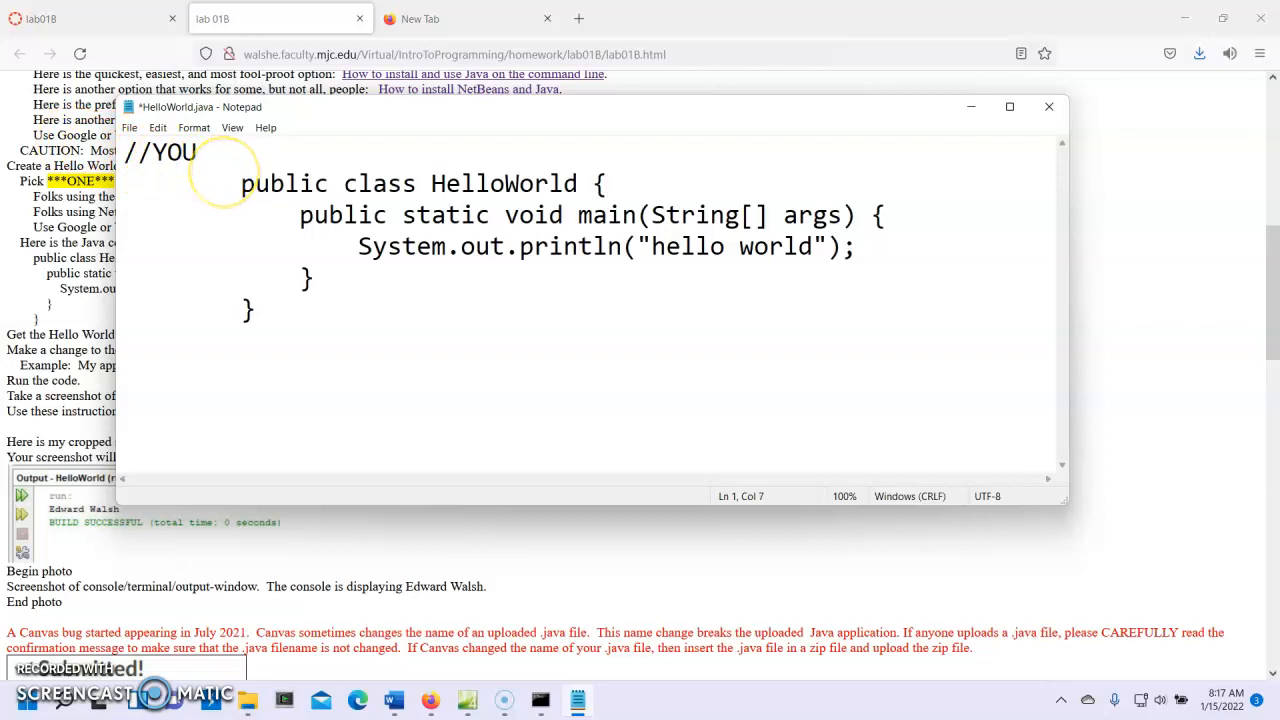
text( fix this code so that it prints your name)
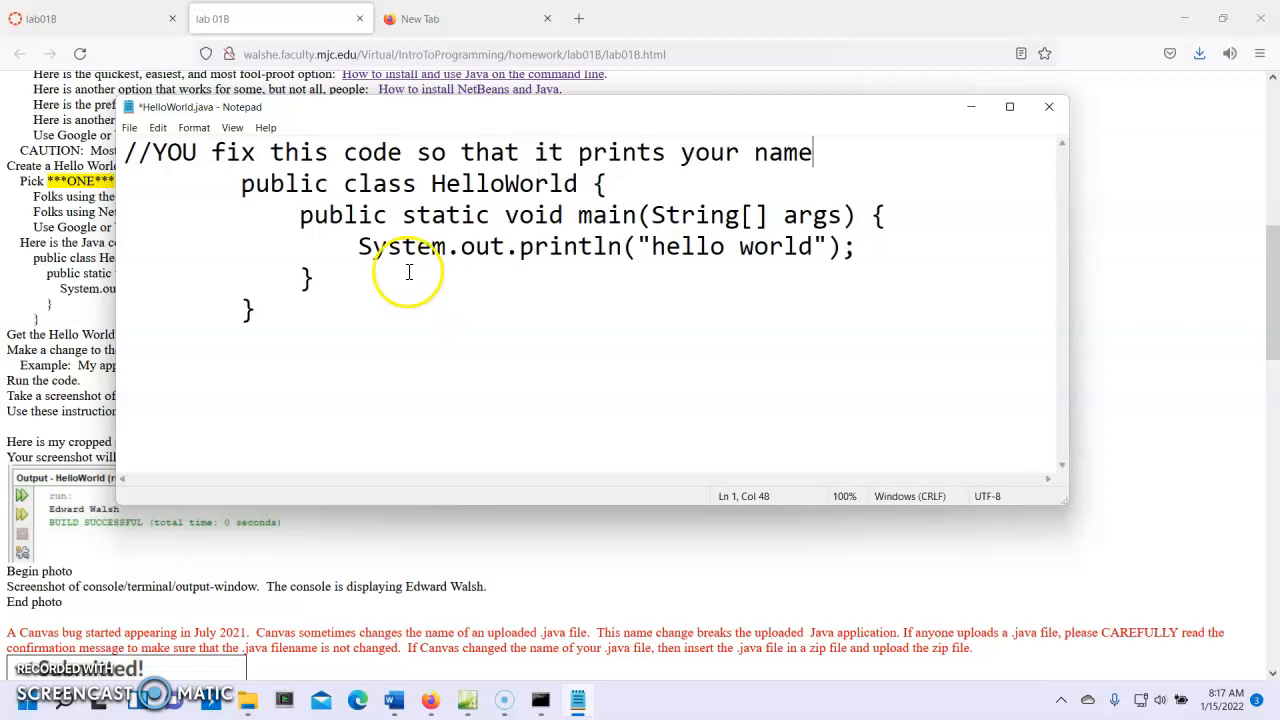
Save HelloWorld.java with the '//YOU fix this code so that it prints your name' comment
click(133, 133)
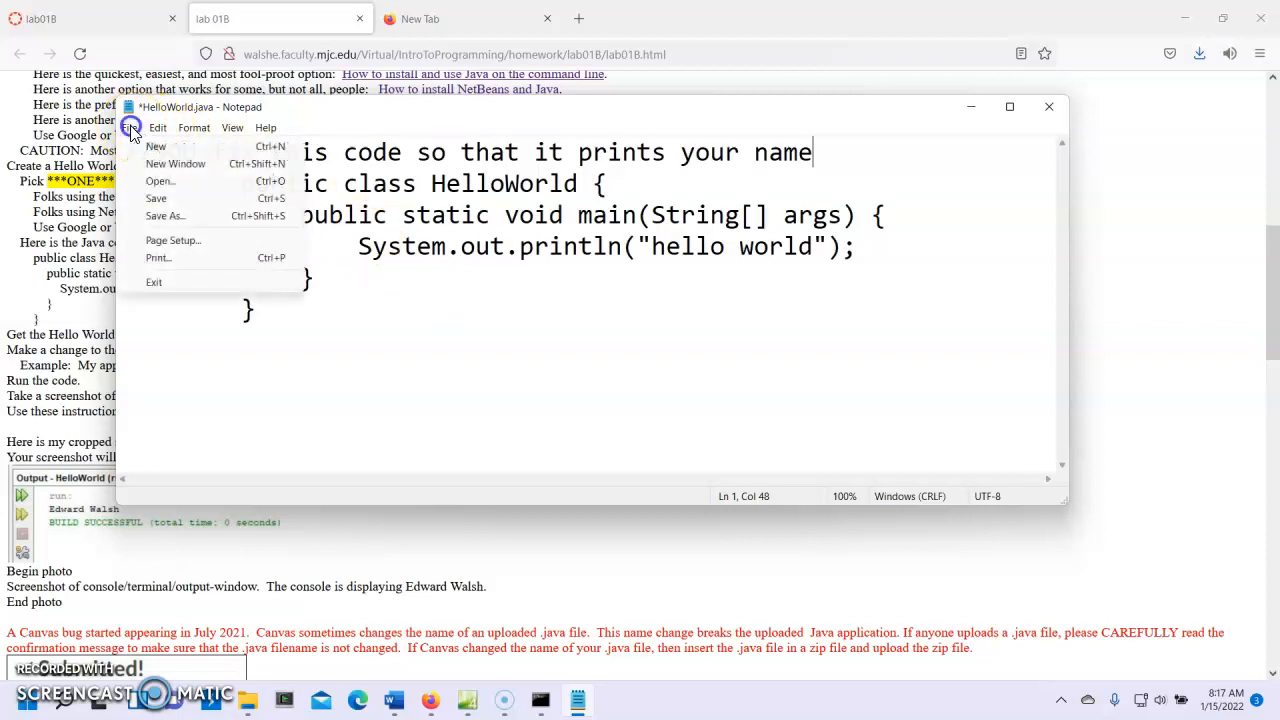
click(155, 198)
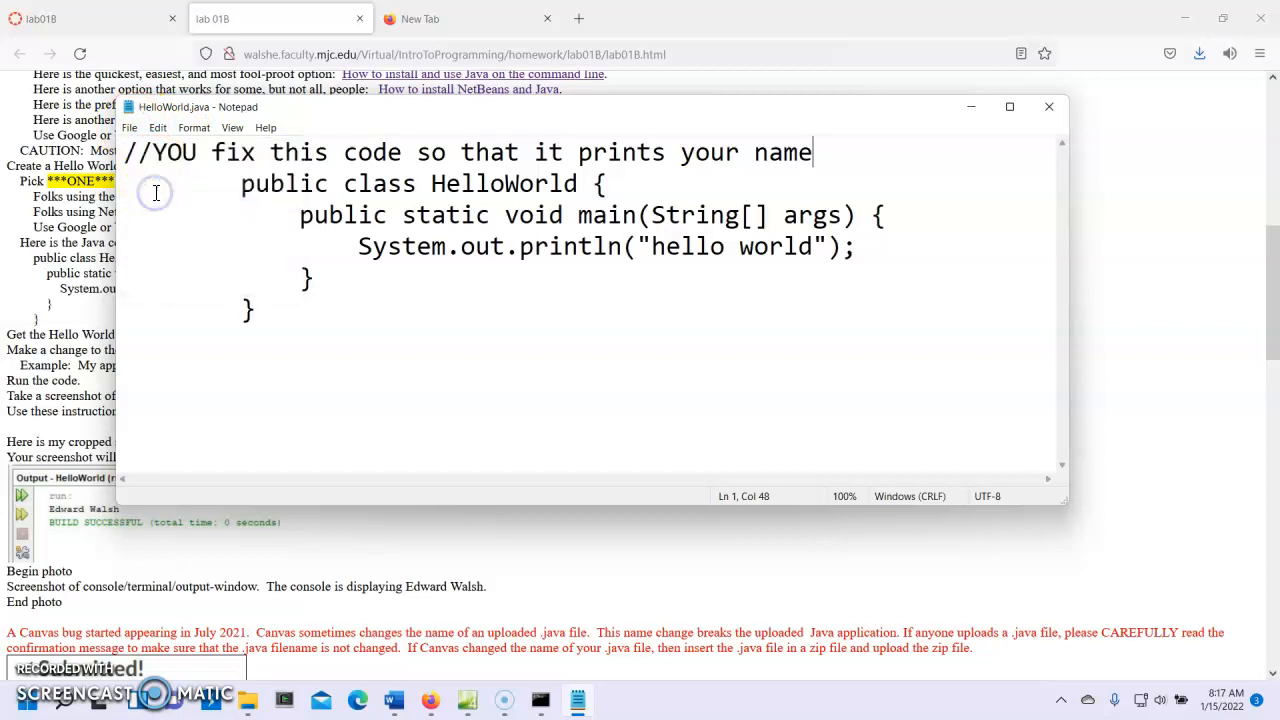
click(480, 603)
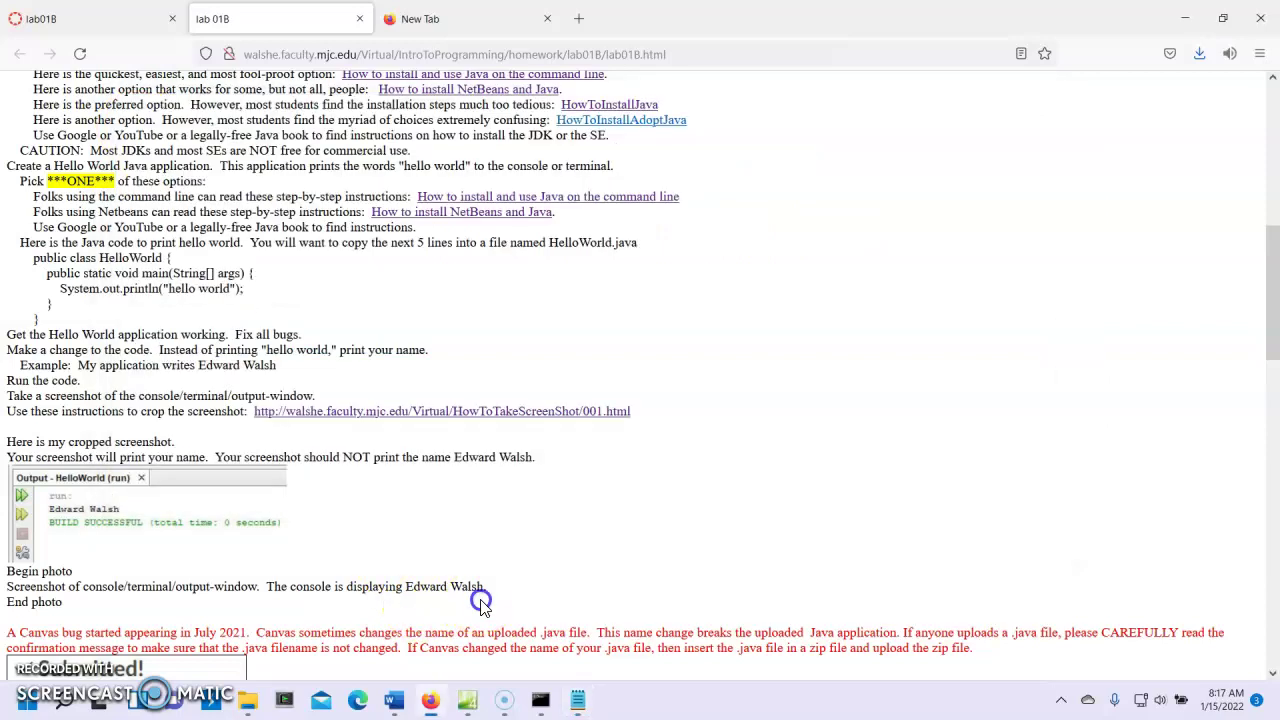
Recompile HelloWorld.java with javac and rerun java HelloWorld, printing hello world
click(540, 699)
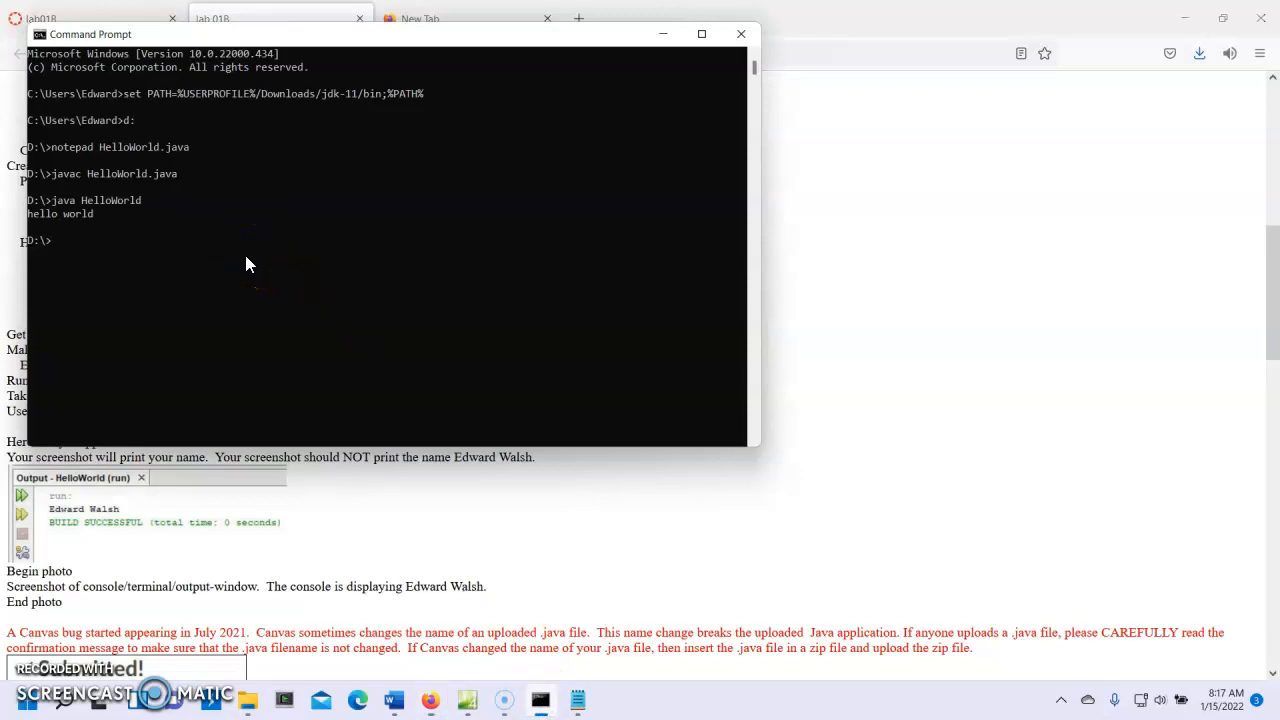
text(java)
text(c Hellow)
key(BackSpace)
text(W)
key(Tab)
key(BackSpace)
key(BackSpace)
key(BackSpace)
key(BackSpace)
key(BackSpace)
text(java)
key(Return)
key(Up)
key(Up)
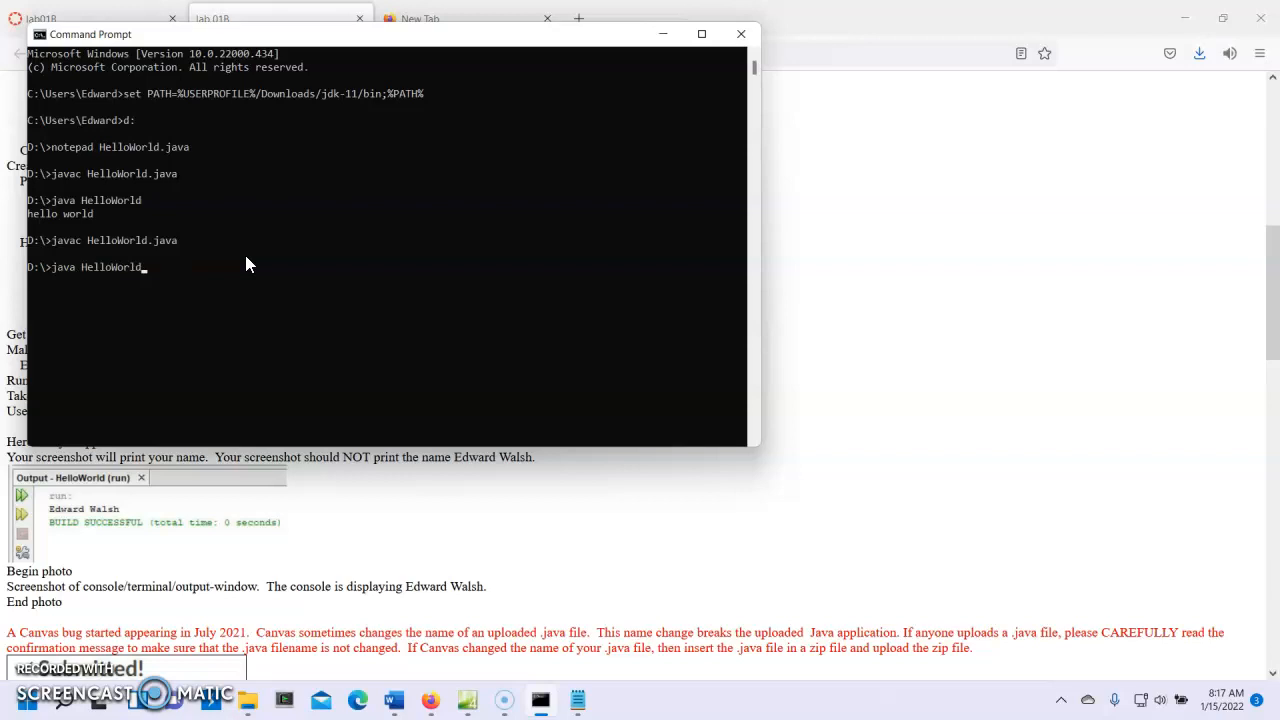
key(Return)
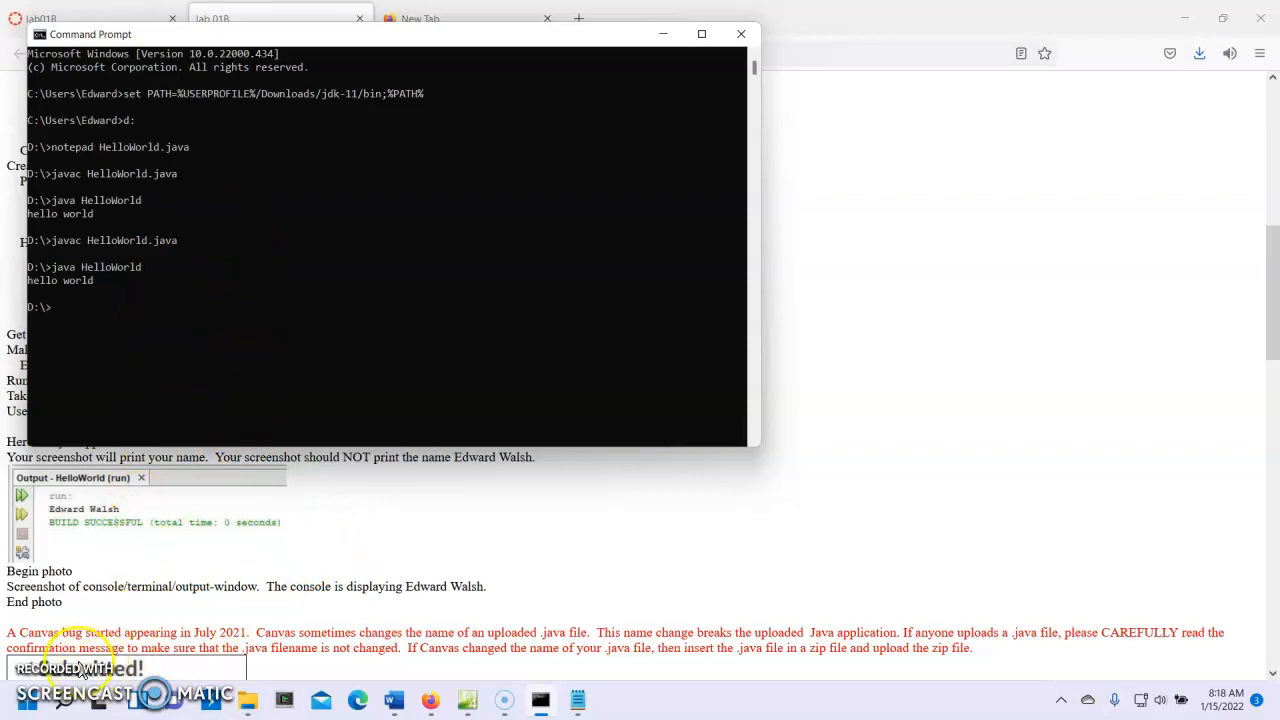
Launch Paint and paste the captured screen onto a widened canvas
click(66, 703)
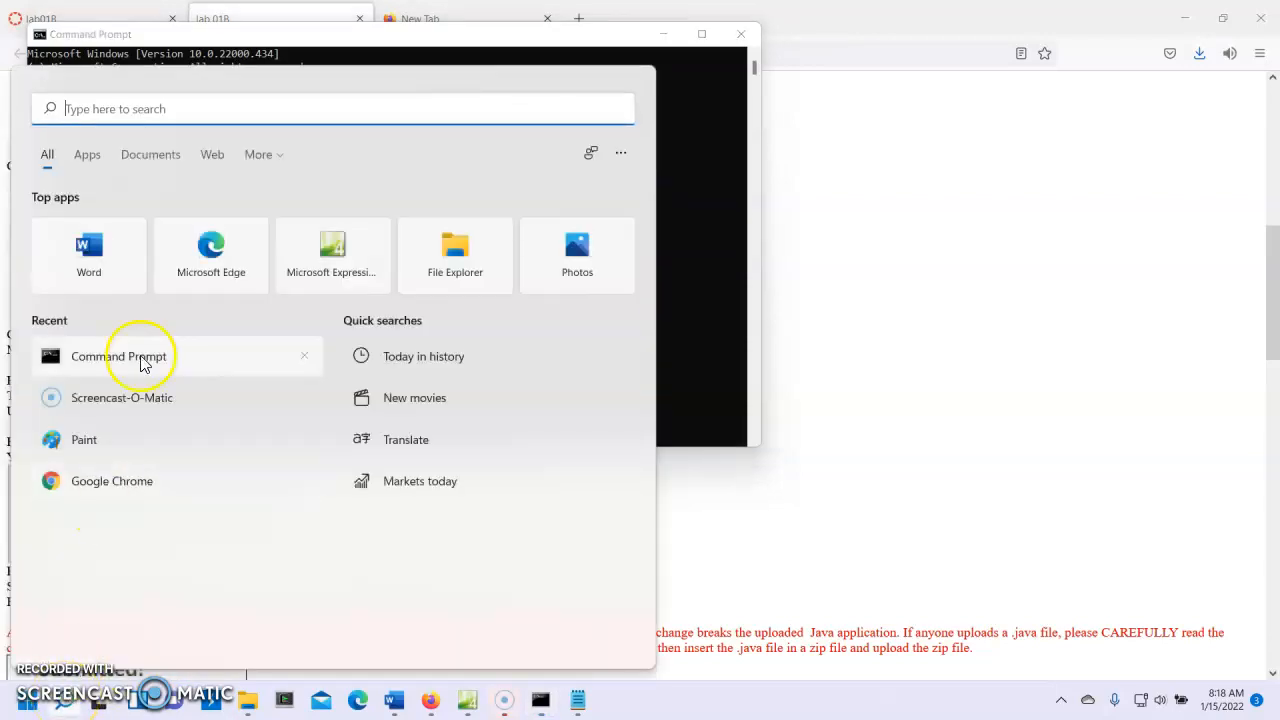
click(90, 444)
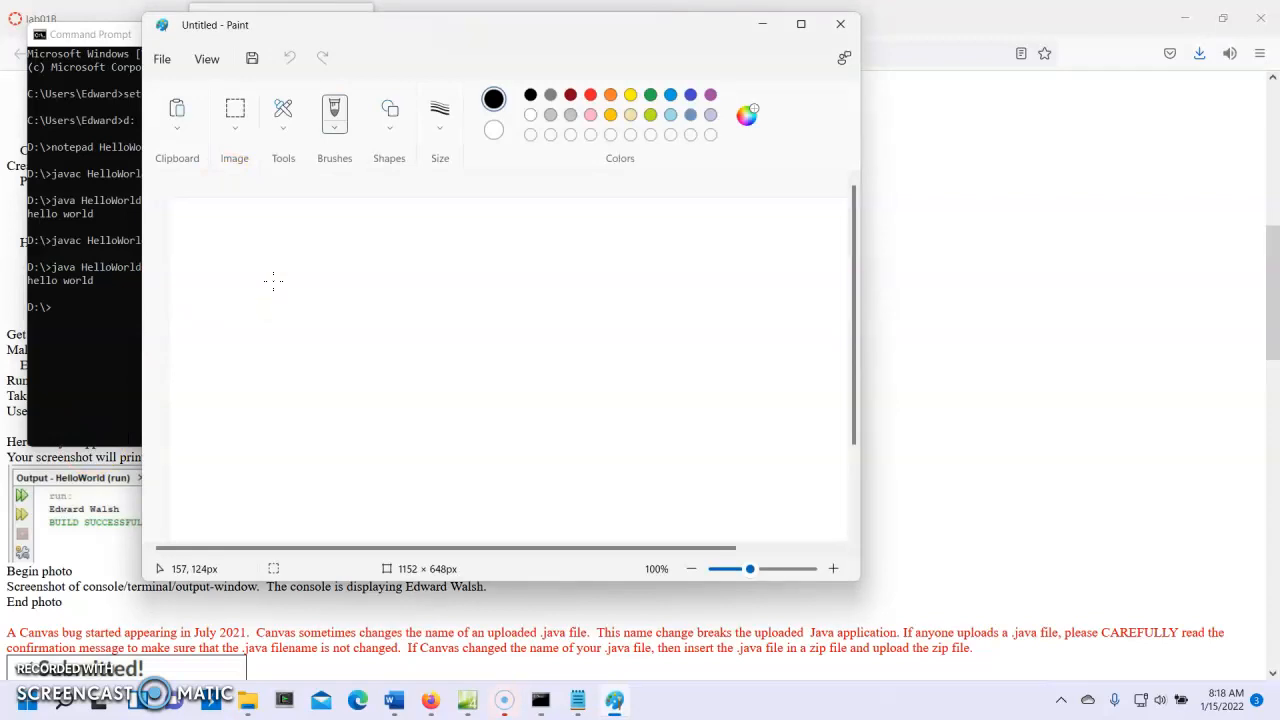
key(ctrl+v)
click(302, 309)
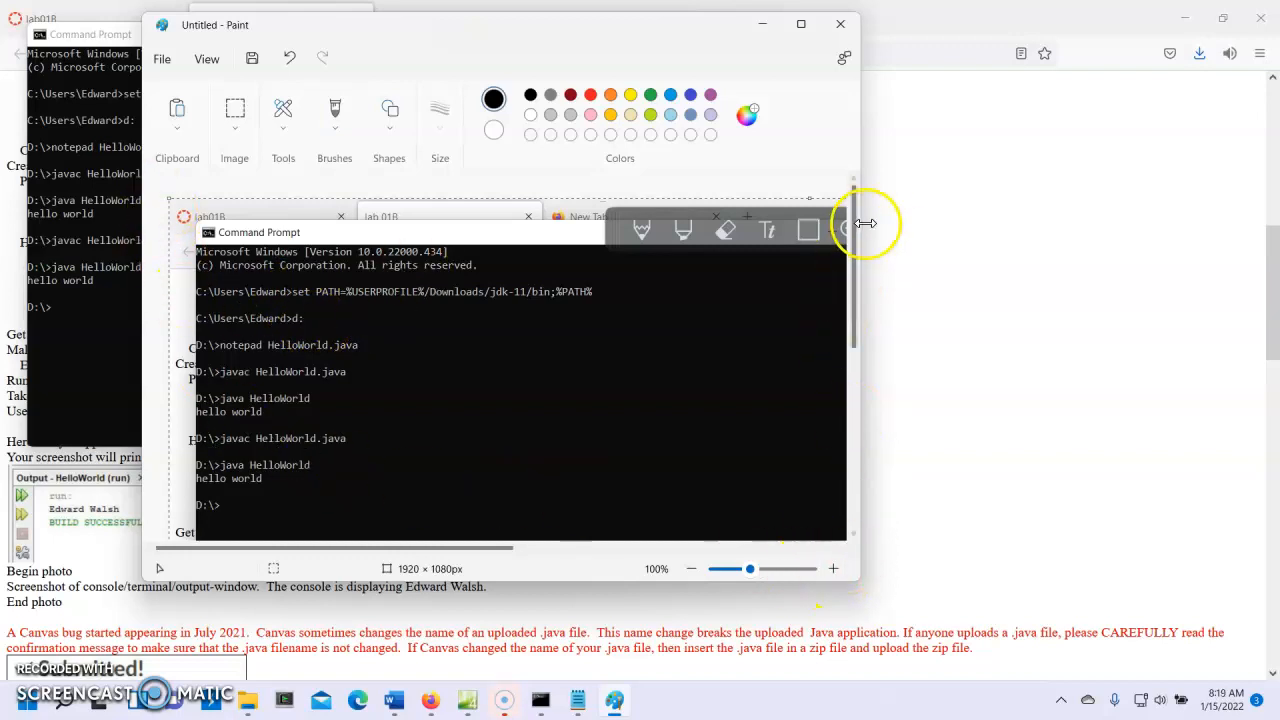
drag(870, 160, 1201, 112)
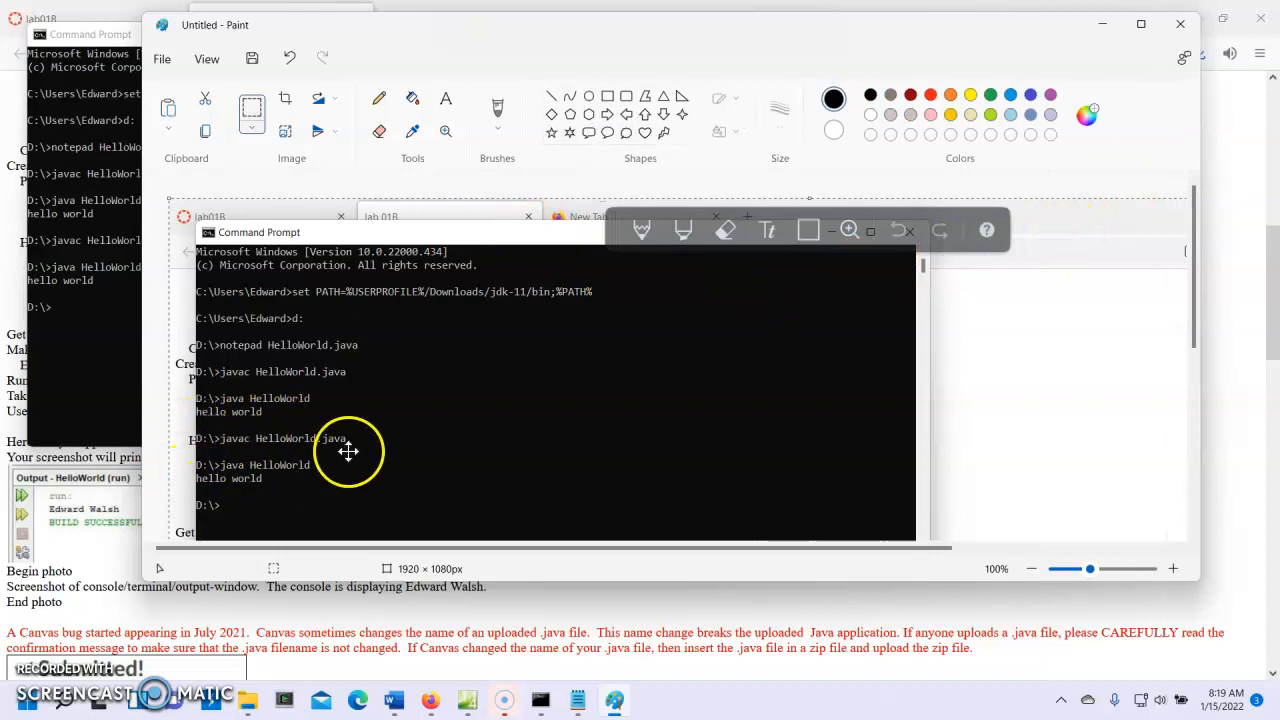
Crop the image to the selected recompile-and-run console output lines
click(256, 112)
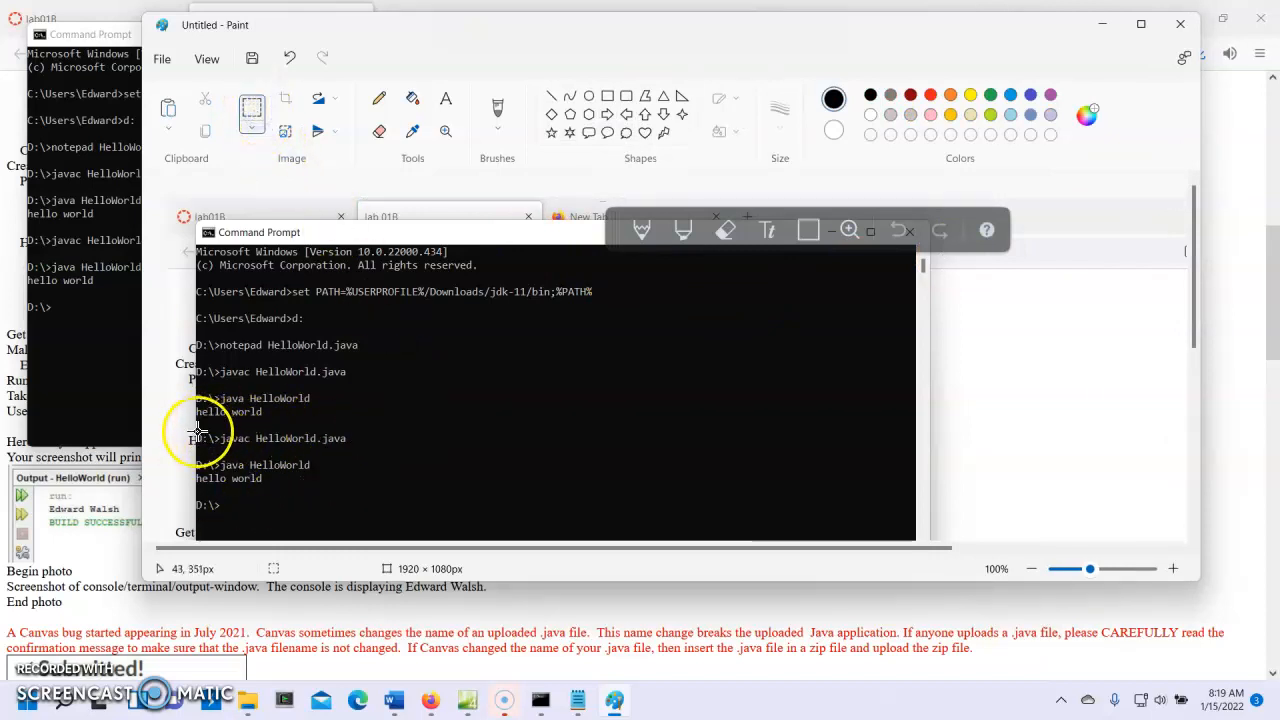
drag(193, 432, 336, 484)
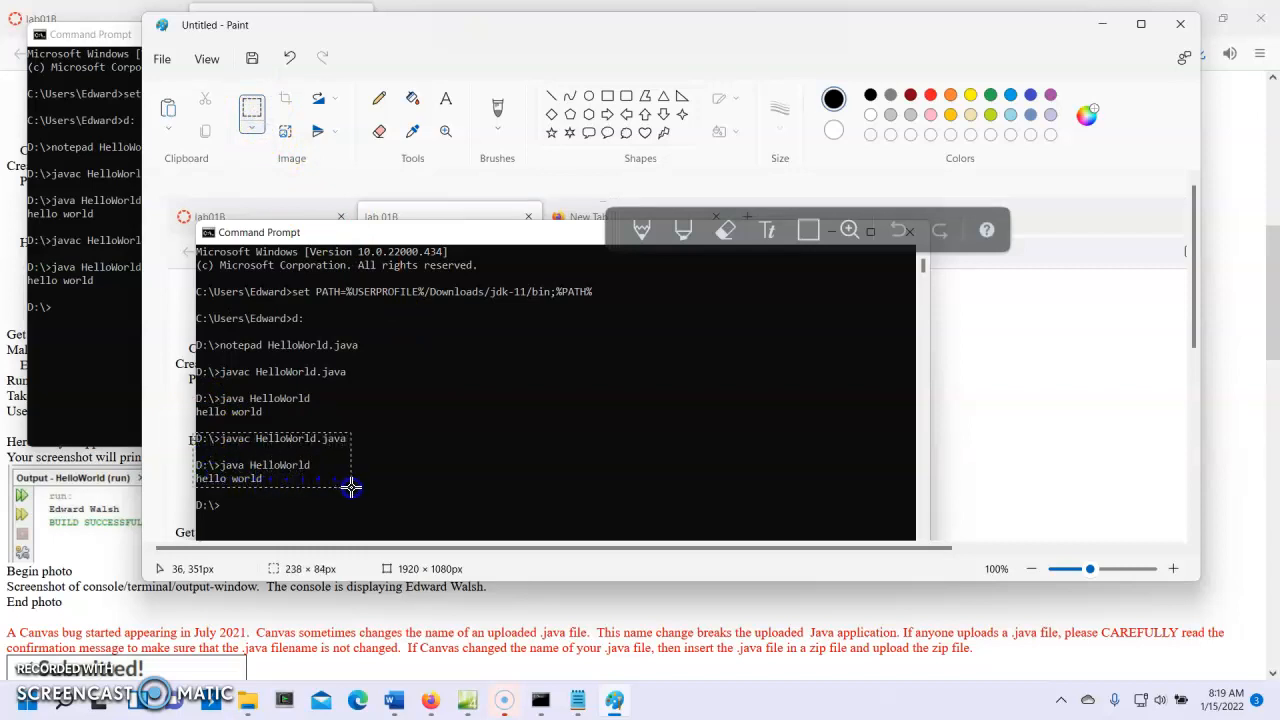
drag(336, 484, 351, 487)
click(297, 455)
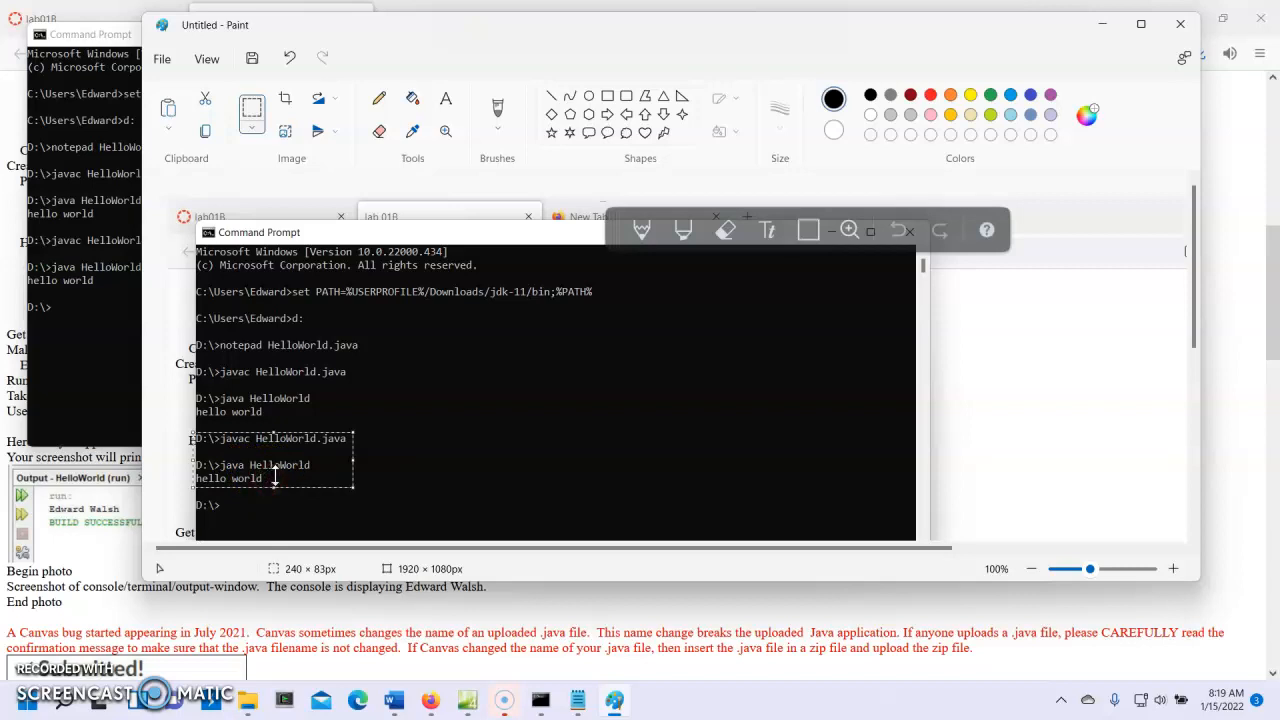
right_click(296, 470)
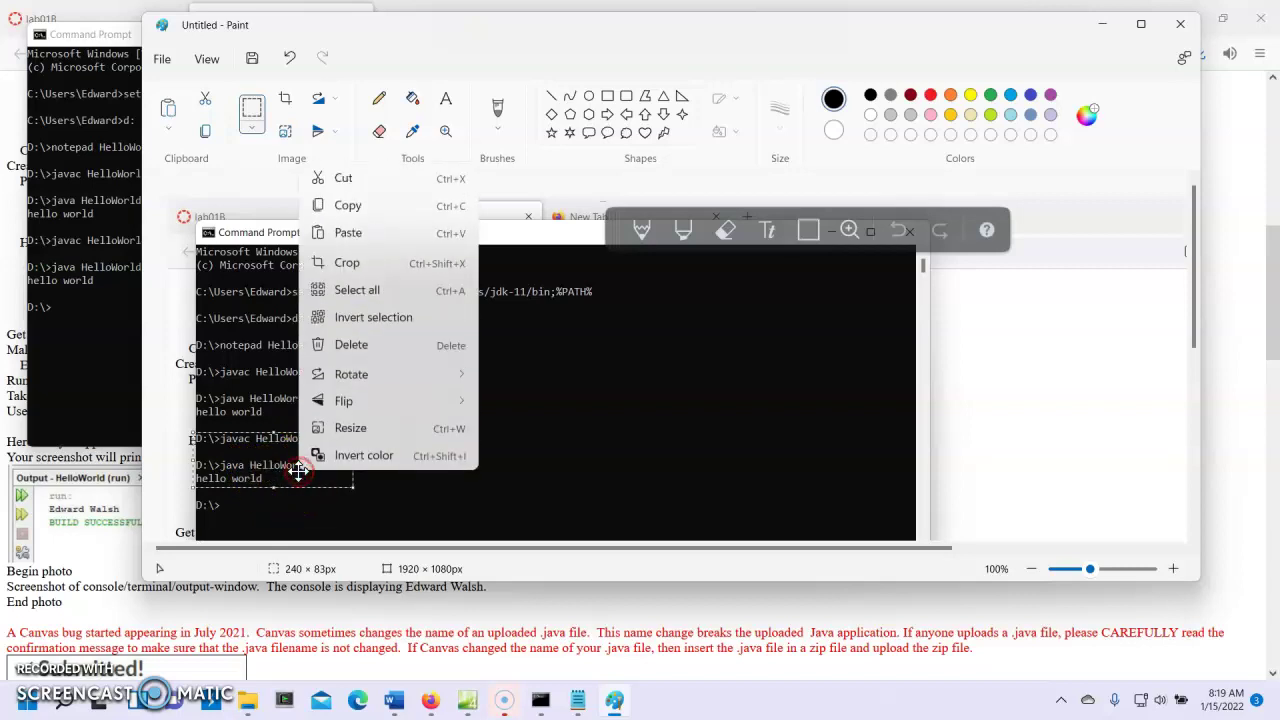
click(348, 263)
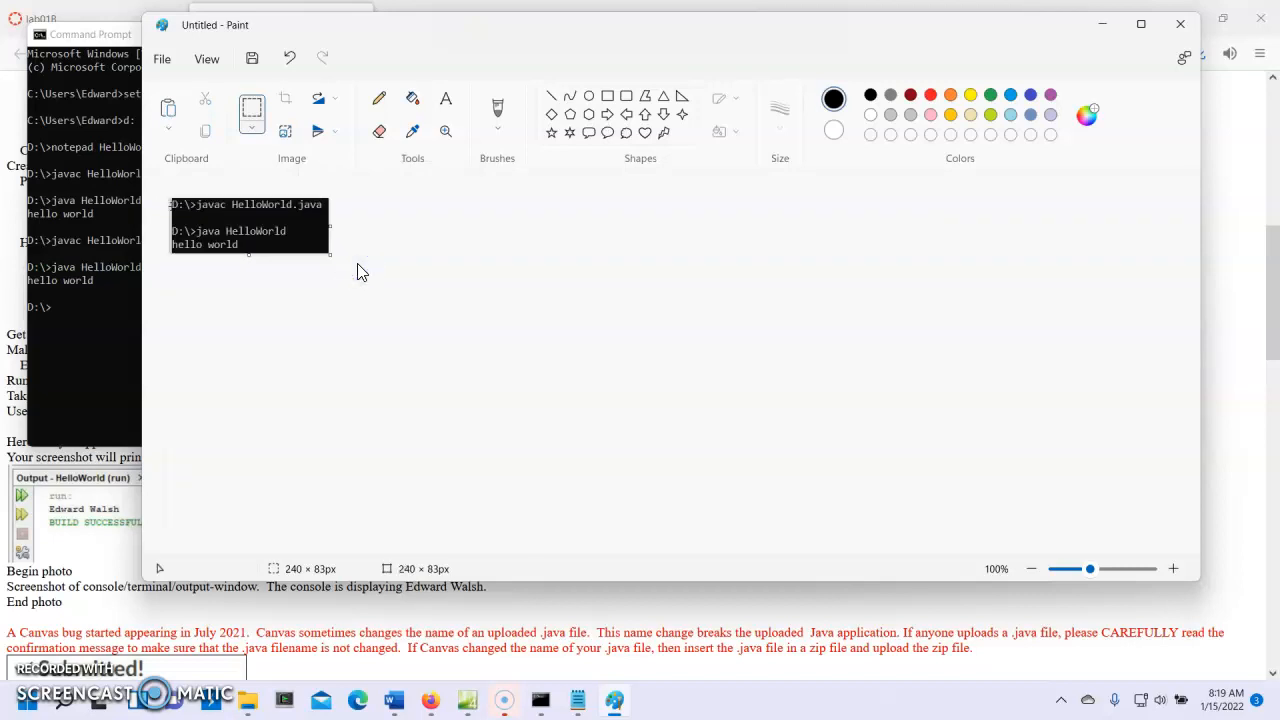
Save the cropped image as screenshot.png (PNG) on the USB drive and close Paint
click(162, 58)
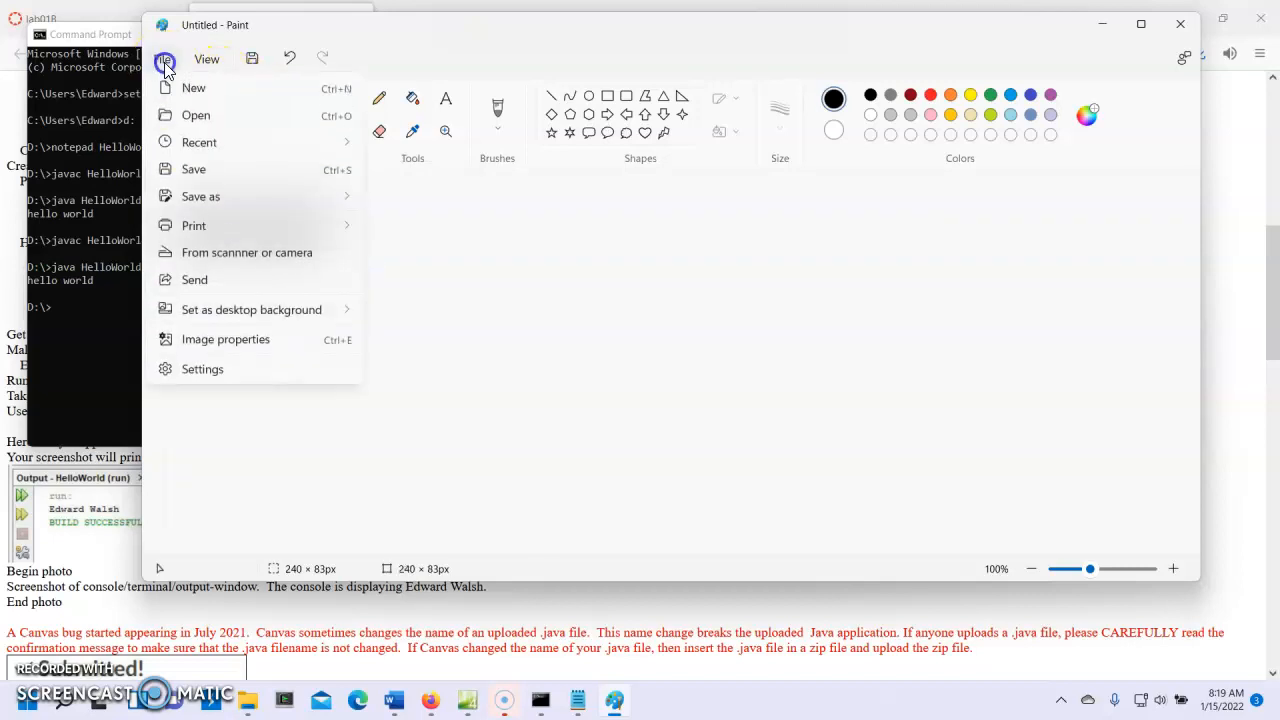
click(194, 196)
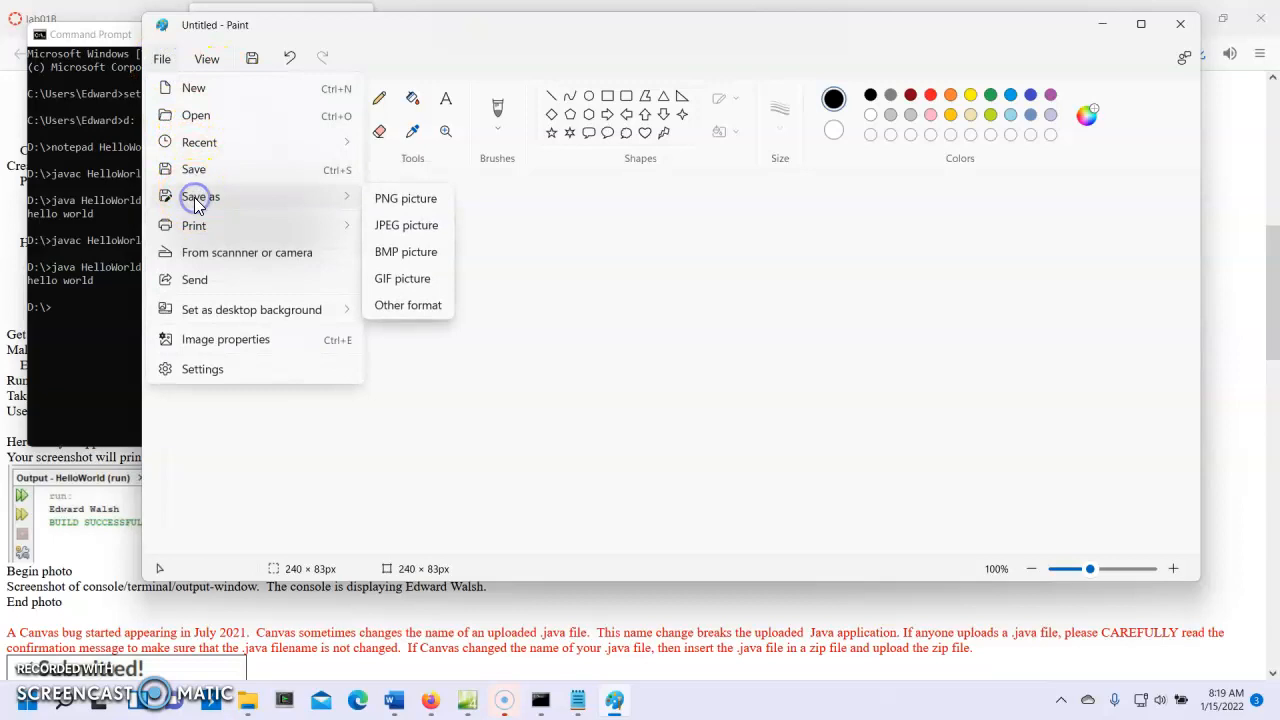
click(392, 203)
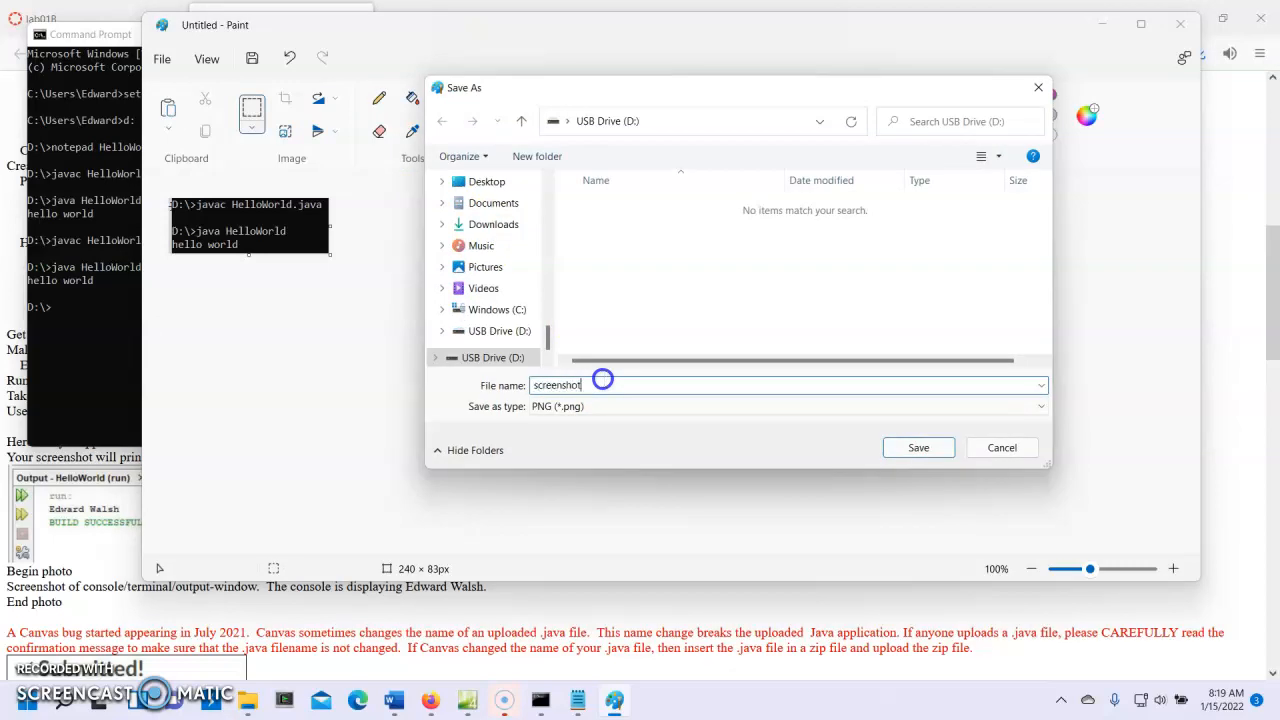
click(941, 459)
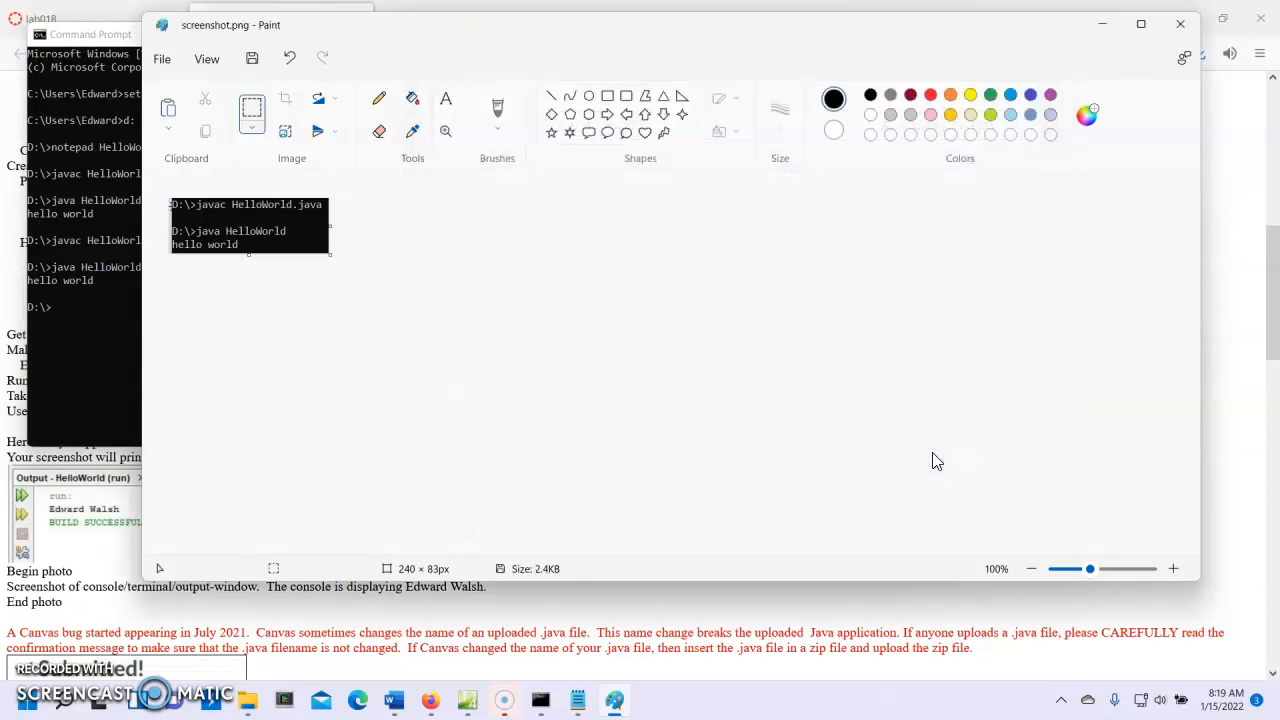
click(898, 476)
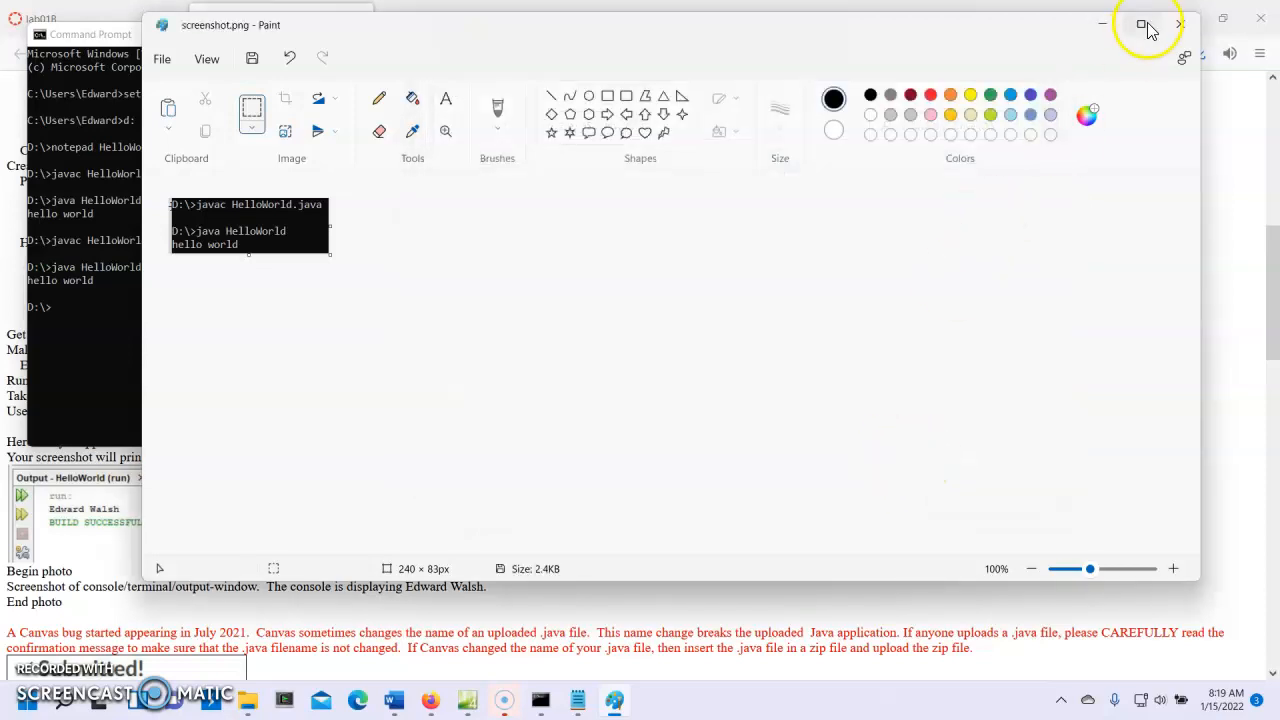
click(1180, 24)
click(638, 343)
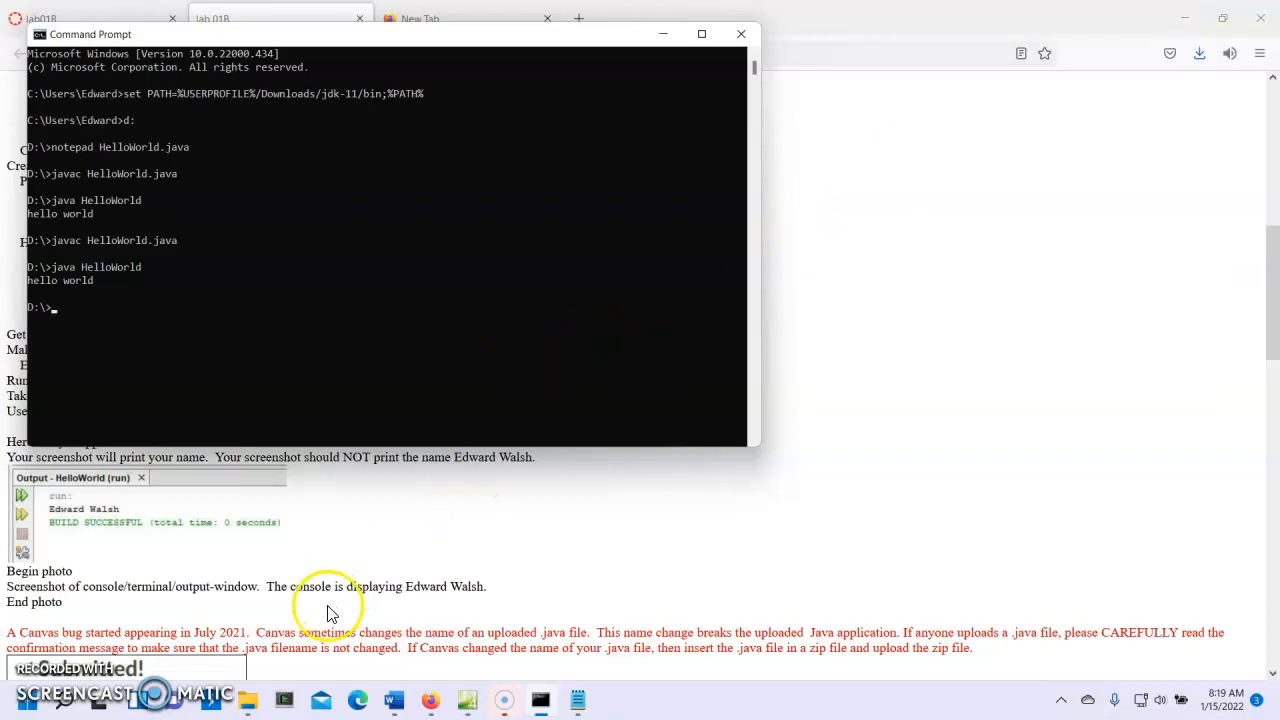
Compress all three files on USB Drive (D:) into a ZIP archive
click(252, 698)
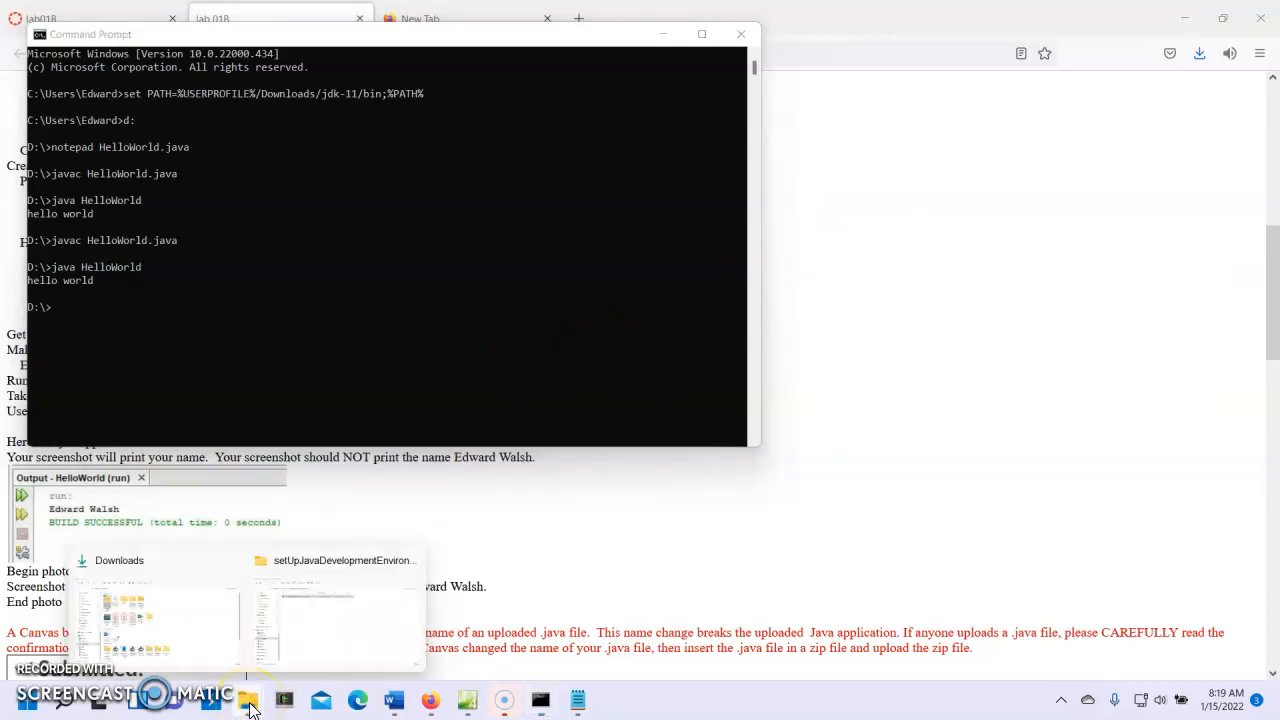
click(178, 645)
scroll(137, 600, down, 1)
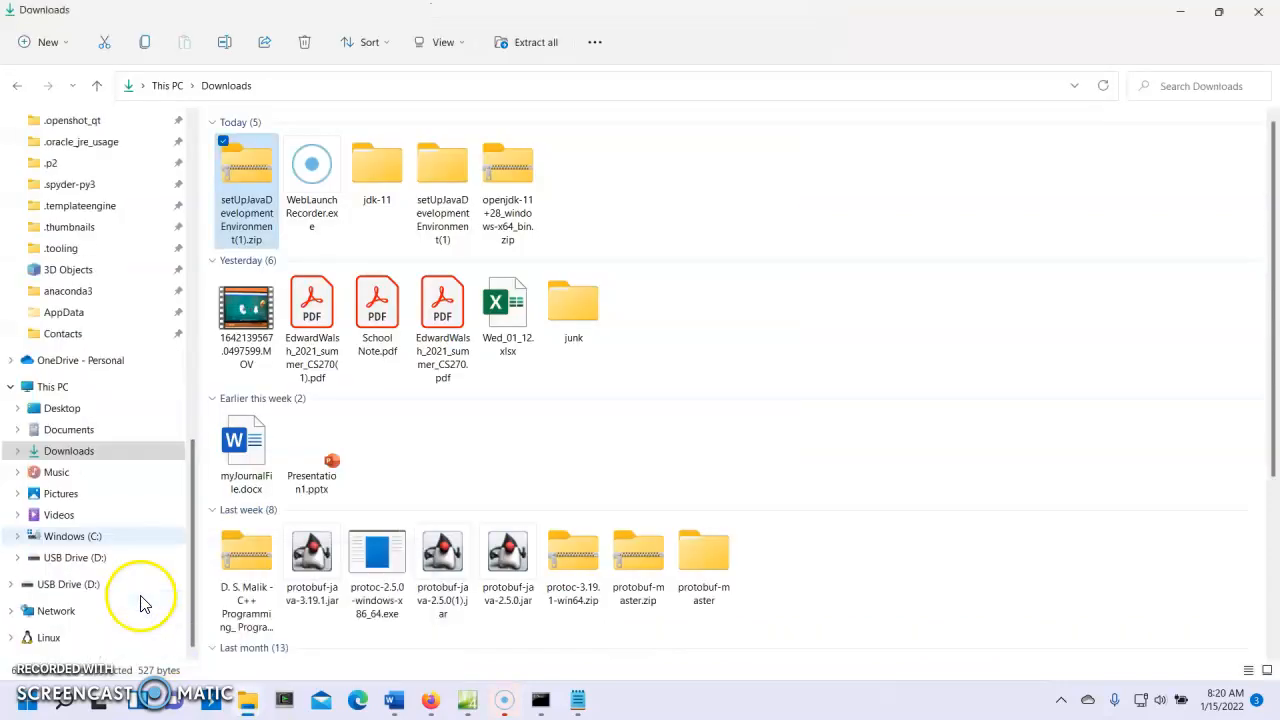
click(94, 560)
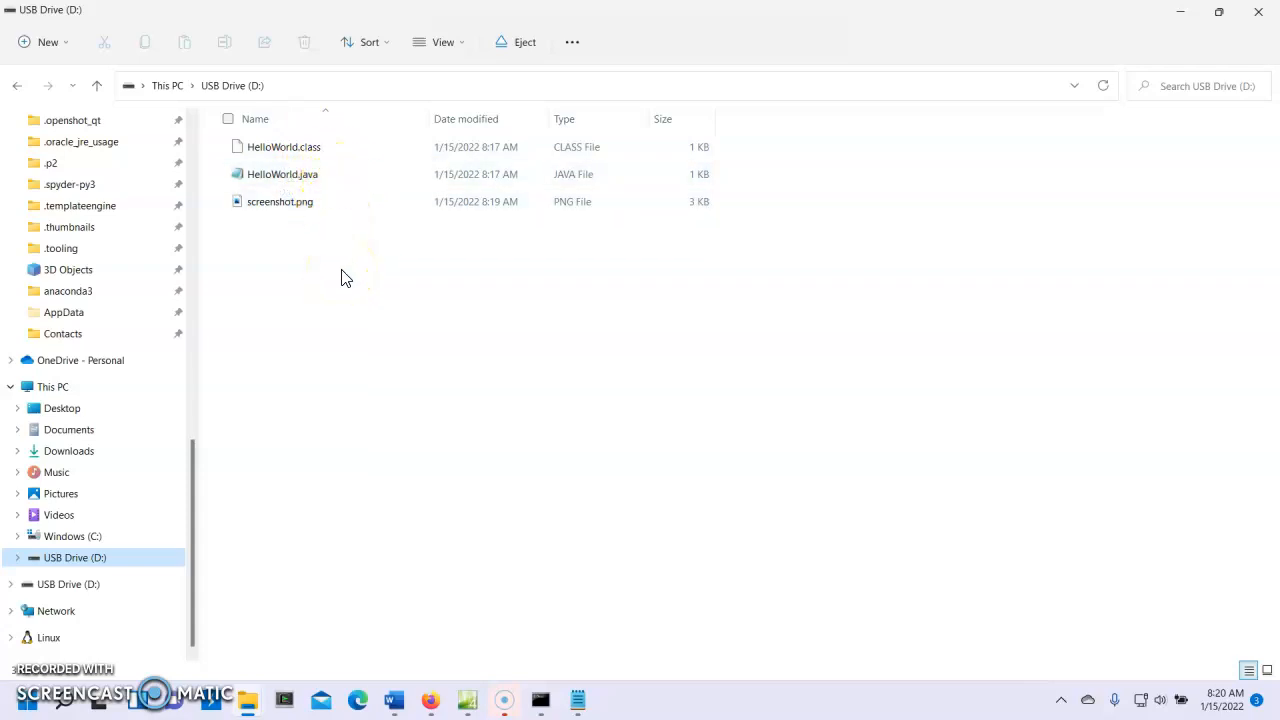
key(ctrl+a)
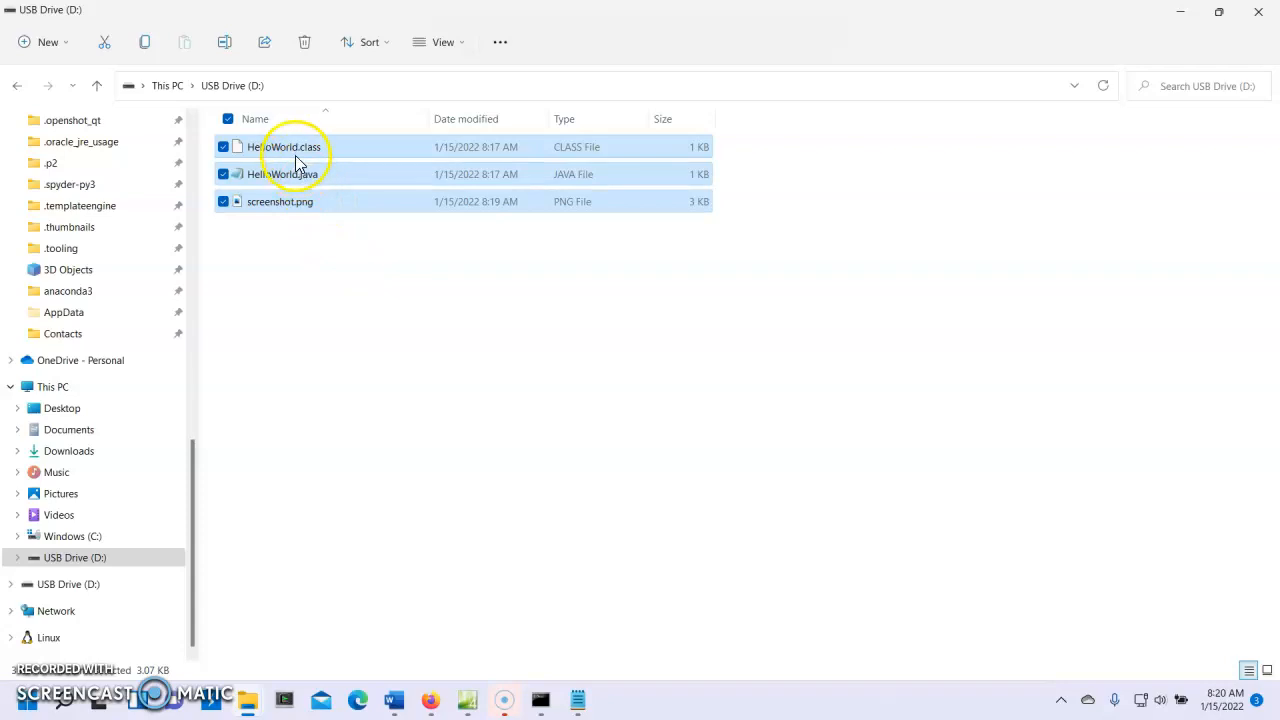
right_click(297, 160)
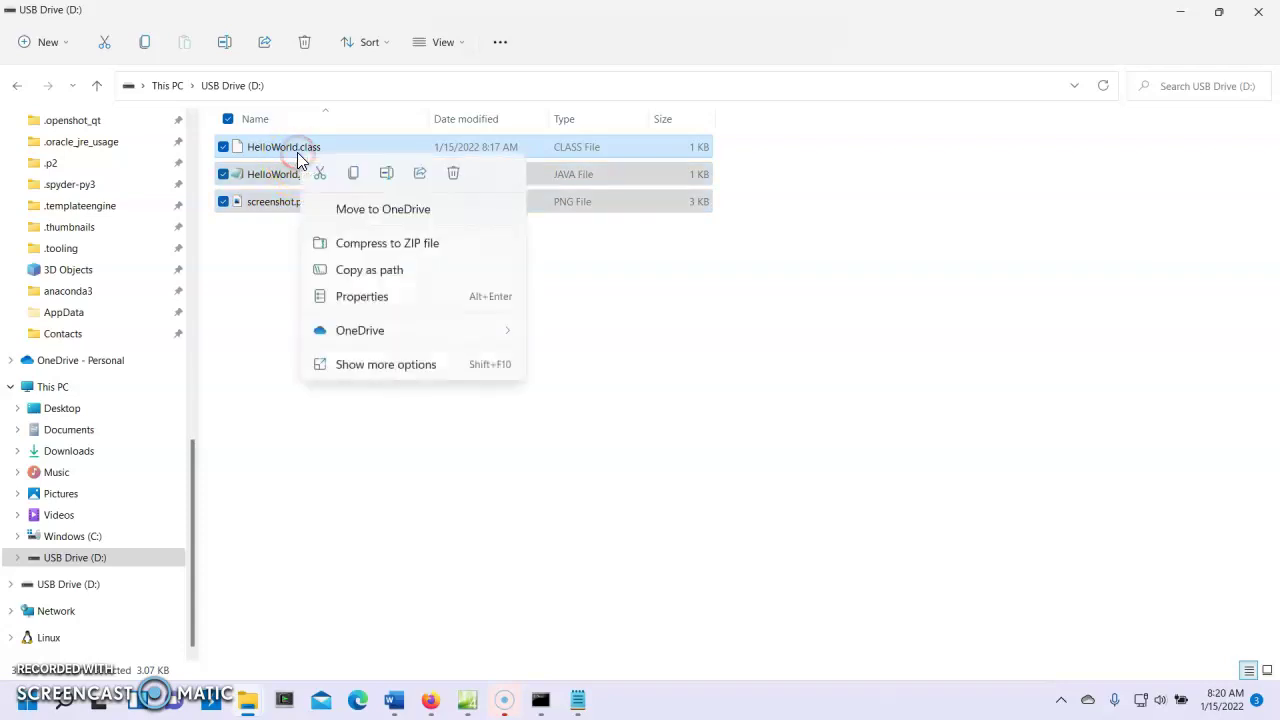
click(352, 245)
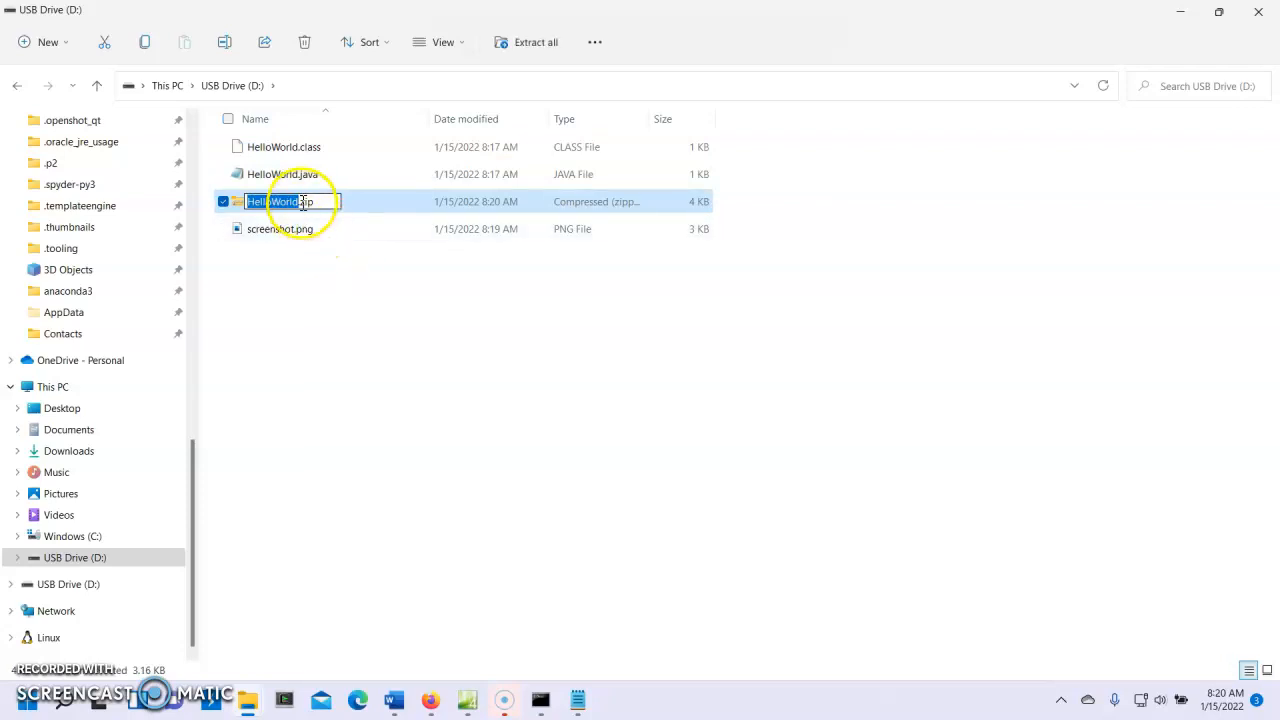
Rename the new archive to lab01B.zip
click(299, 203)
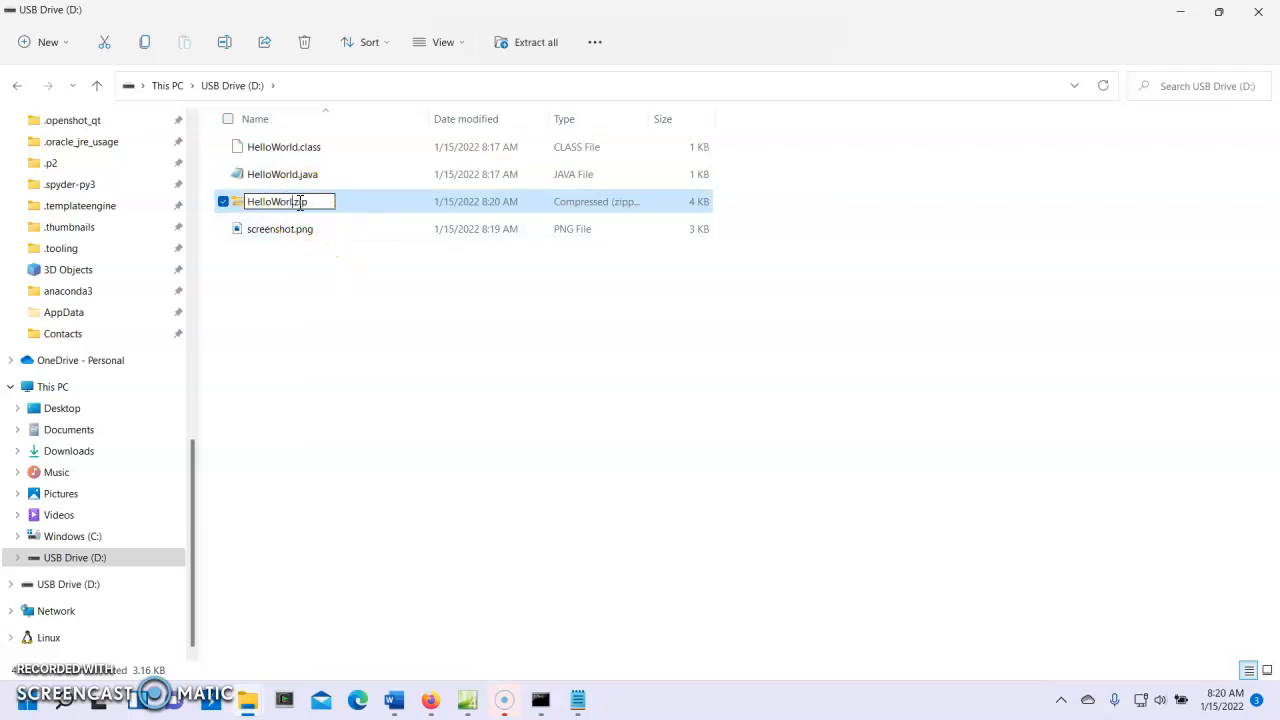
key(BackSpace)
key(BackSpace)
key(BackSpace)
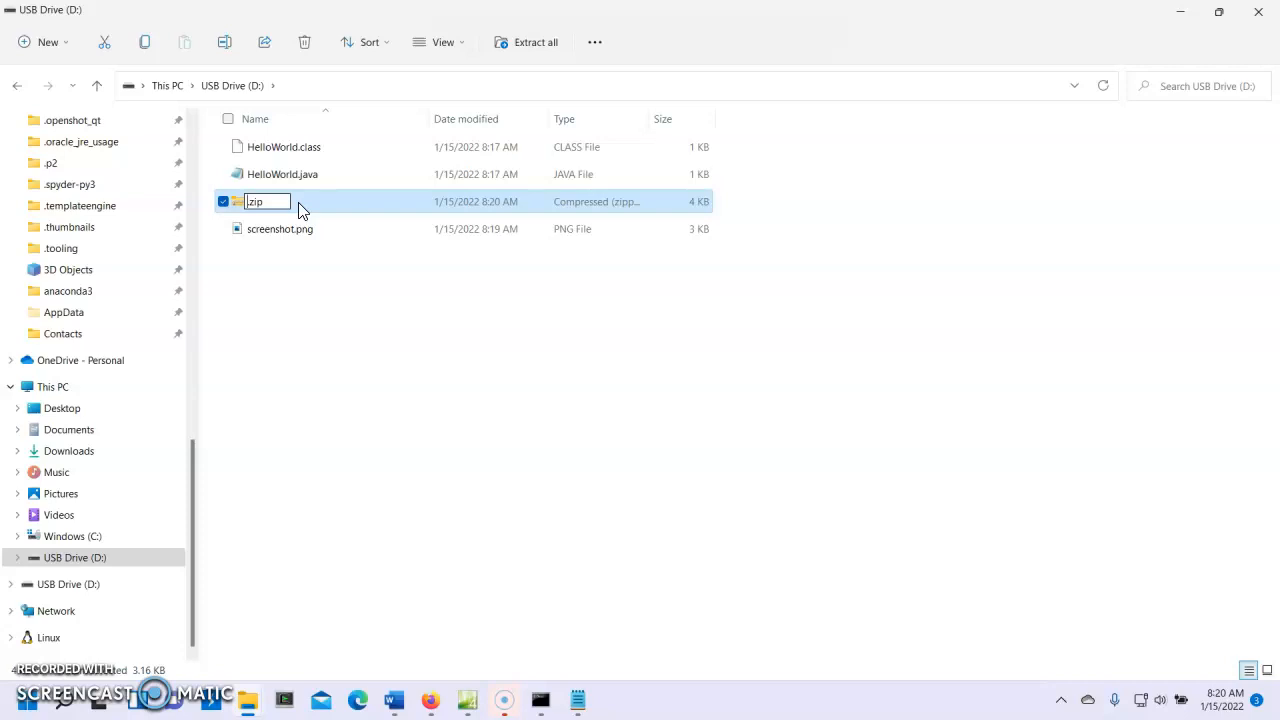
text(lab01B)
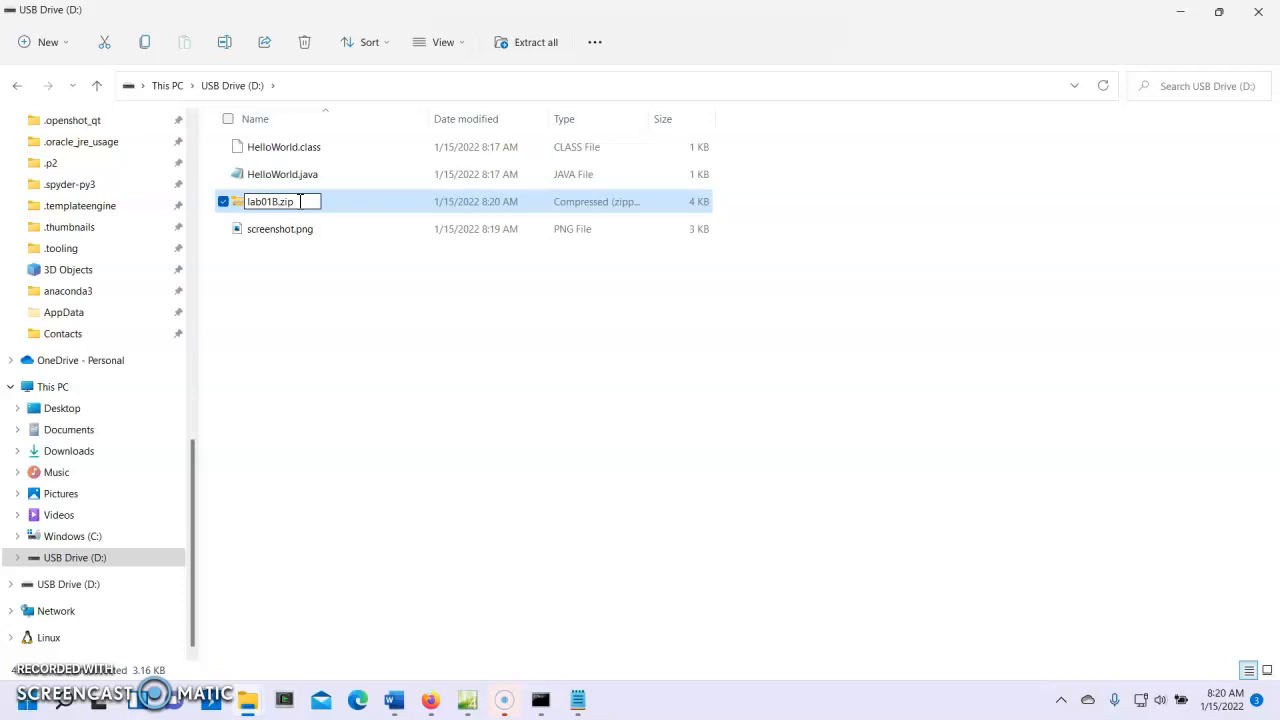
key(Return)
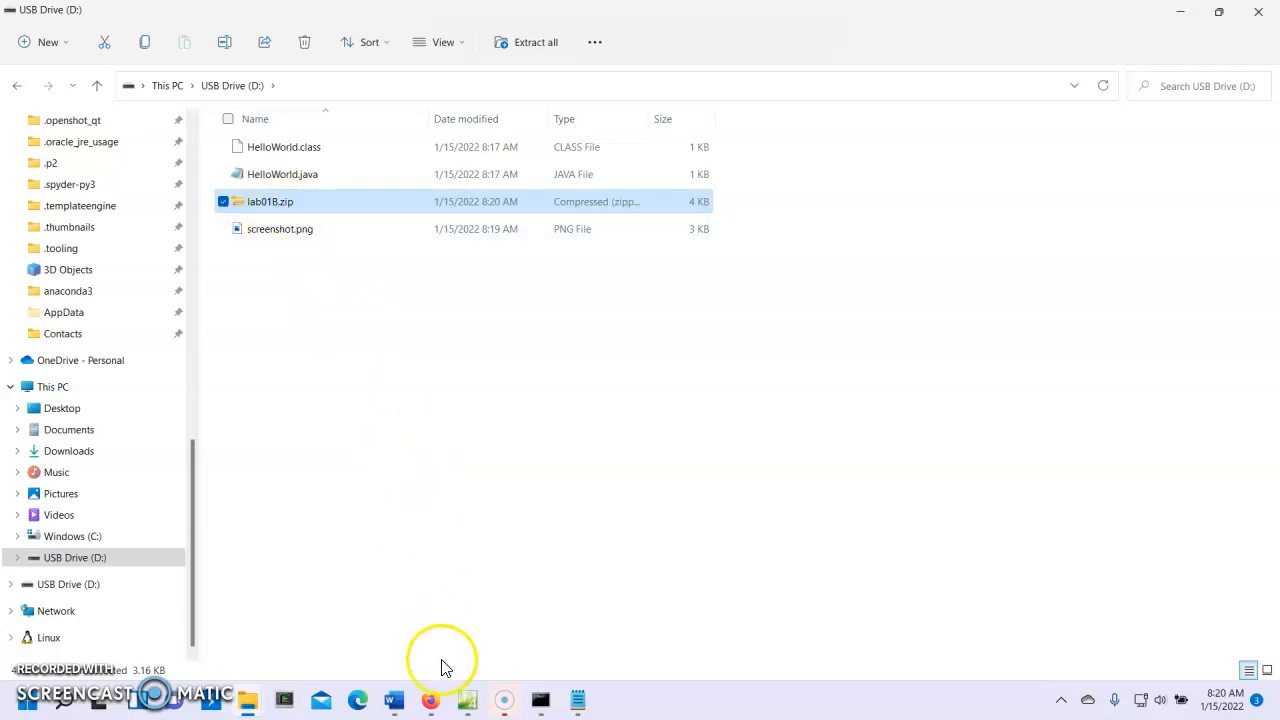
Start a new file-upload attempt on the Canvas lab01B assignment page
click(431, 700)
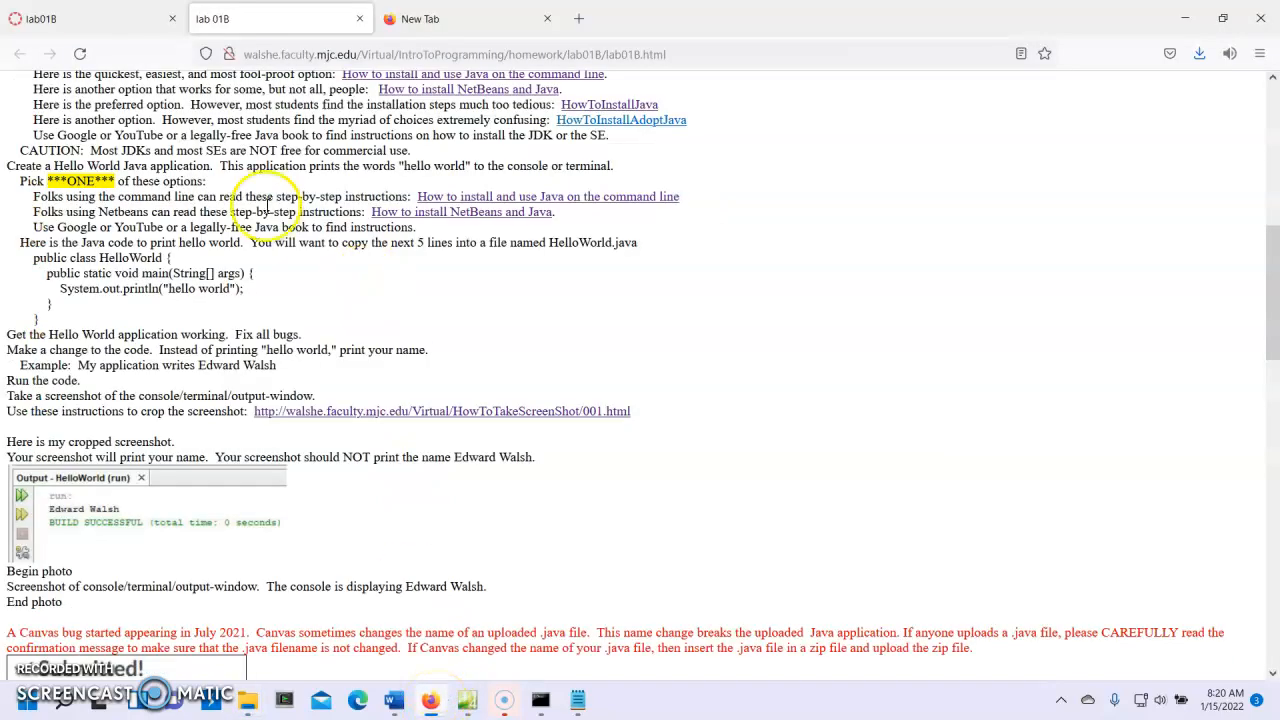
click(66, 20)
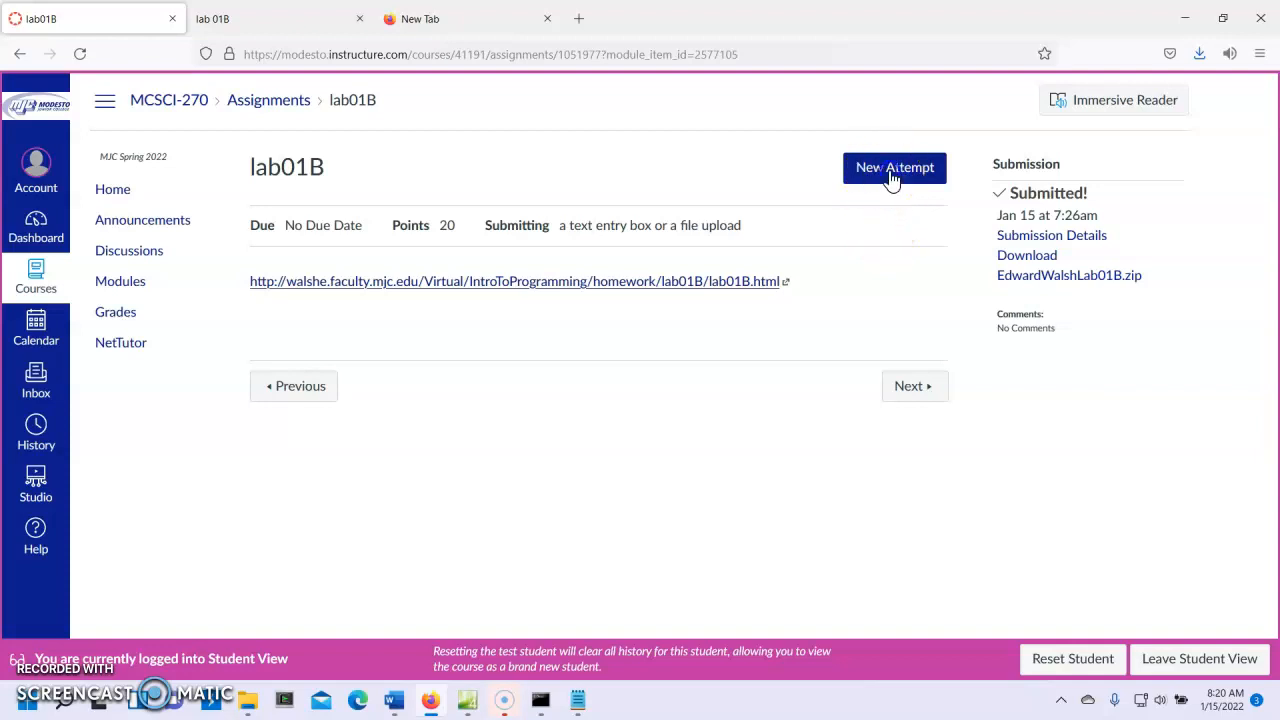
click(890, 175)
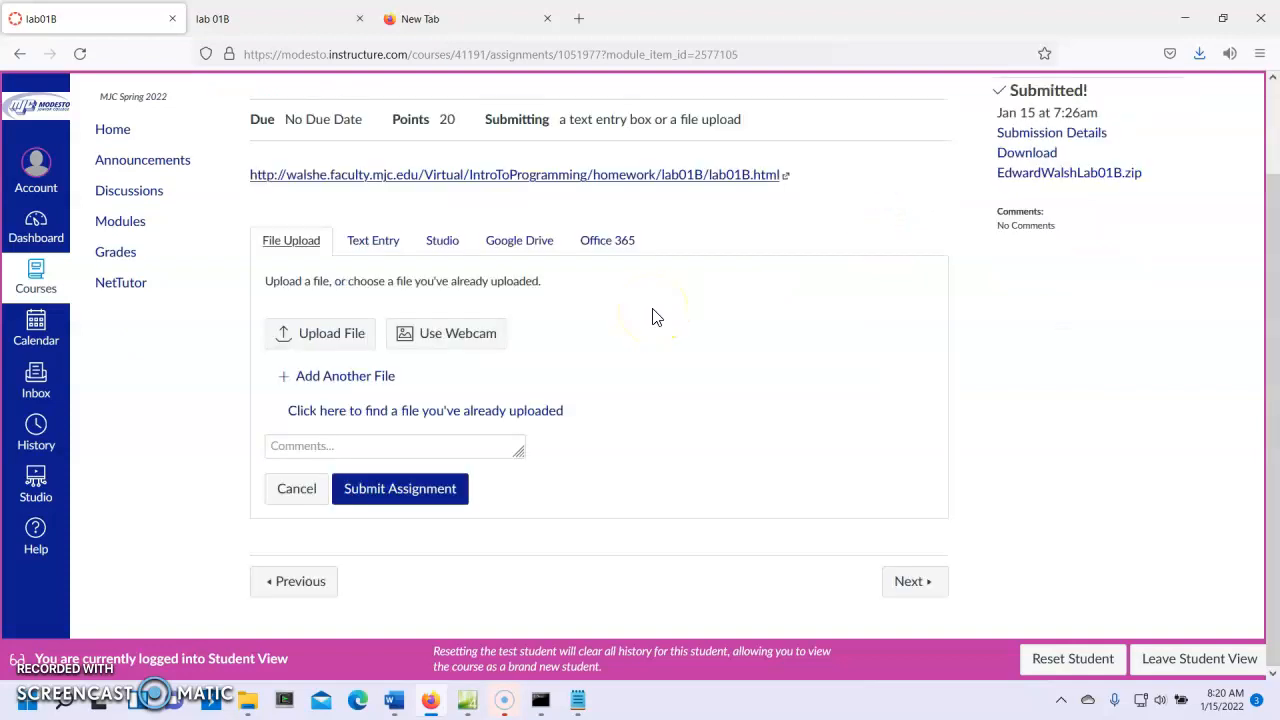
click(331, 341)
click(293, 333)
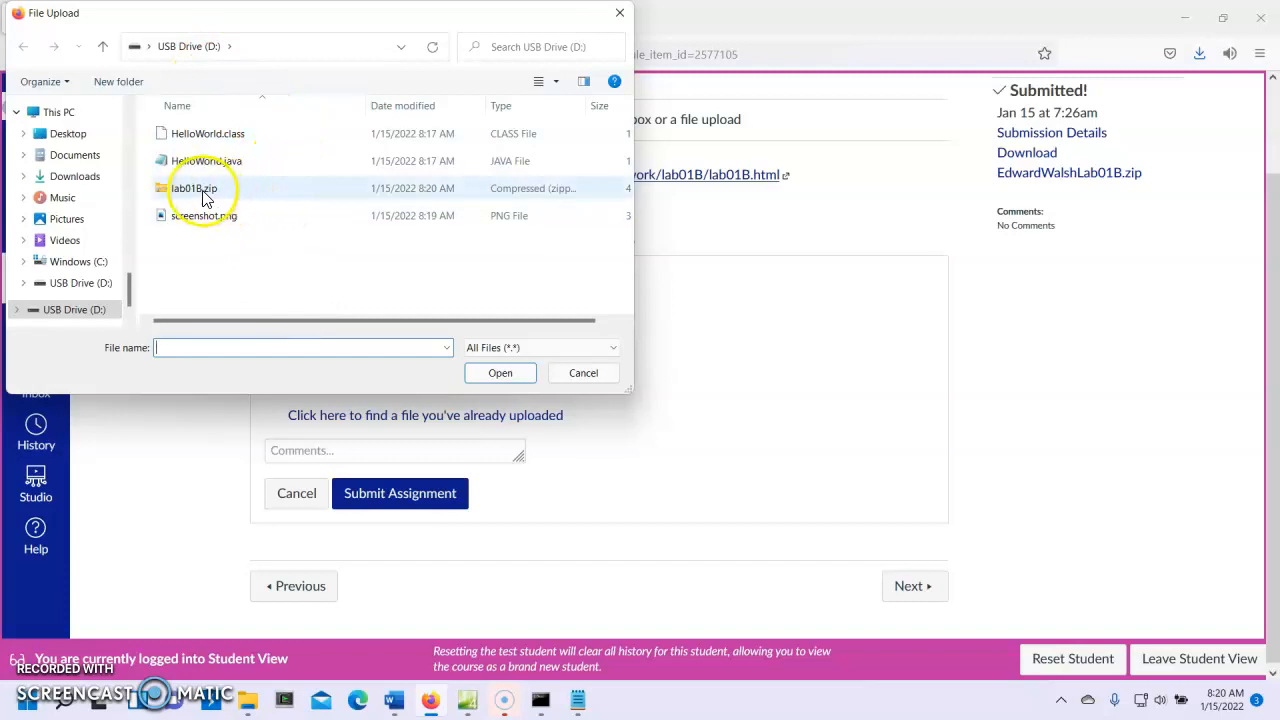
Attach lab01B.zip from the USB drive and submit the assignment
click(203, 196)
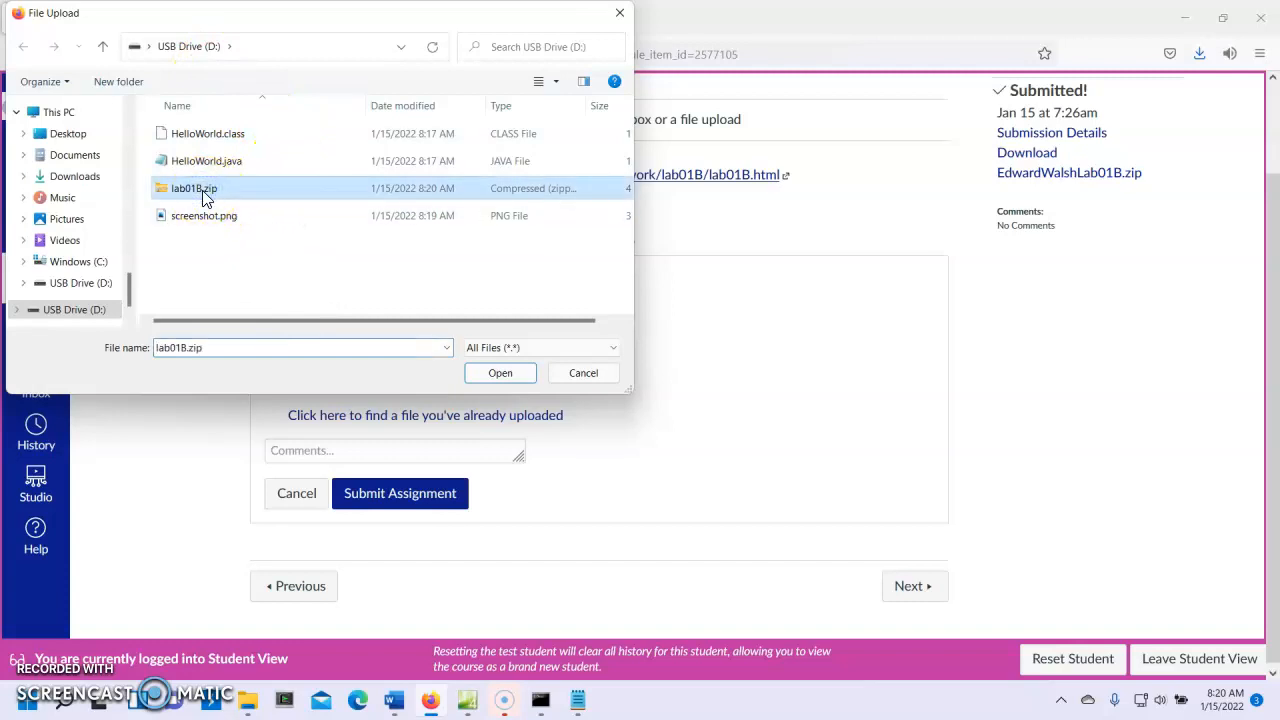
click(481, 373)
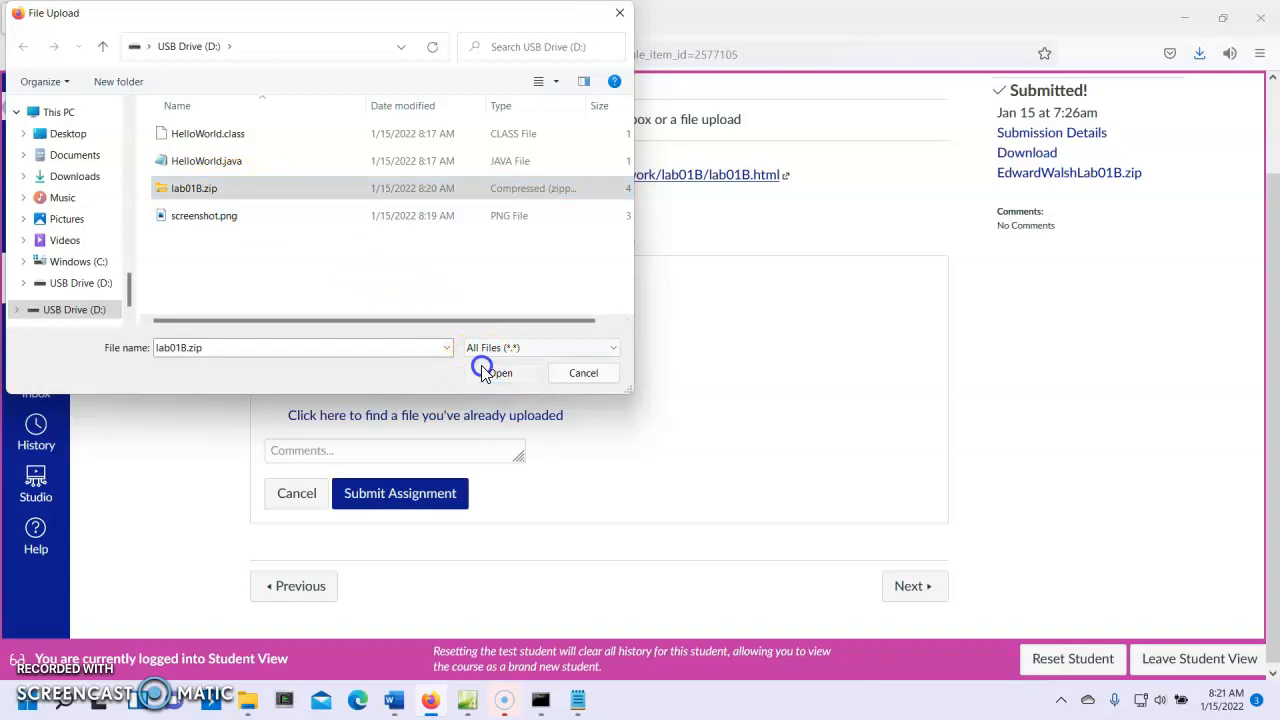
click(397, 497)
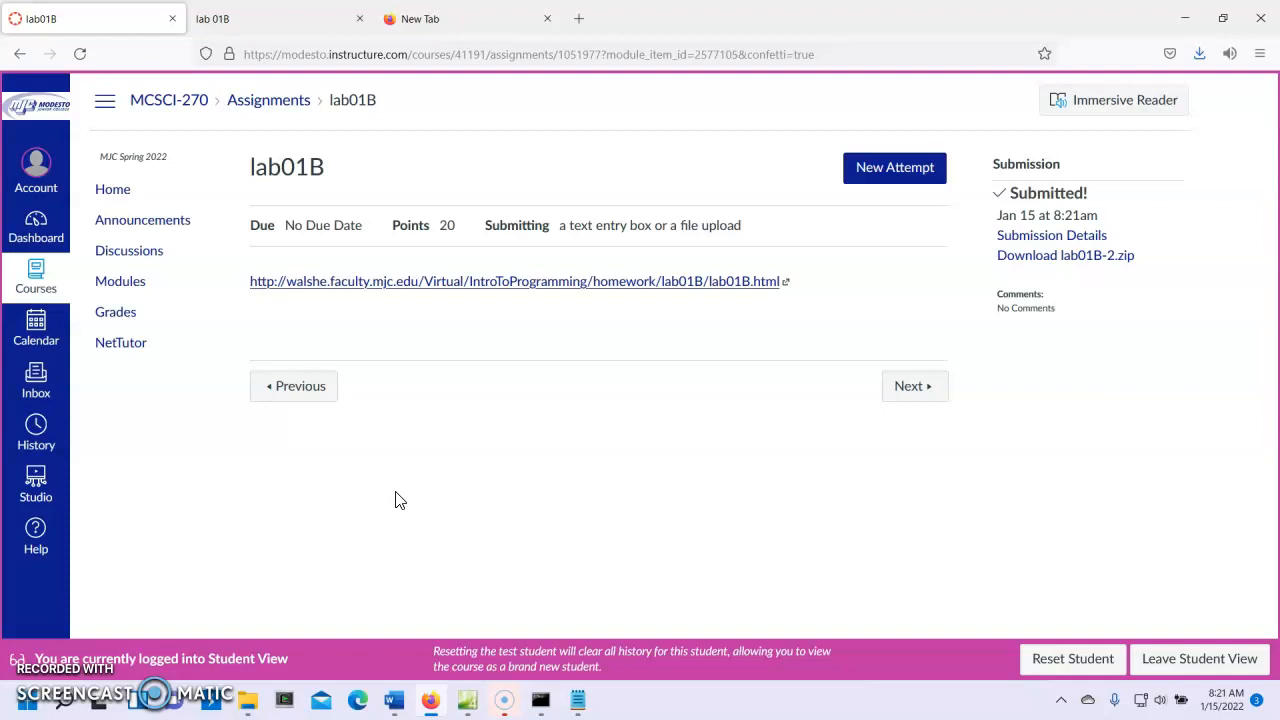
Copy all four files from the USB drive window
click(416, 460)
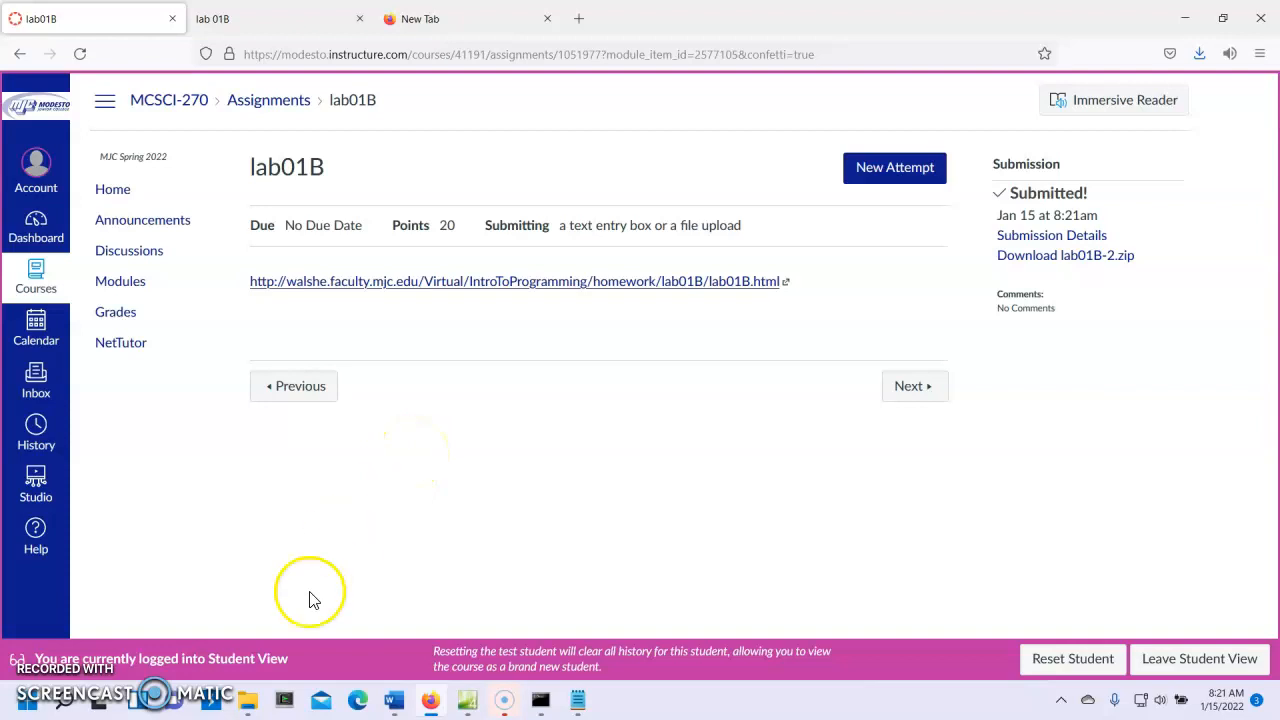
click(256, 708)
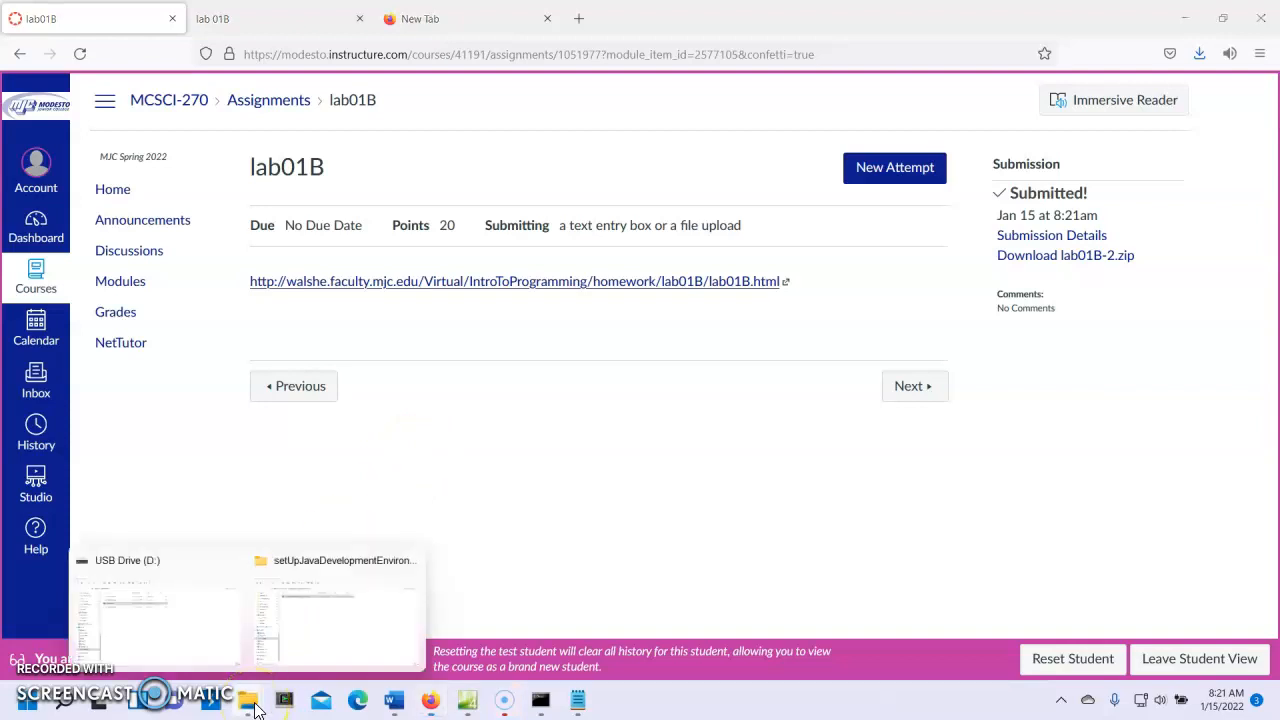
click(183, 615)
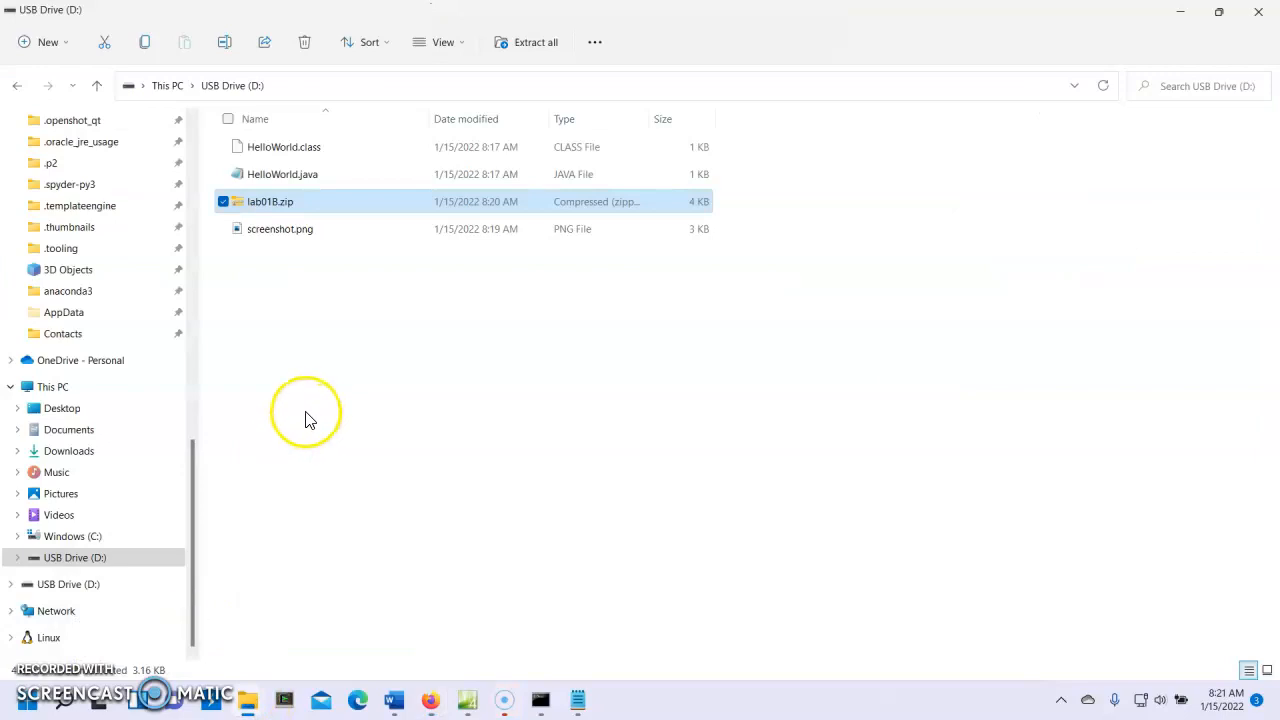
key(ctrl+a)
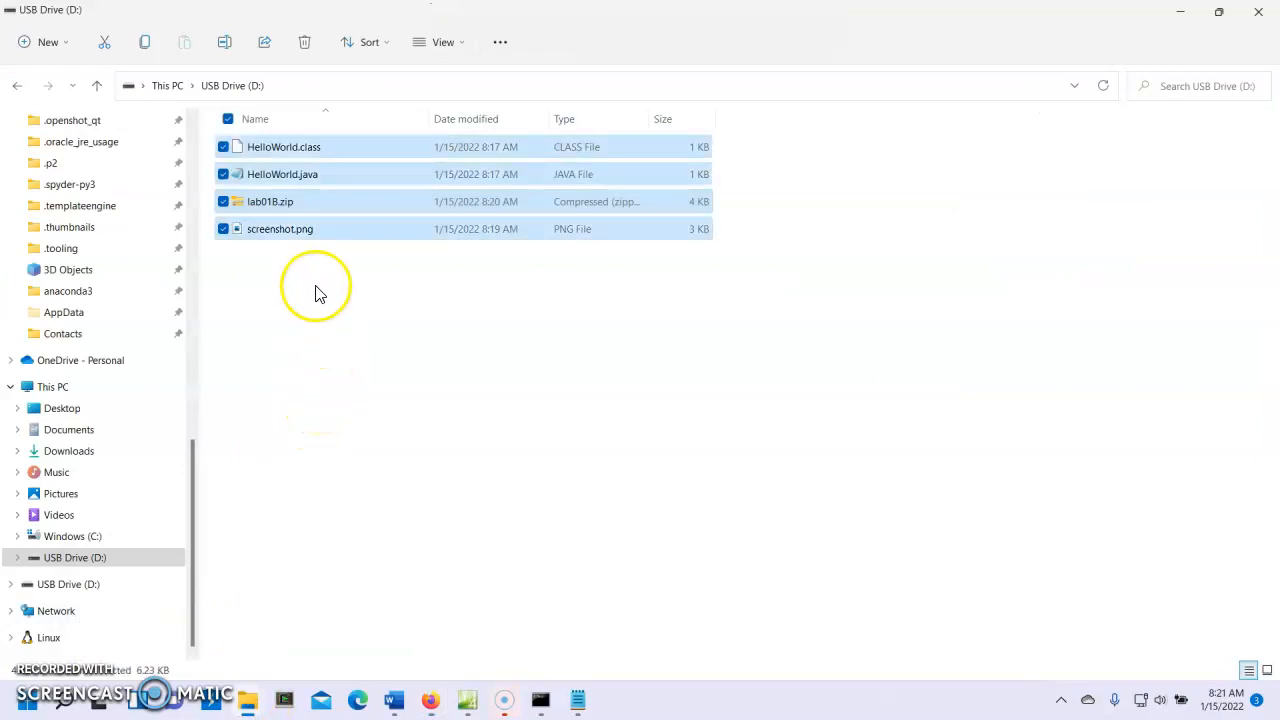
click(145, 43)
scroll(126, 200, up, 1)
scroll(126, 205, up, 5)
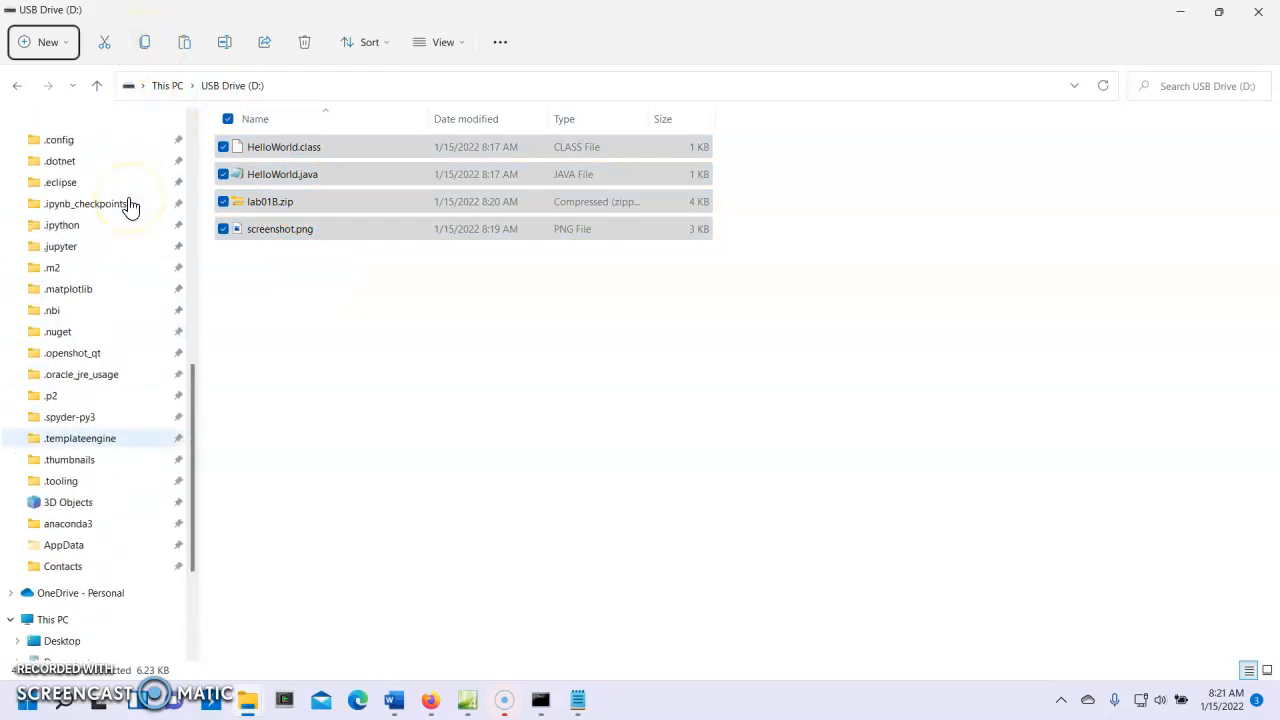
scroll(126, 205, up, 3)
scroll(130, 205, up, 4)
scroll(130, 205, up, 3)
scroll(130, 205, up, 1)
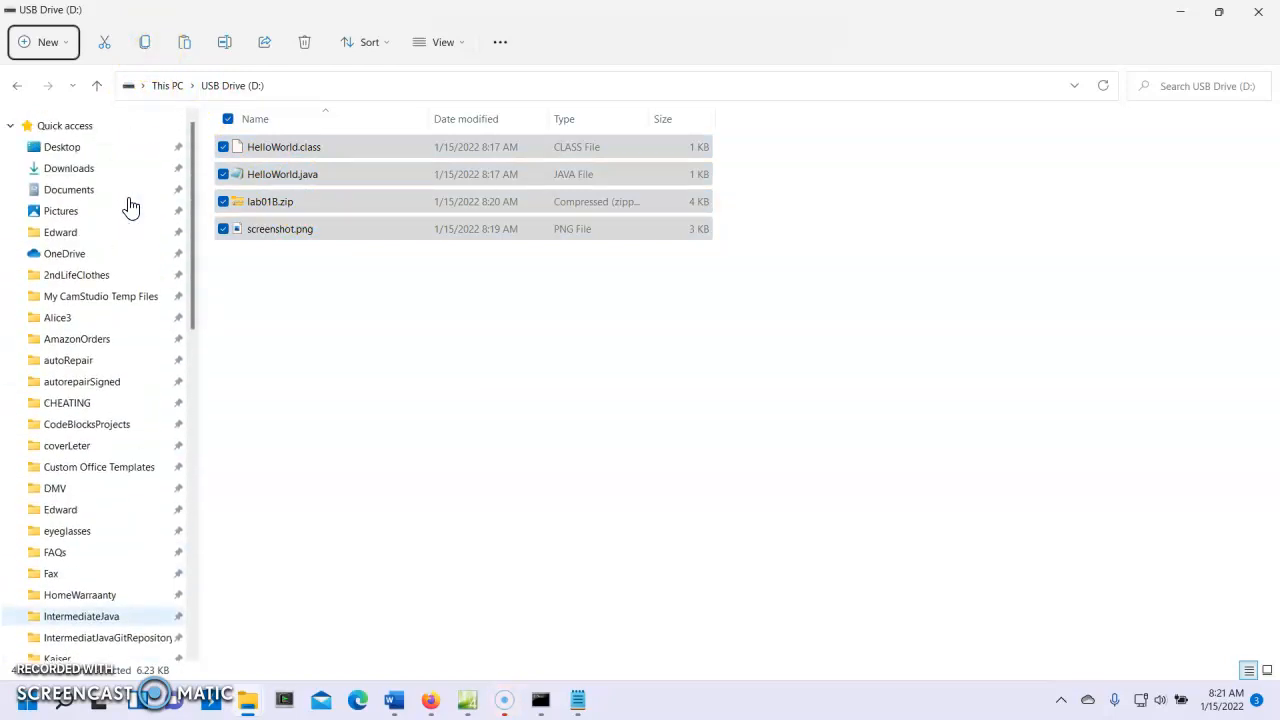
Create a lab01B folder in Documents and paste the four lab files into it
click(82, 190)
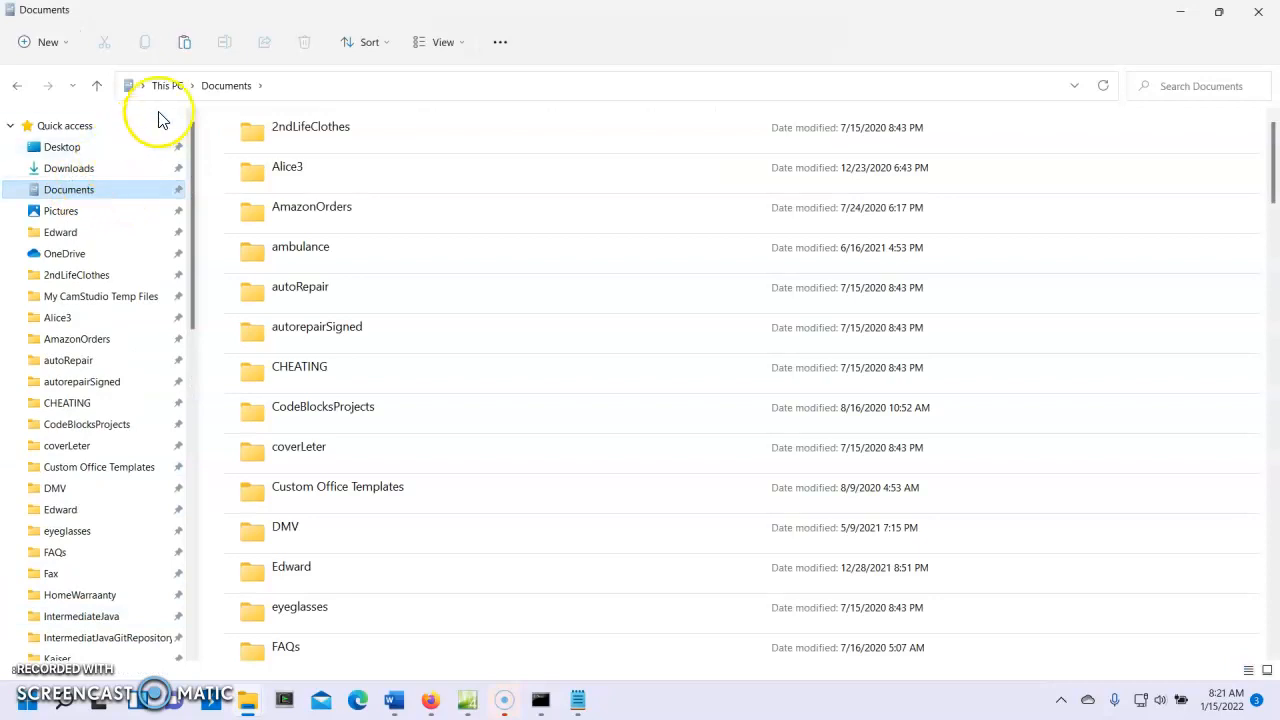
click(52, 43)
click(60, 83)
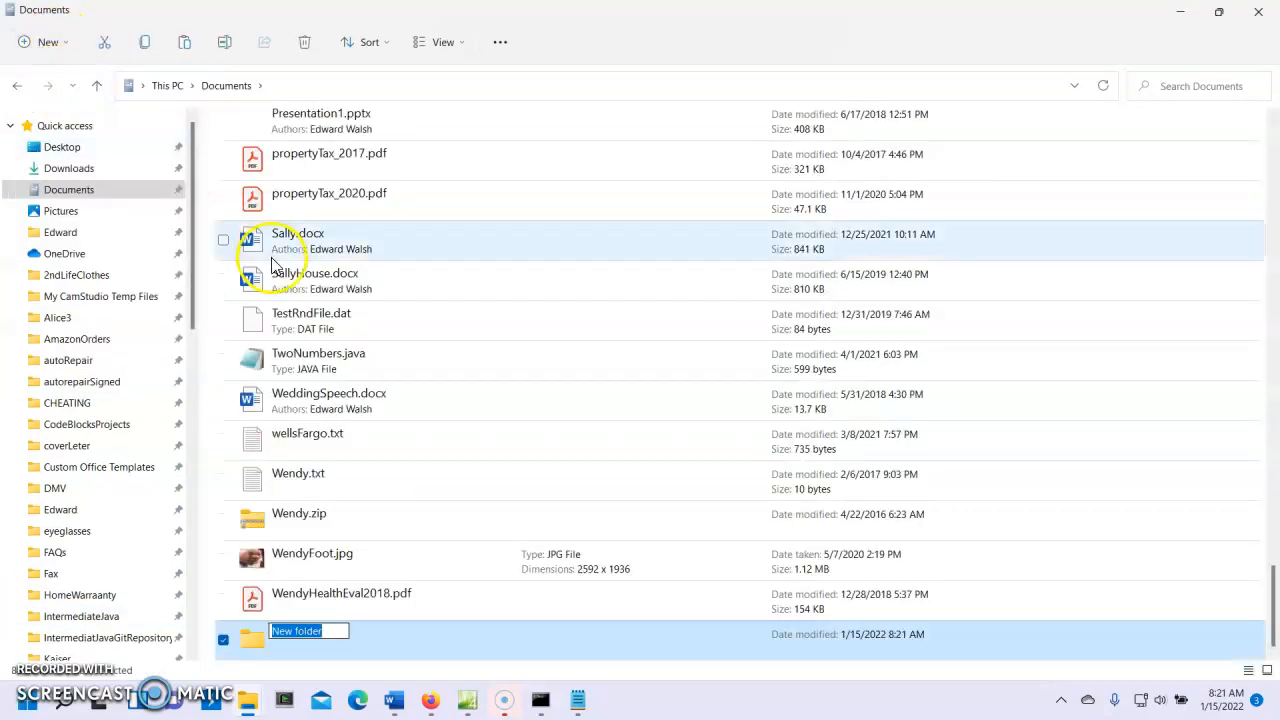
text(lab01B)
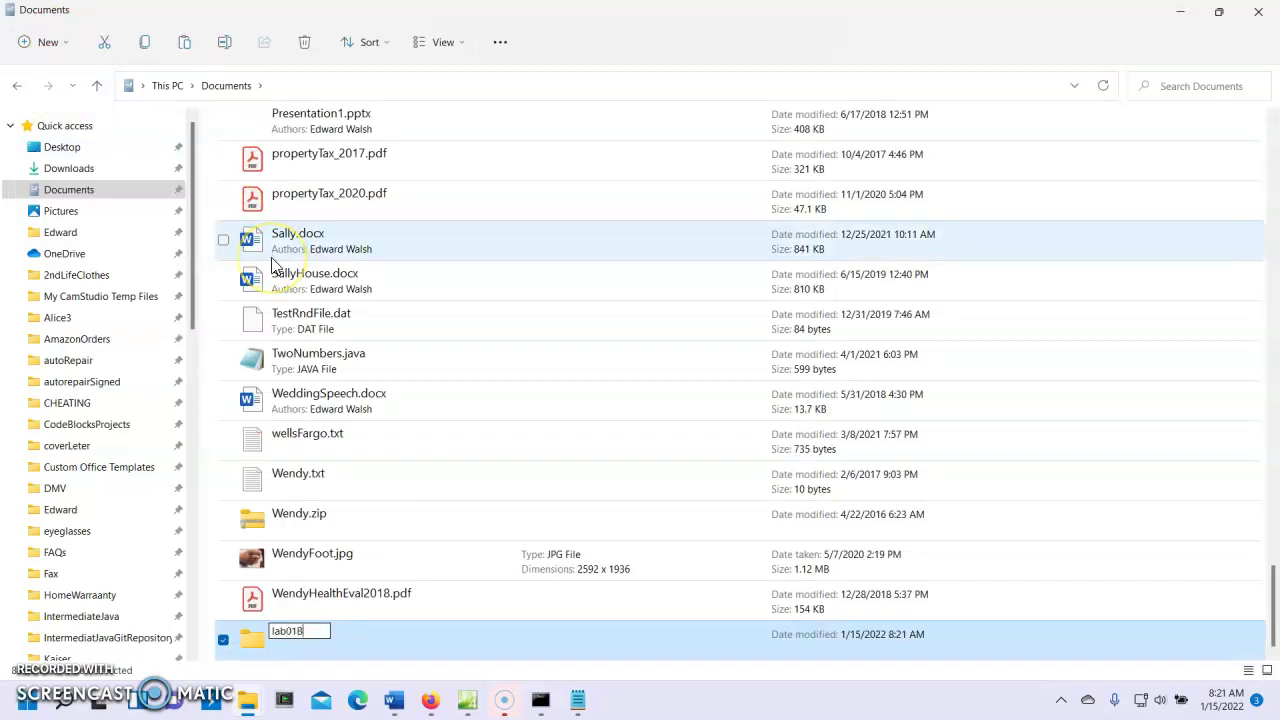
key(Return)
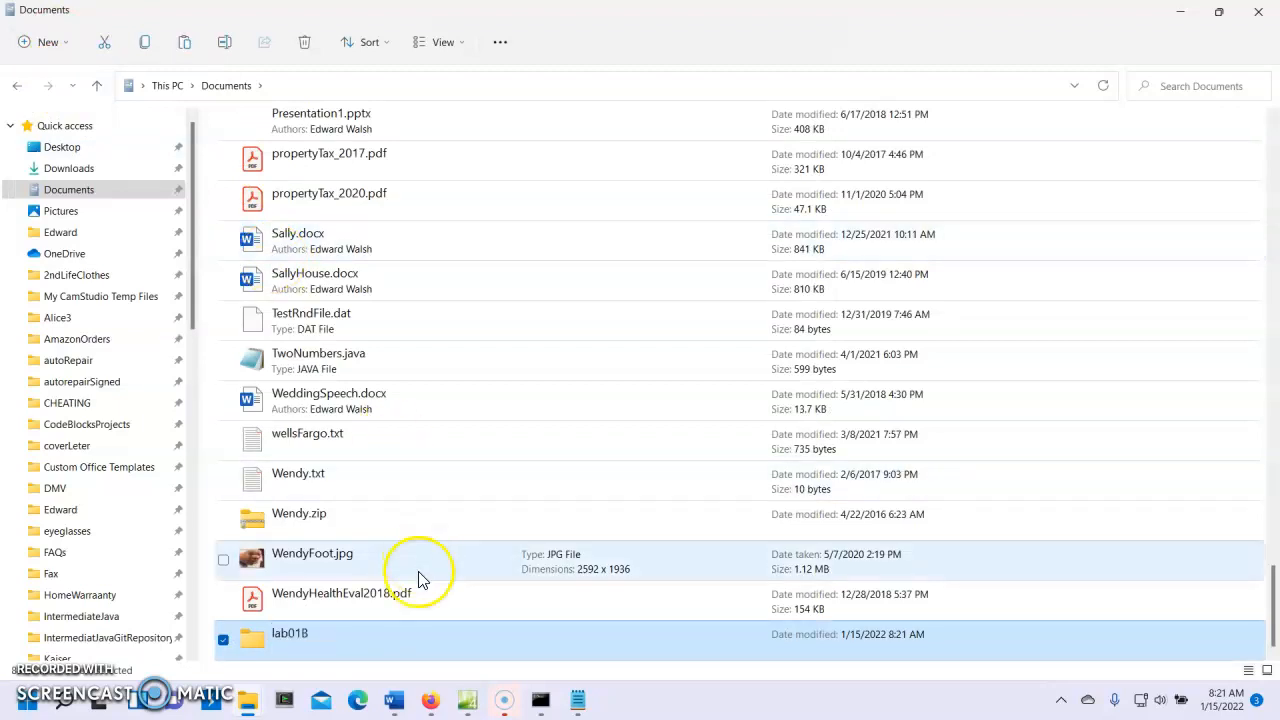
click(319, 633)
double_click(319, 633)
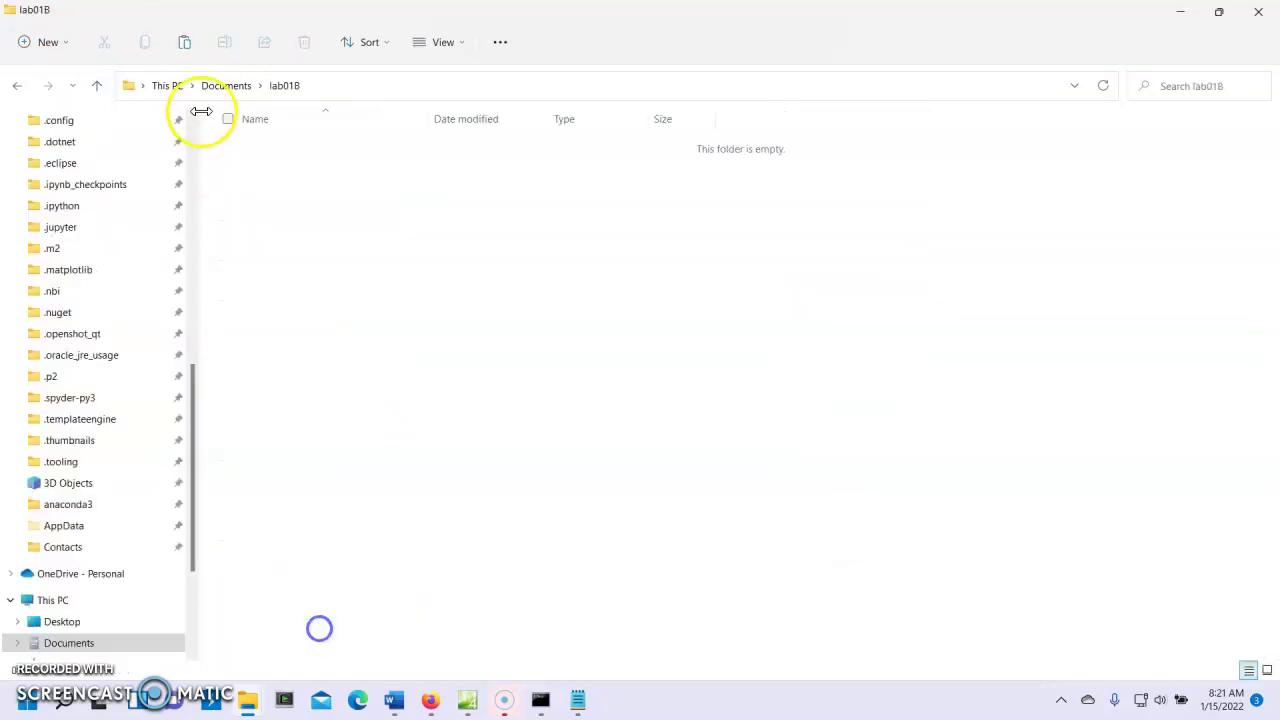
click(183, 46)
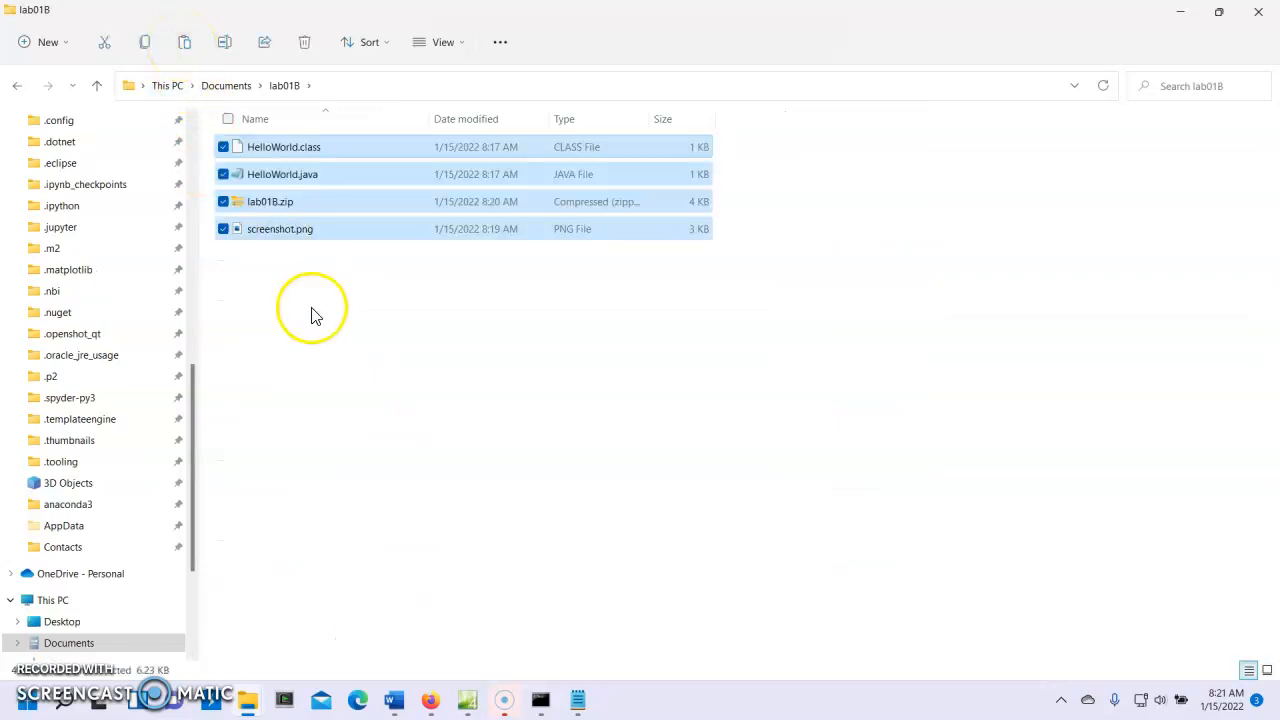
scroll(72, 460, down, 1)
scroll(80, 487, down, 3)
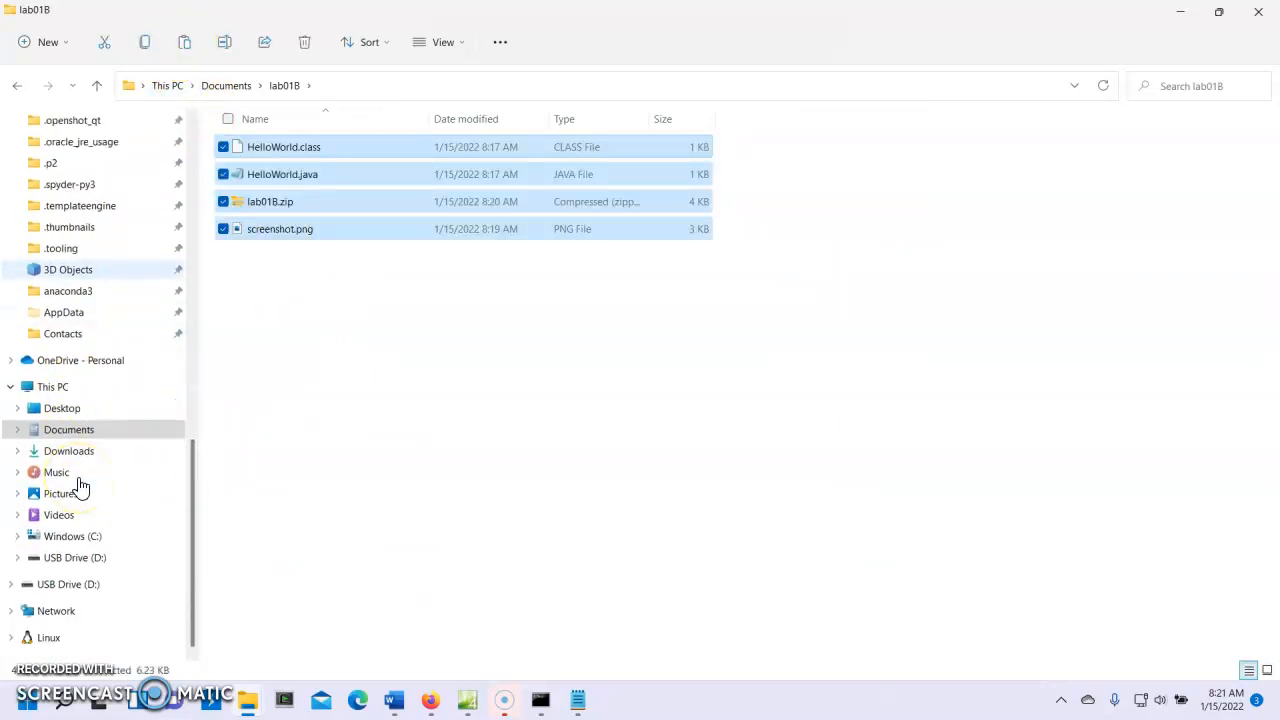
Permanently delete all four files from the USB drive, leaving it empty
click(72, 584)
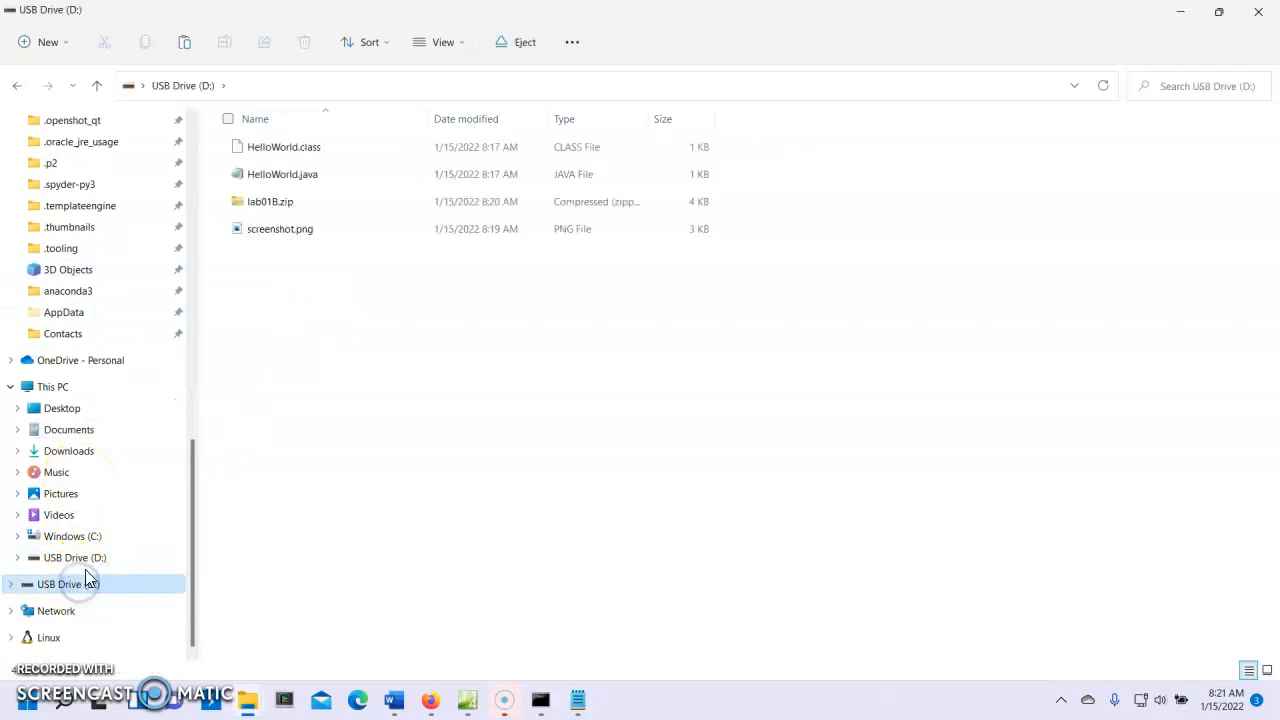
key(ctrl+a)
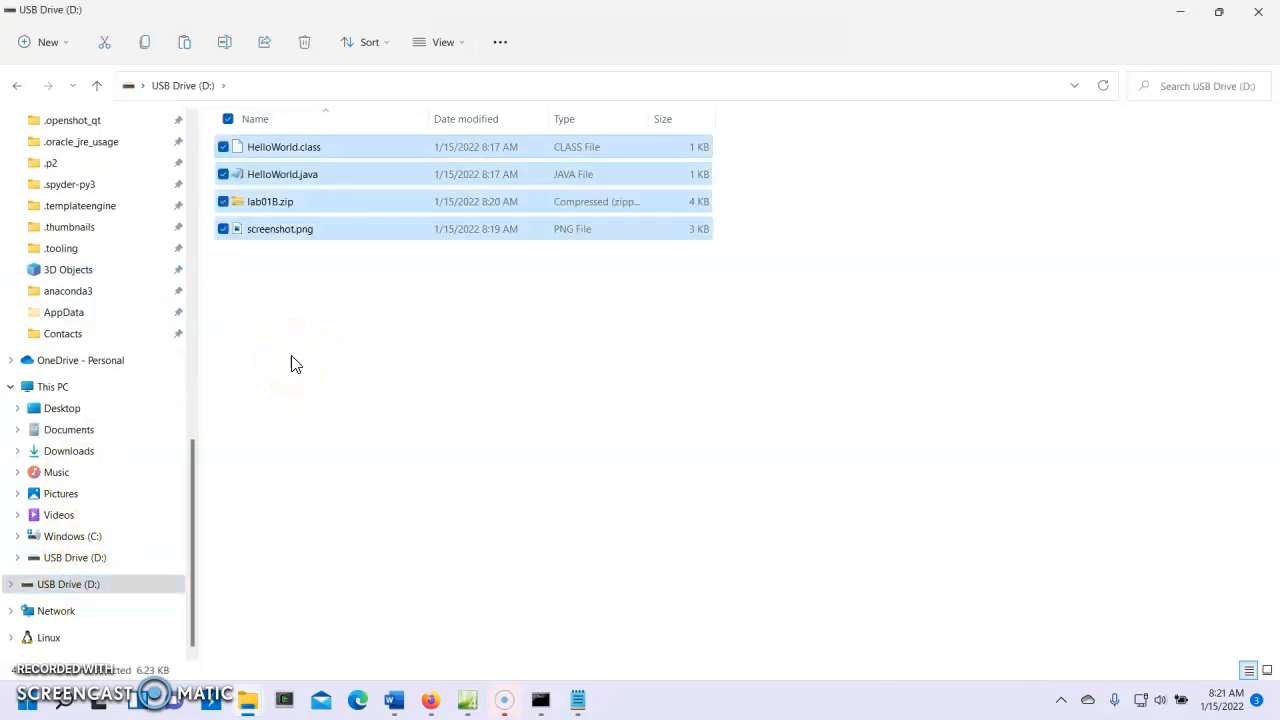
key(Delete)
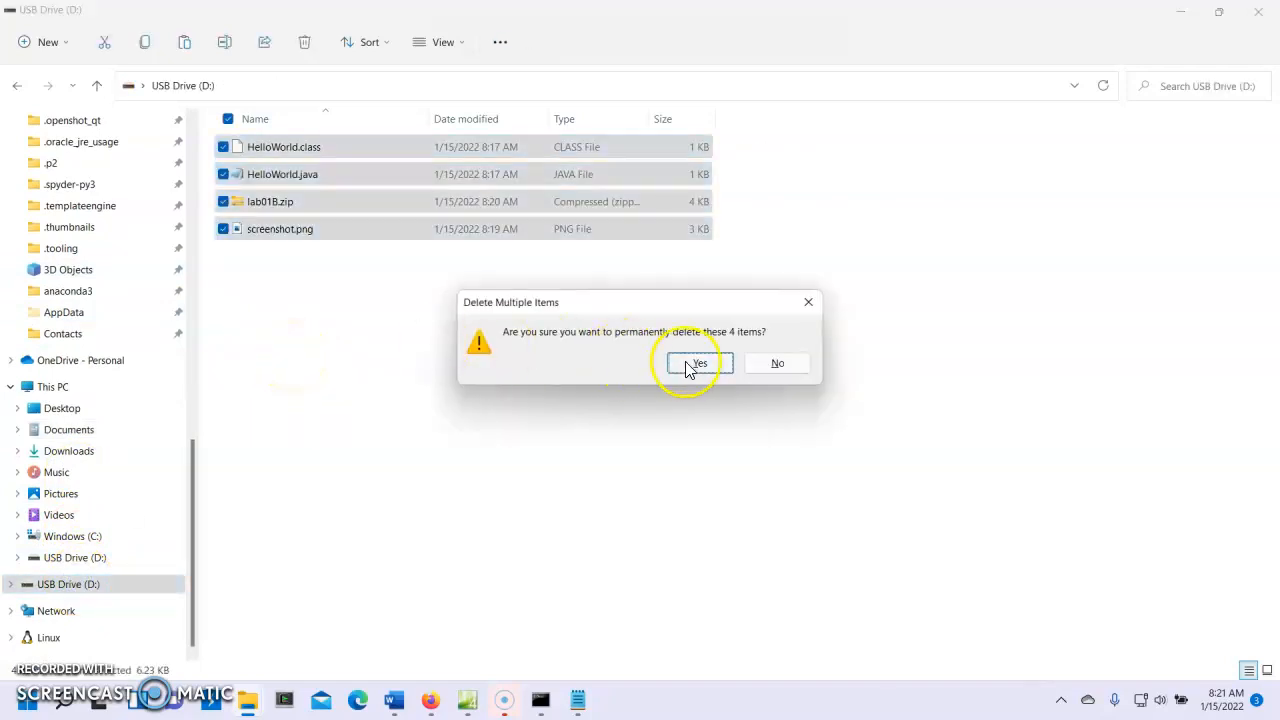
click(697, 363)
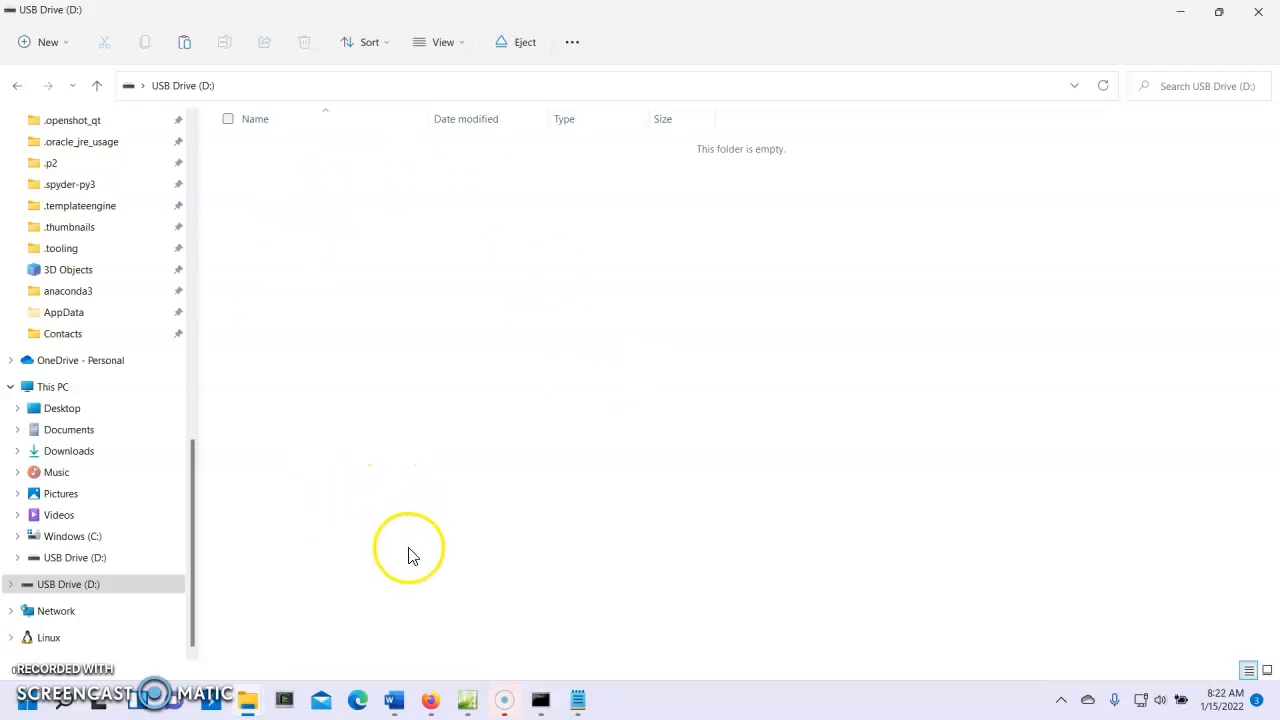
Download the submitted lab01B-2.zip from the Canvas assignment and save it
click(430, 700)
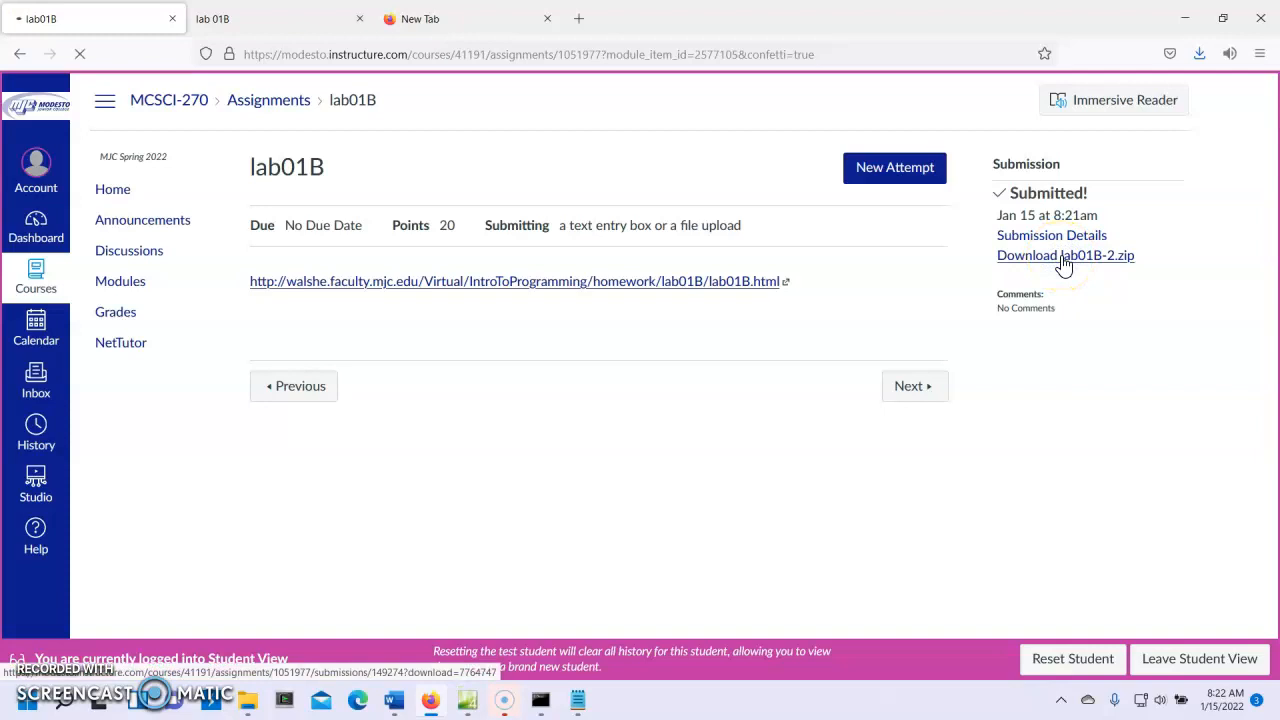
click(1063, 262)
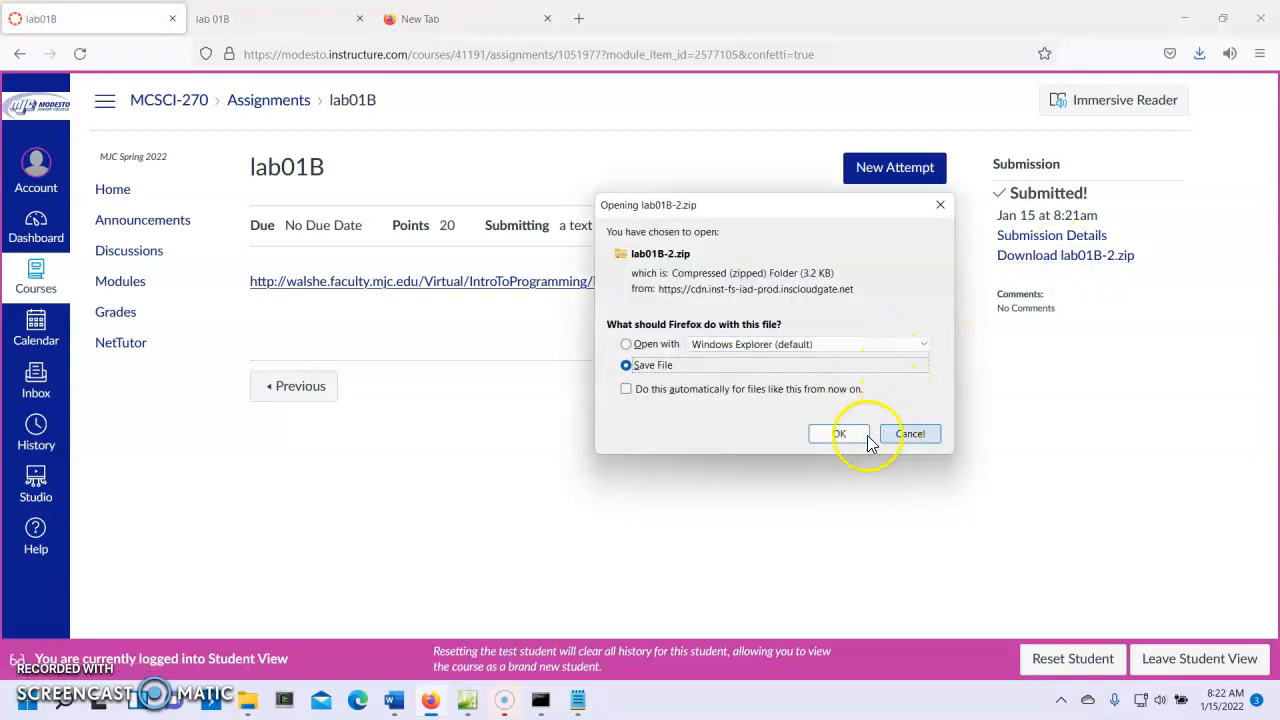
click(845, 440)
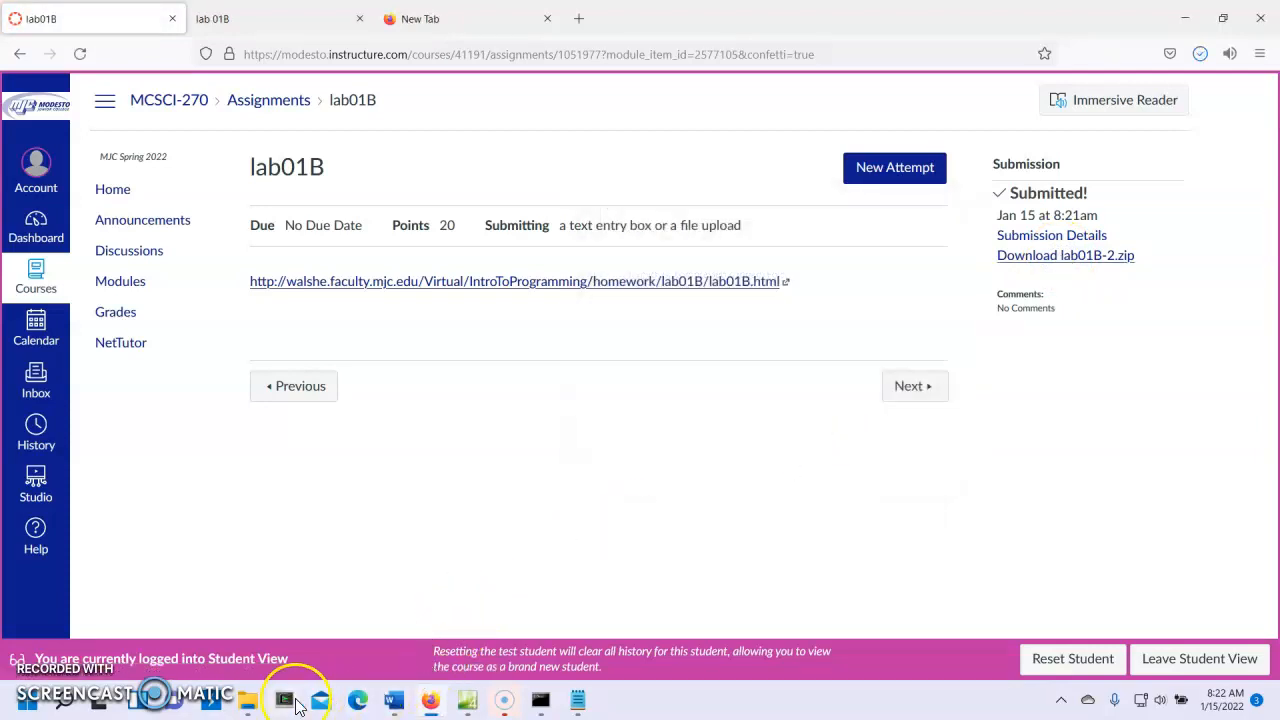
Copy lab01B-2.zip from Downloads onto the empty USB drive
mouse_move(248, 700)
click(182, 625)
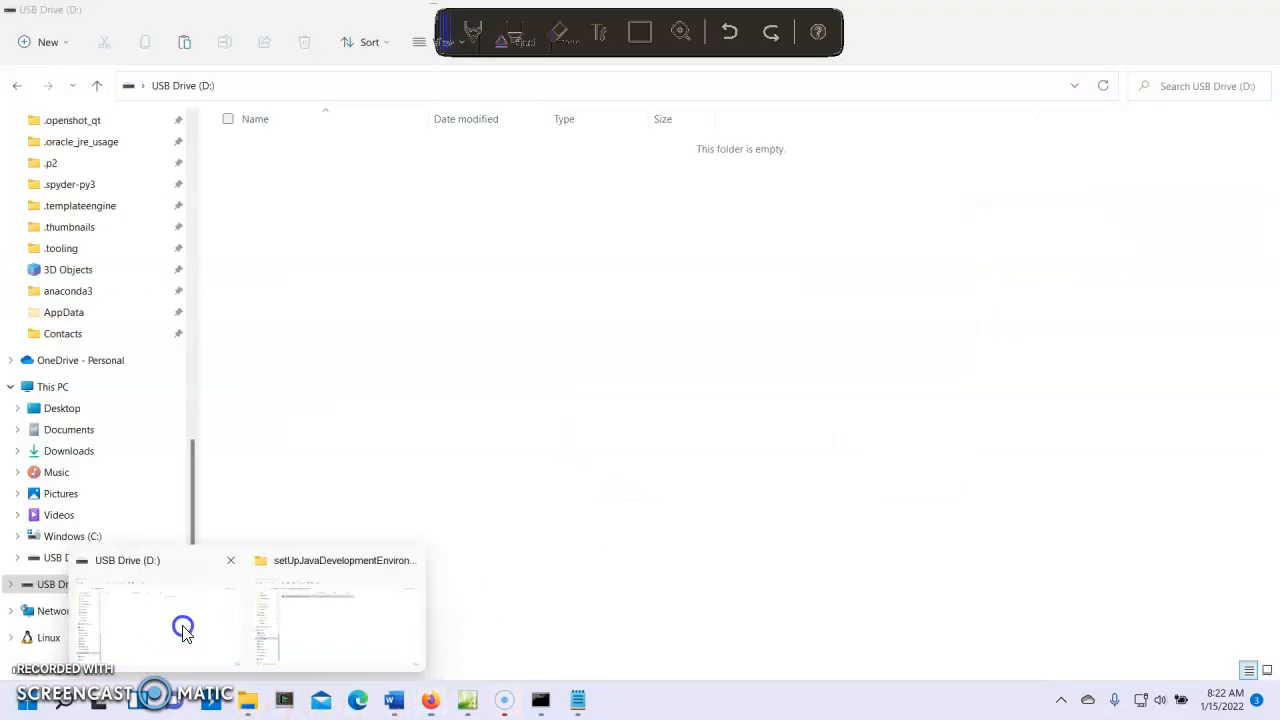
click(80, 451)
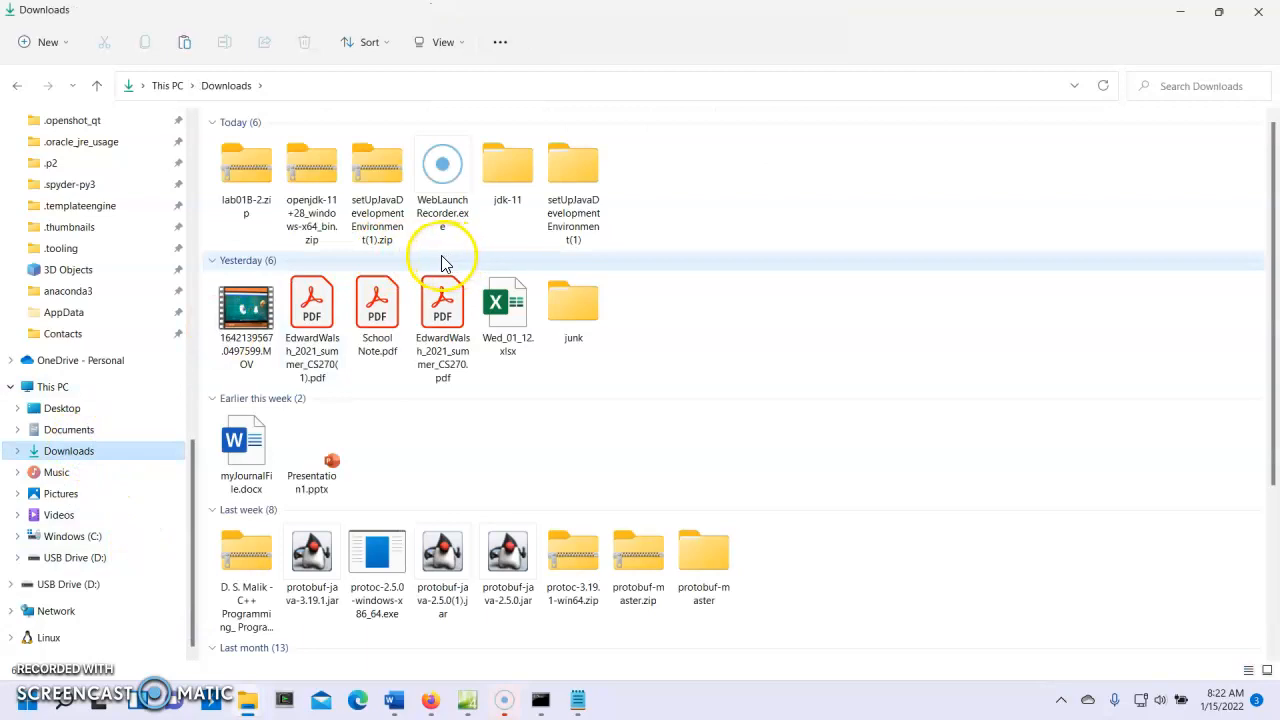
right_click(255, 171)
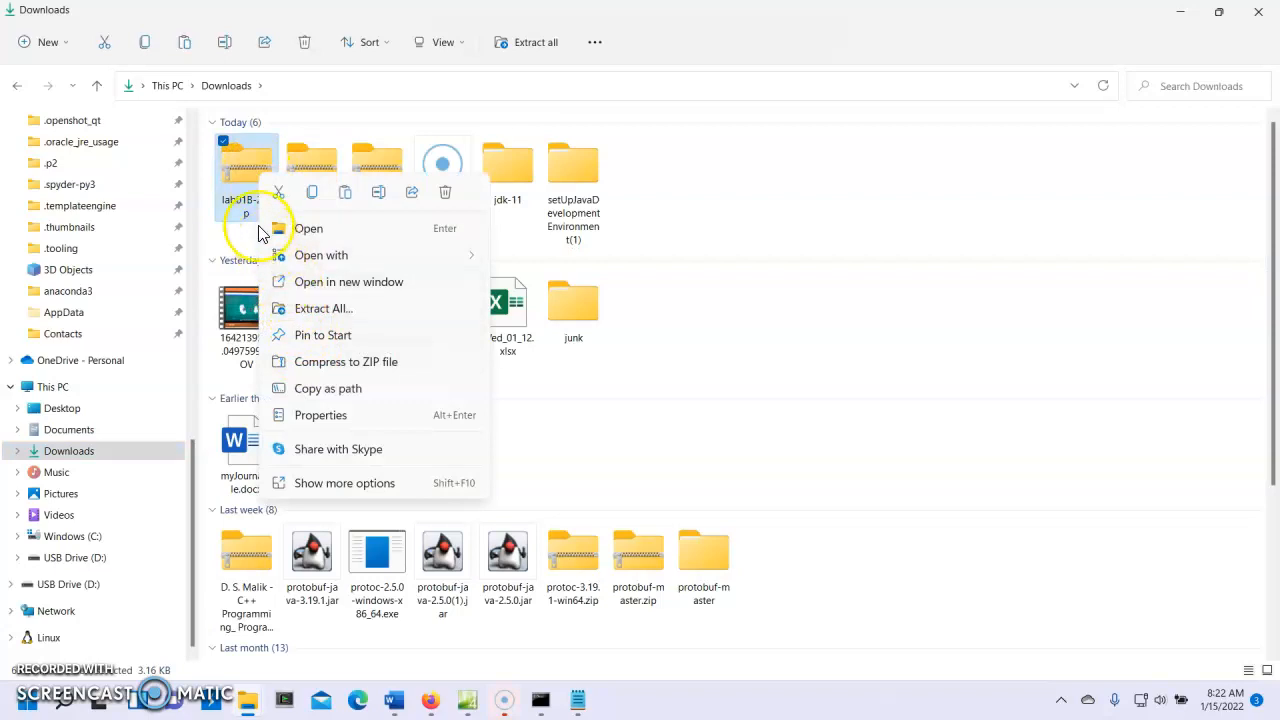
click(147, 47)
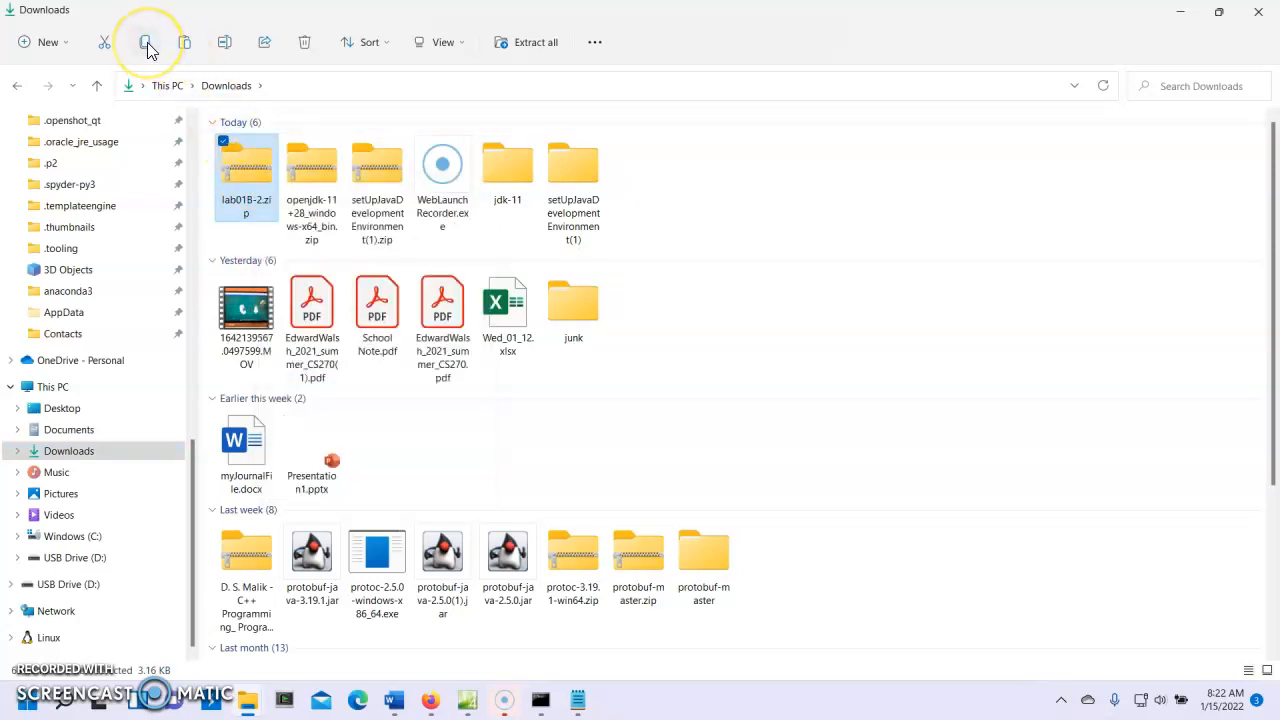
click(93, 562)
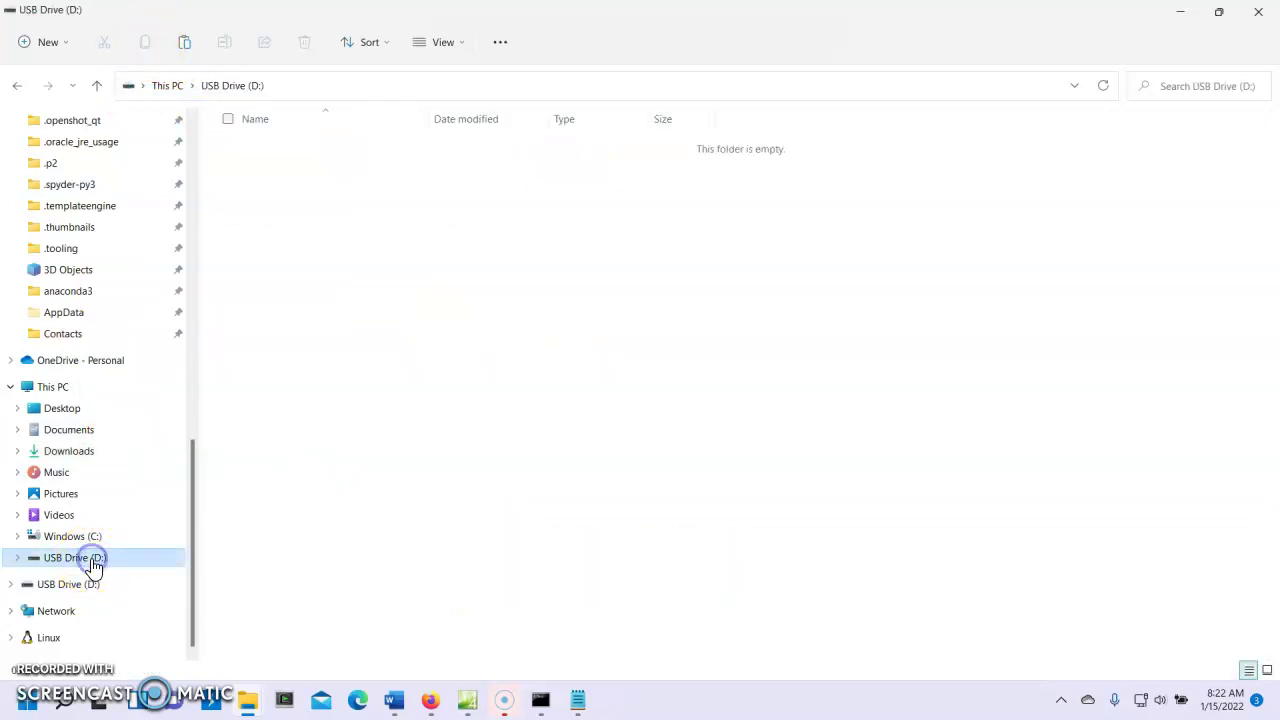
click(187, 45)
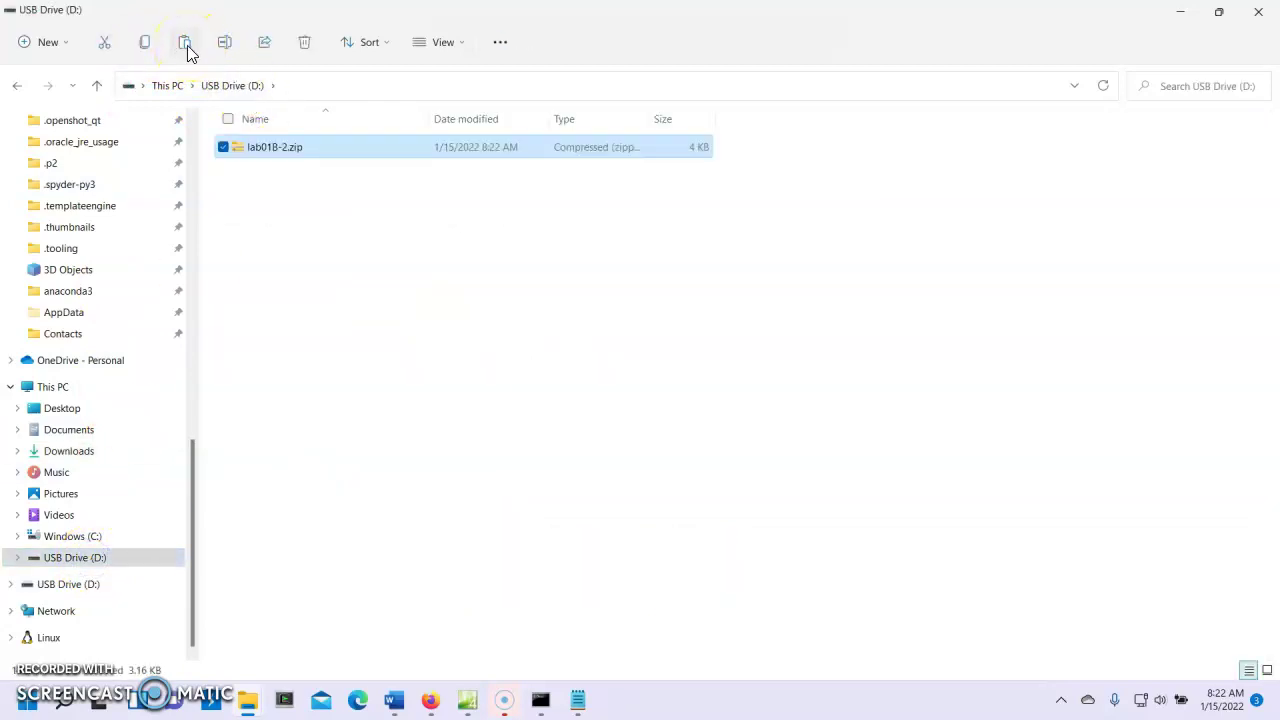
Extract lab01B-2.zip into the drive root D:\, restoring the lab files
right_click(284, 152)
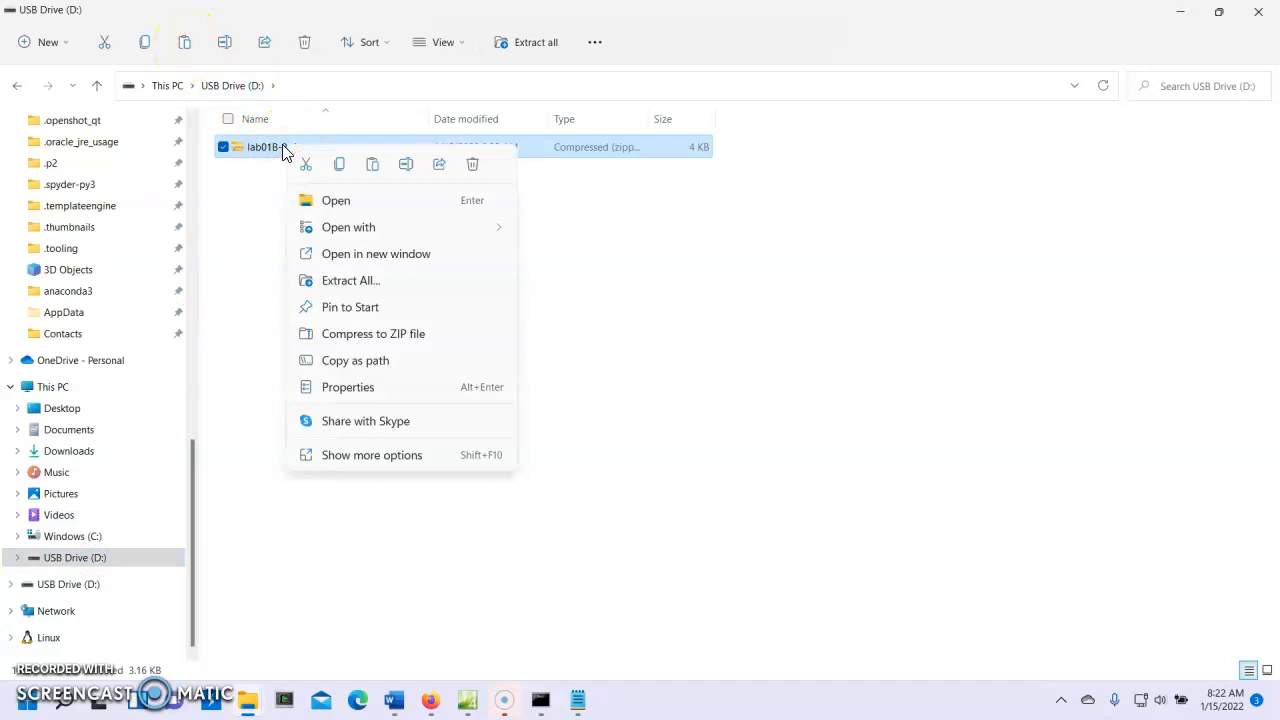
click(352, 280)
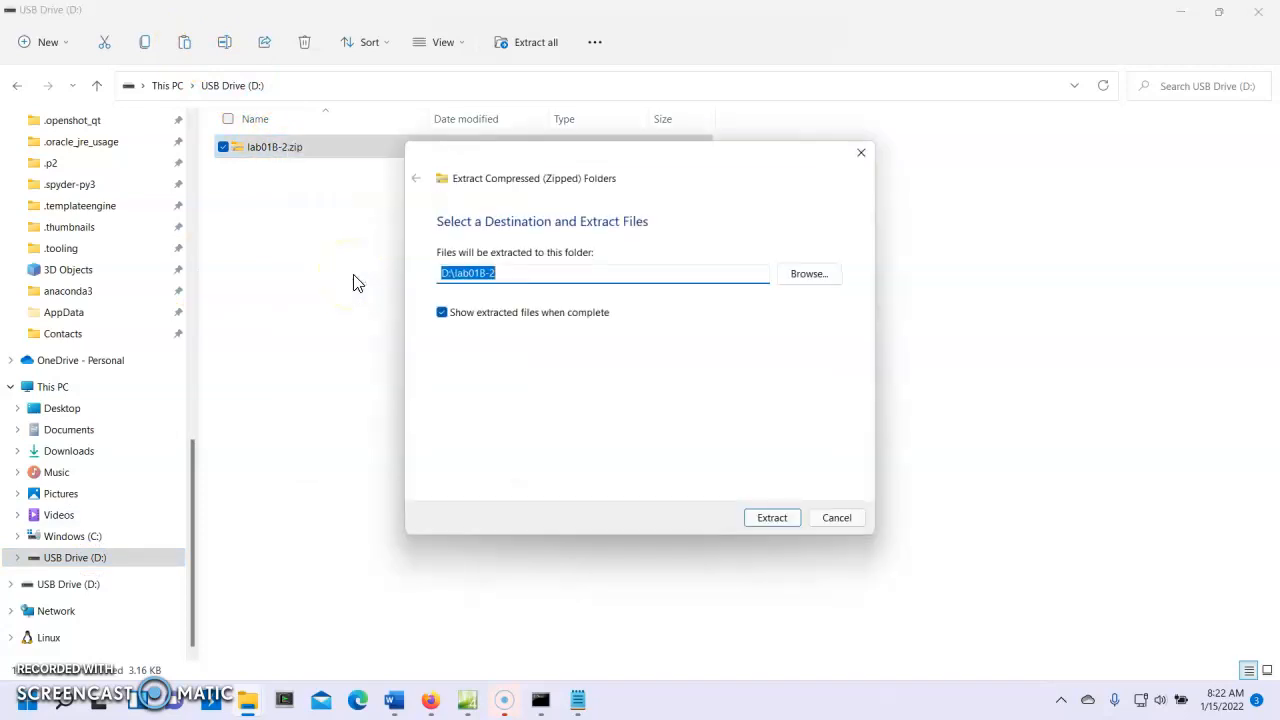
click(536, 271)
key(BackSpace)
key(BackSpace)
key(BackSpace)
key(BackSpace)
key(BackSpace)
key(BackSpace)
key(BackSpace)
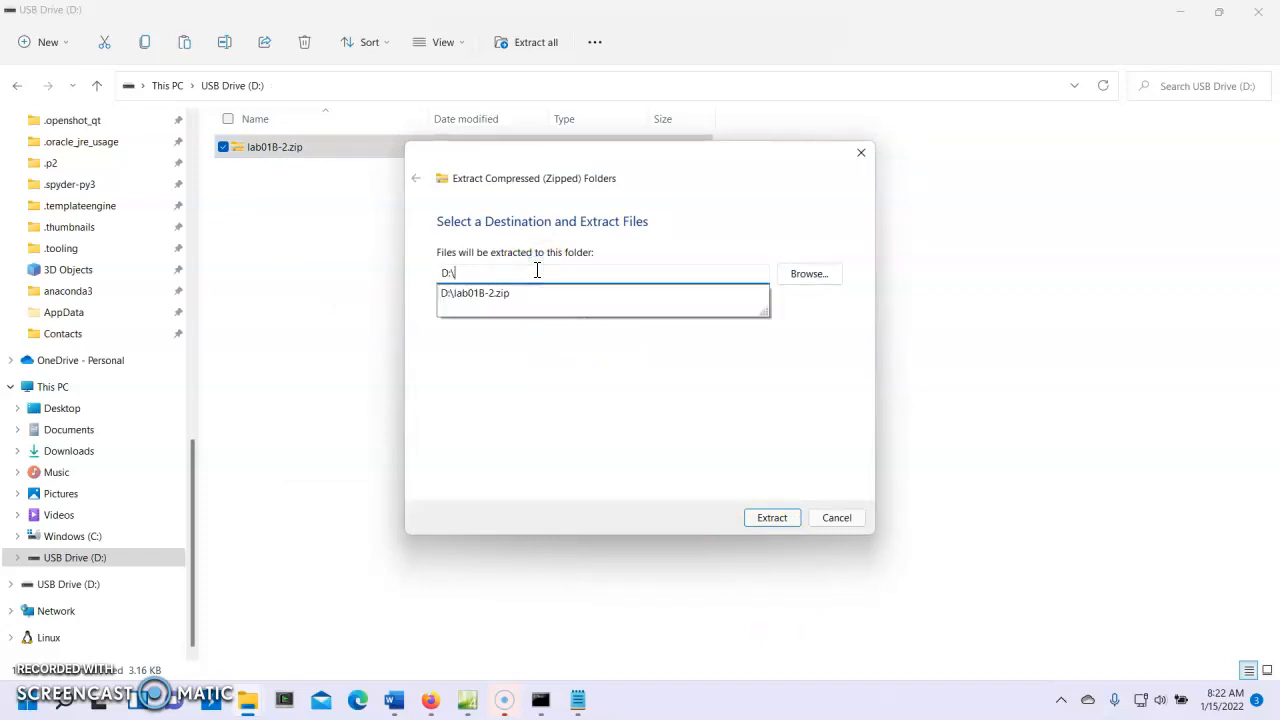
click(770, 517)
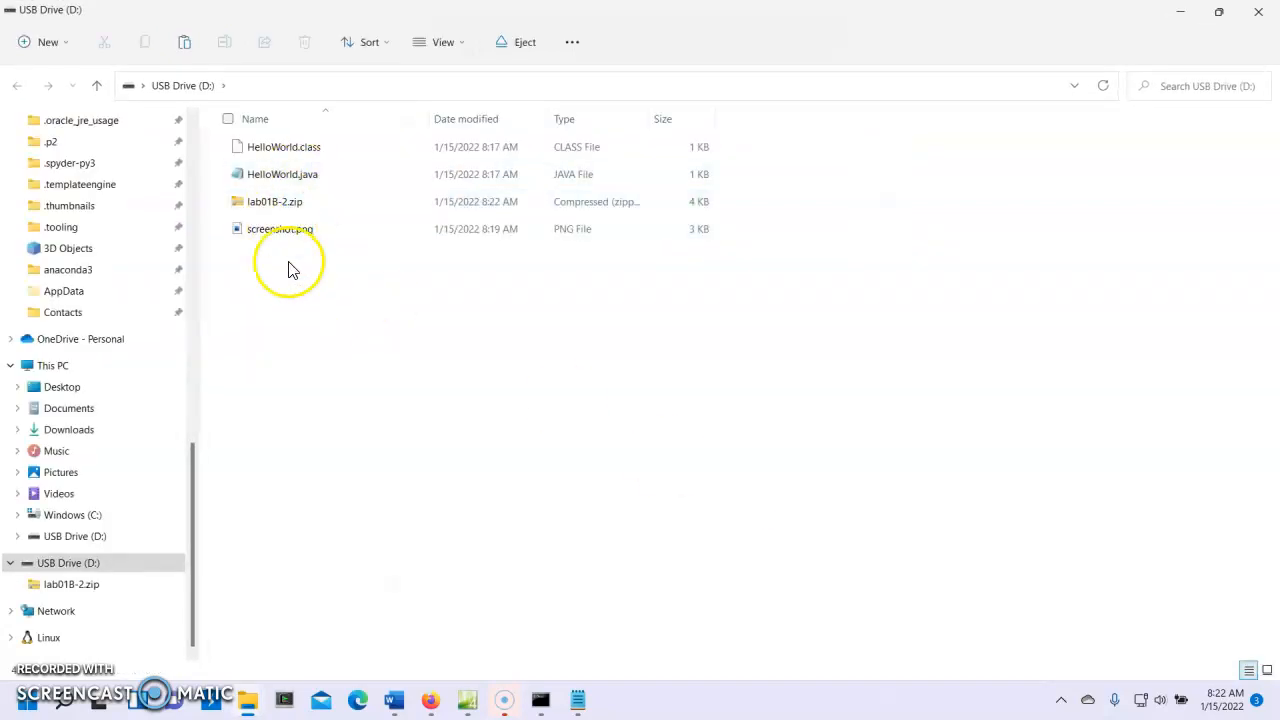
Compile HelloWorld.java with javac and run it, printing hello world
click(540, 704)
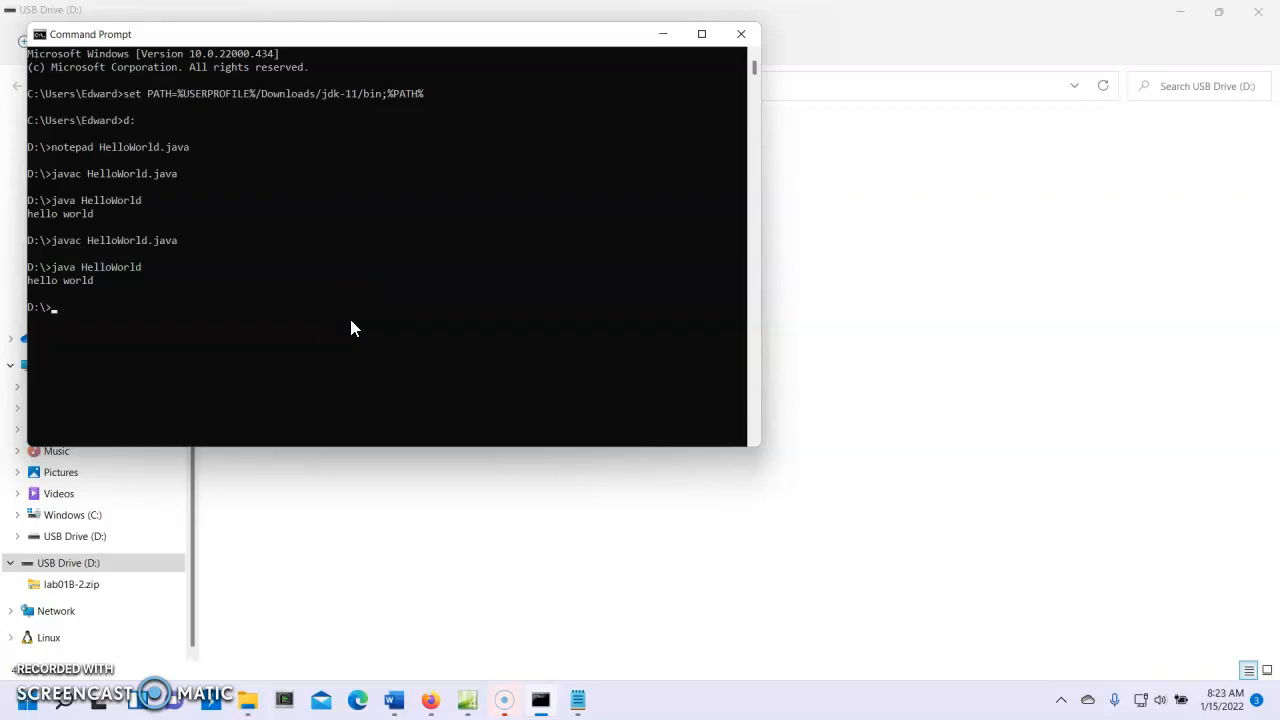
text(javac )
text(HelloWorld.java)
key(Return)
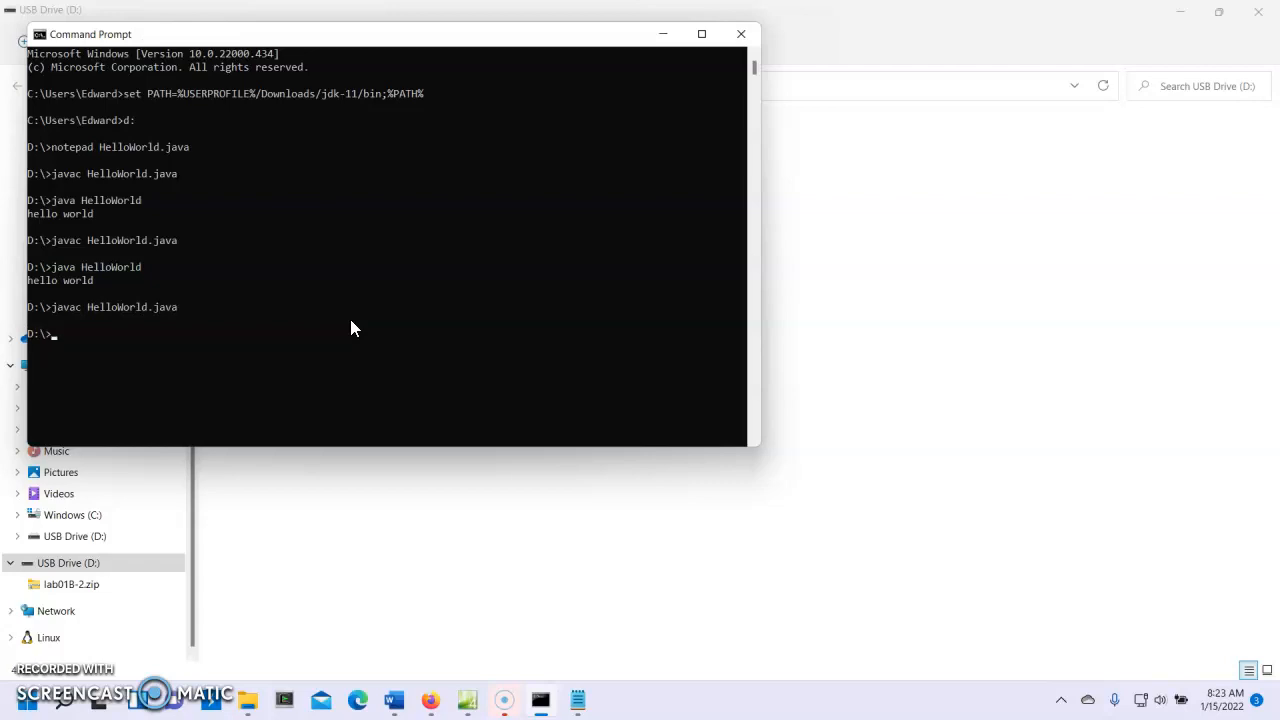
text(java Hello)
text(World)
key(Return)
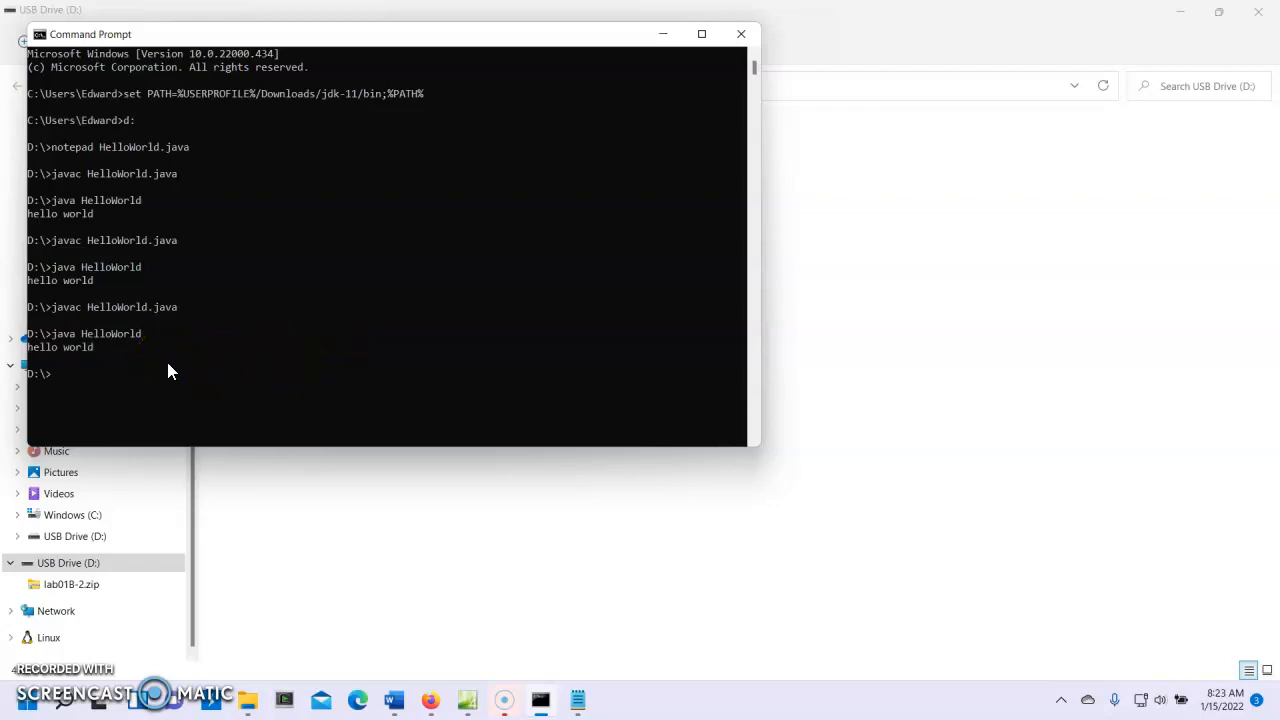
View screenshot.png in Photos to confirm the hello world output, then close the viewer
click(298, 522)
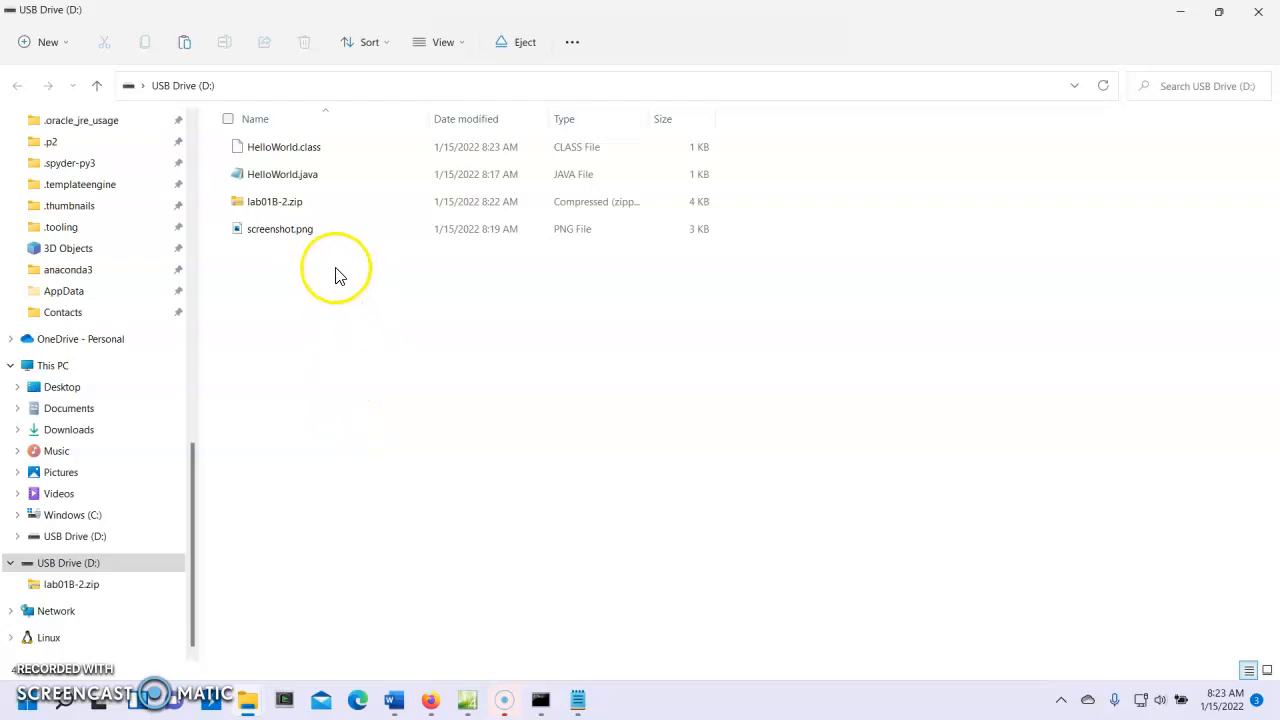
double_click(287, 233)
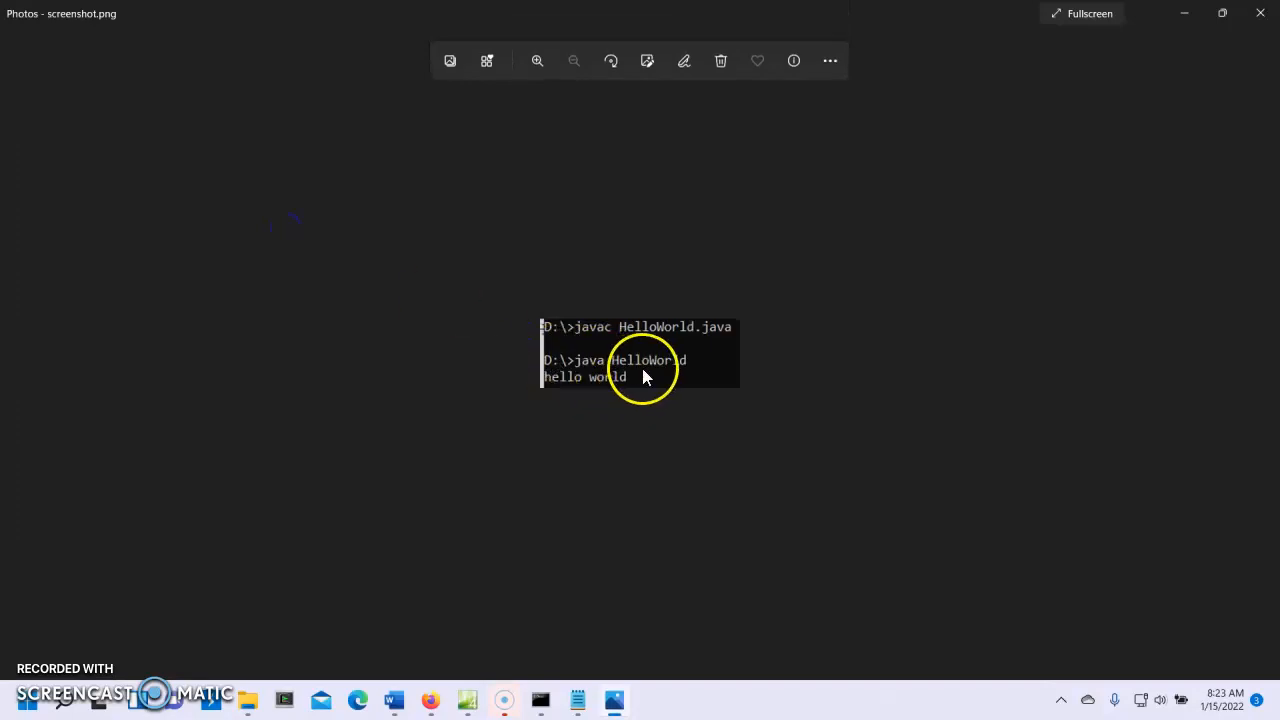
click(1260, 13)
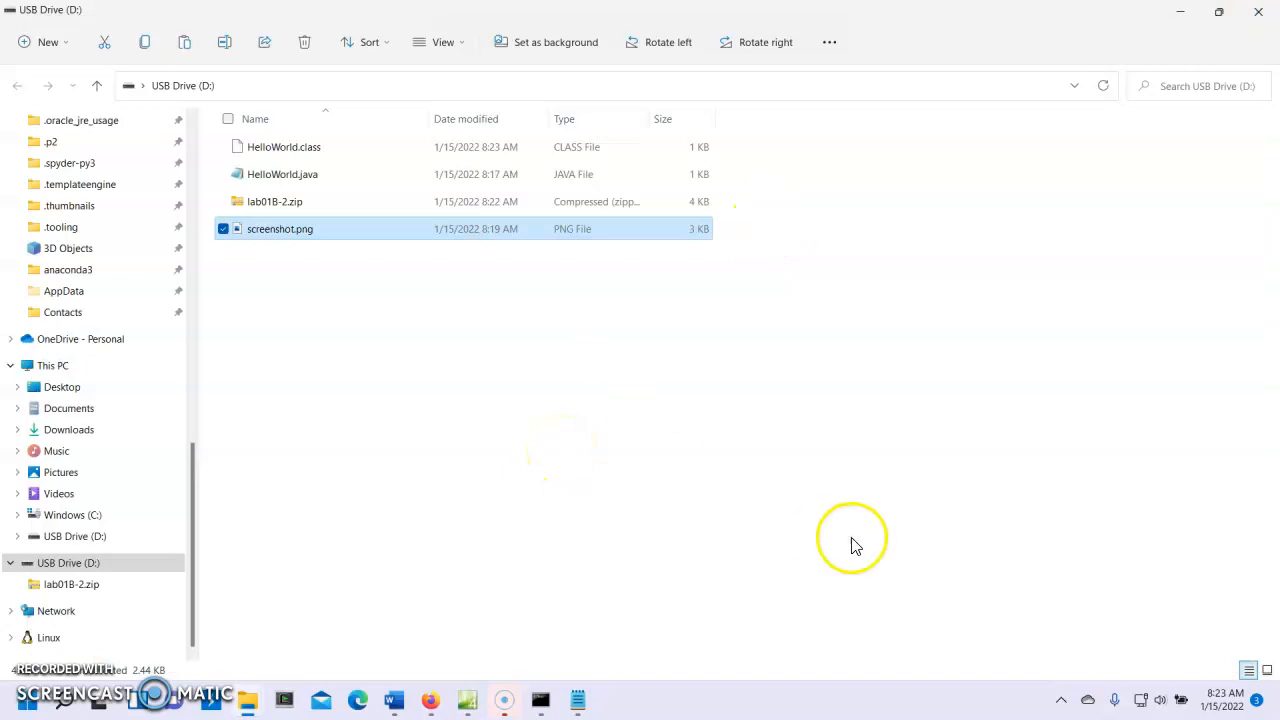
click(1057, 702)
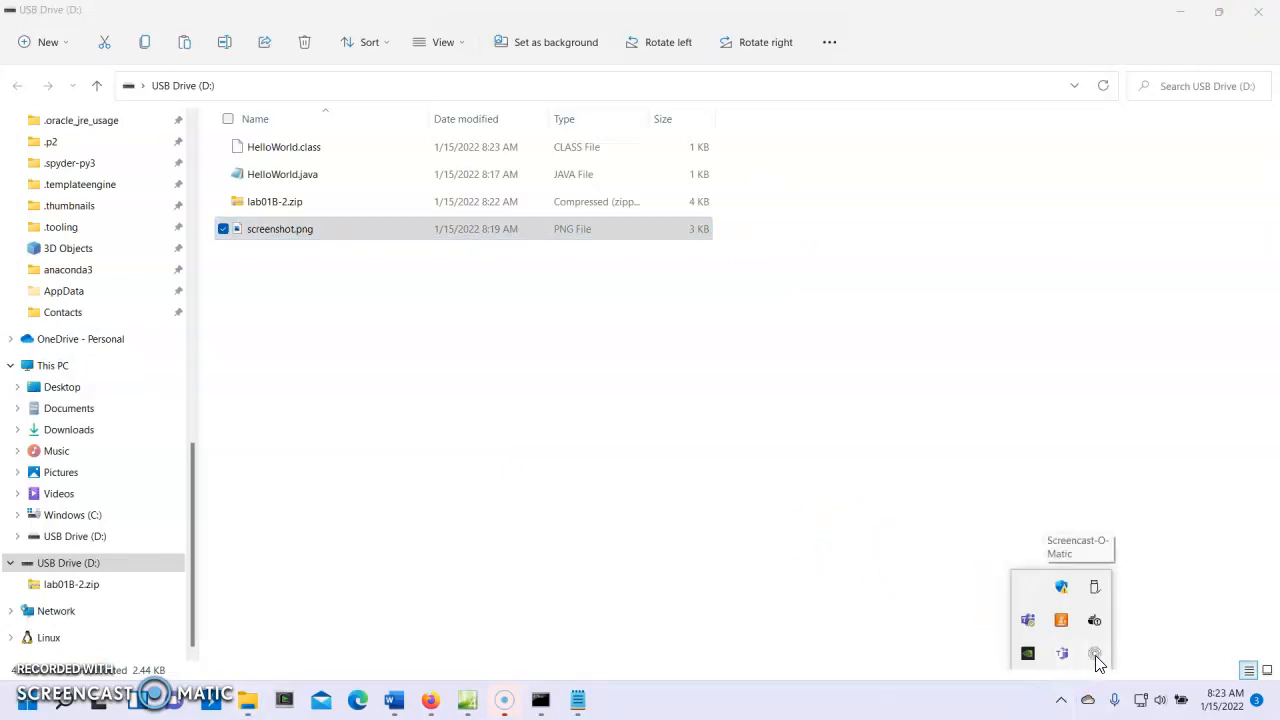